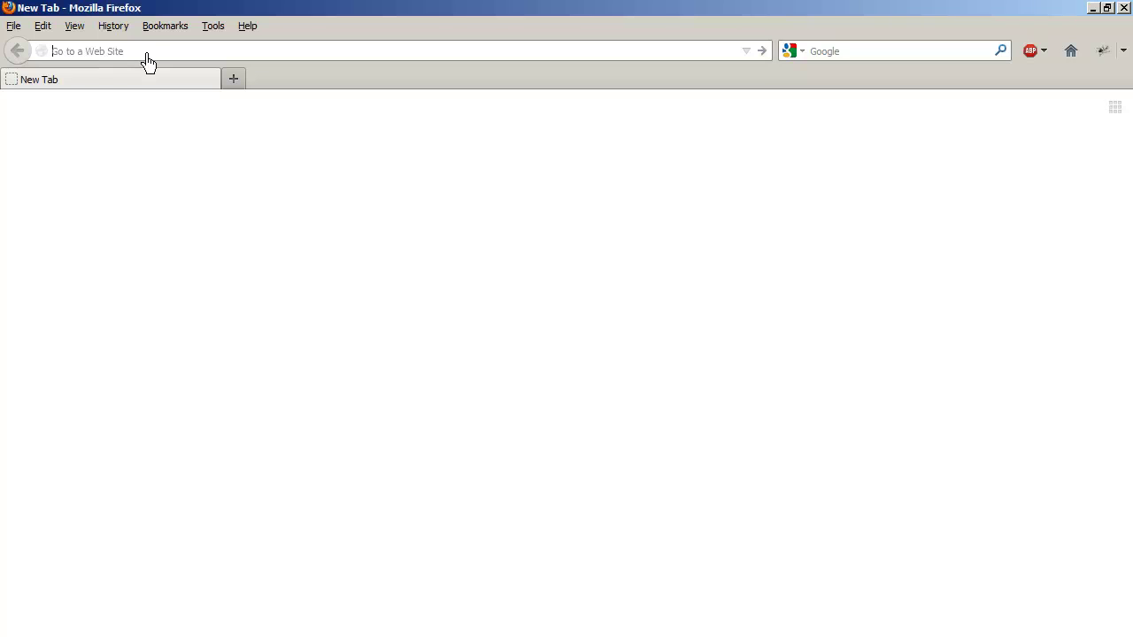
type("htt")
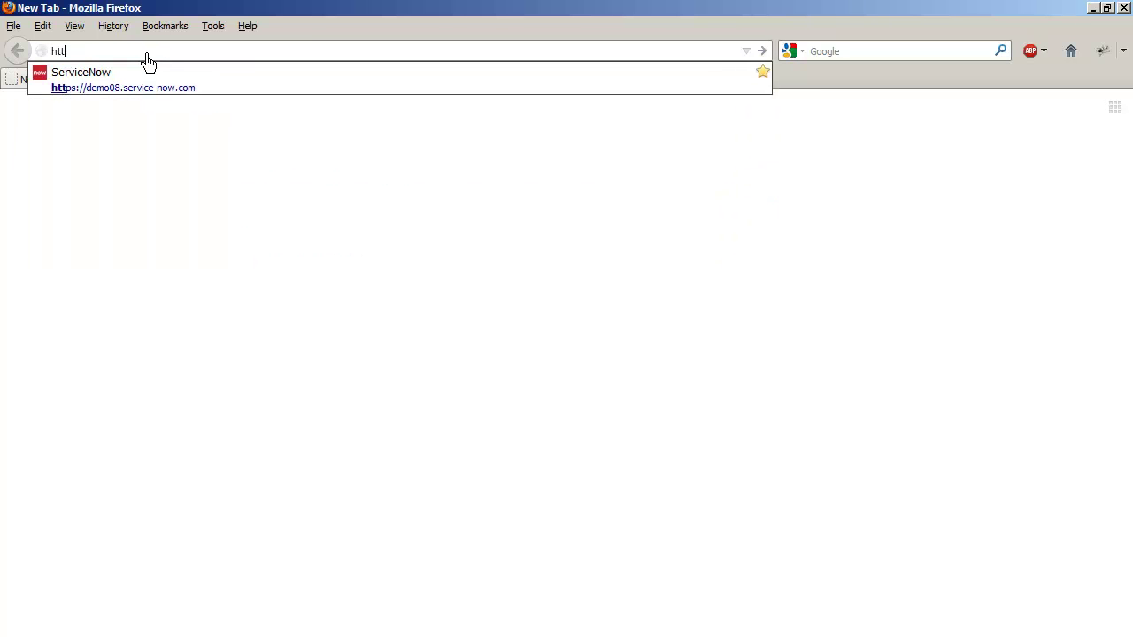
type("p:/")
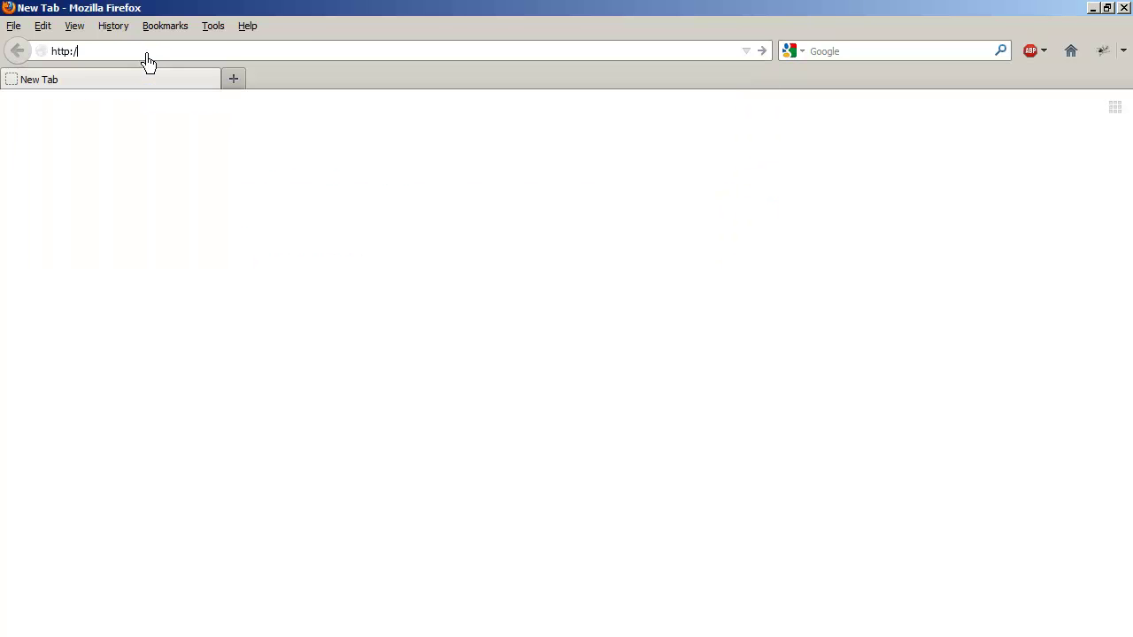
type("/www.sp")
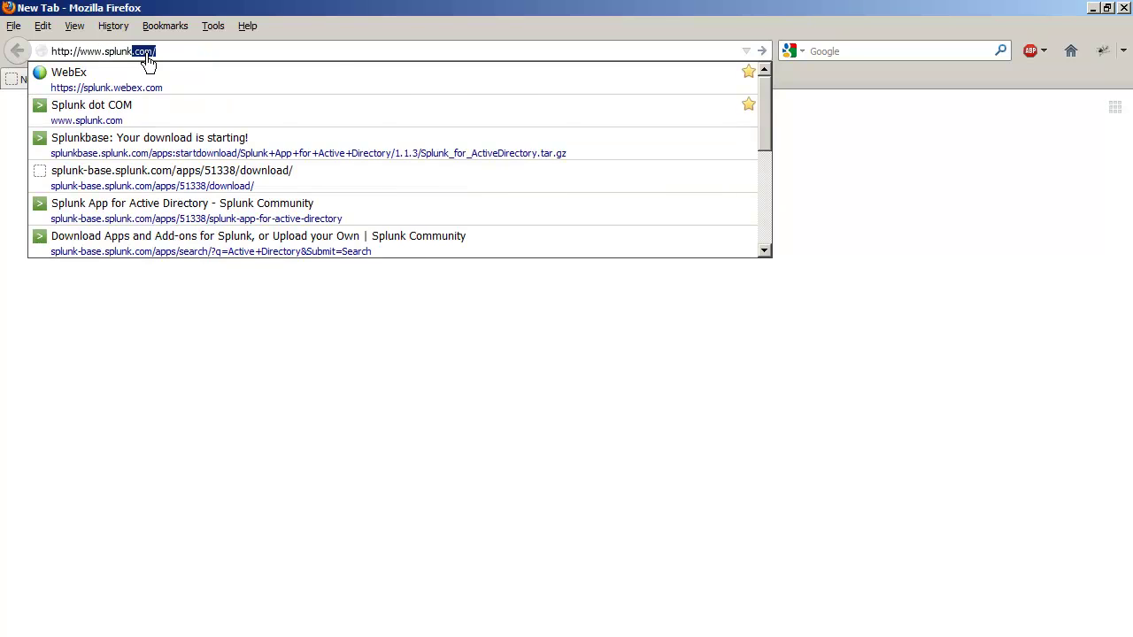
type("lunk")
key("Return")
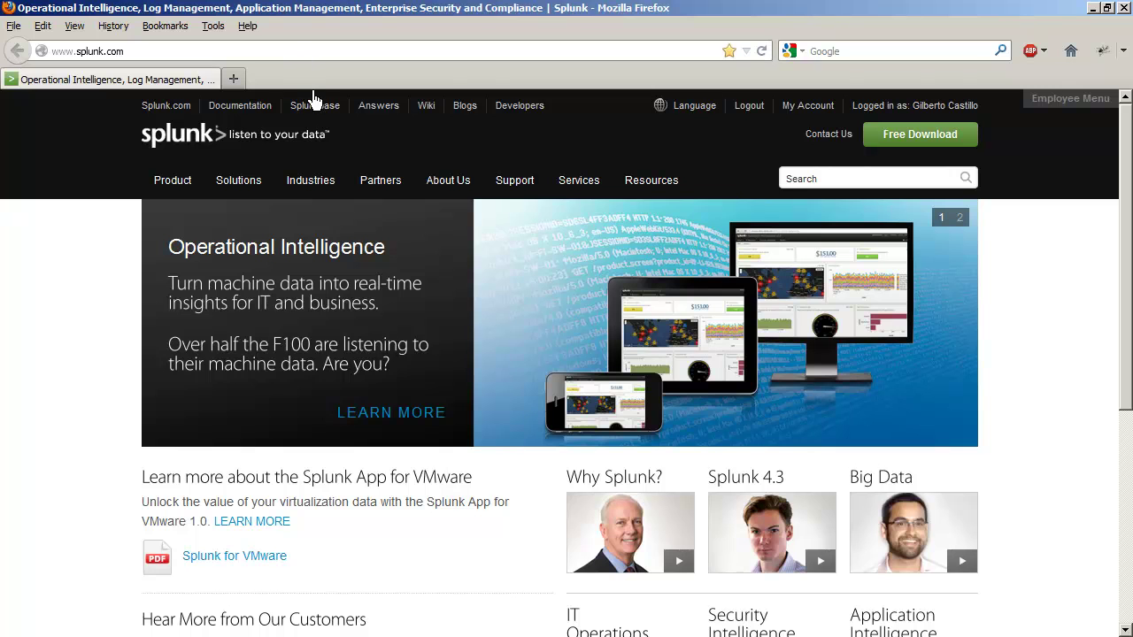
left_click(318, 108)
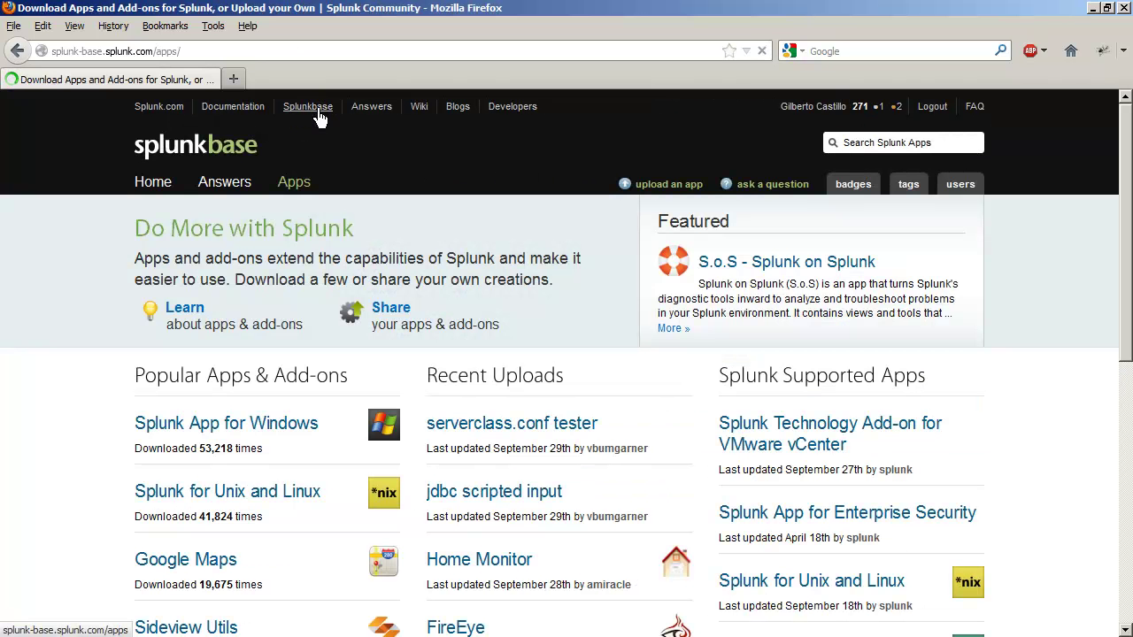
Step: Search Splunkbase apps for 'Active Directory' and open the Splunk App for Active Directory
left_click(881, 144)
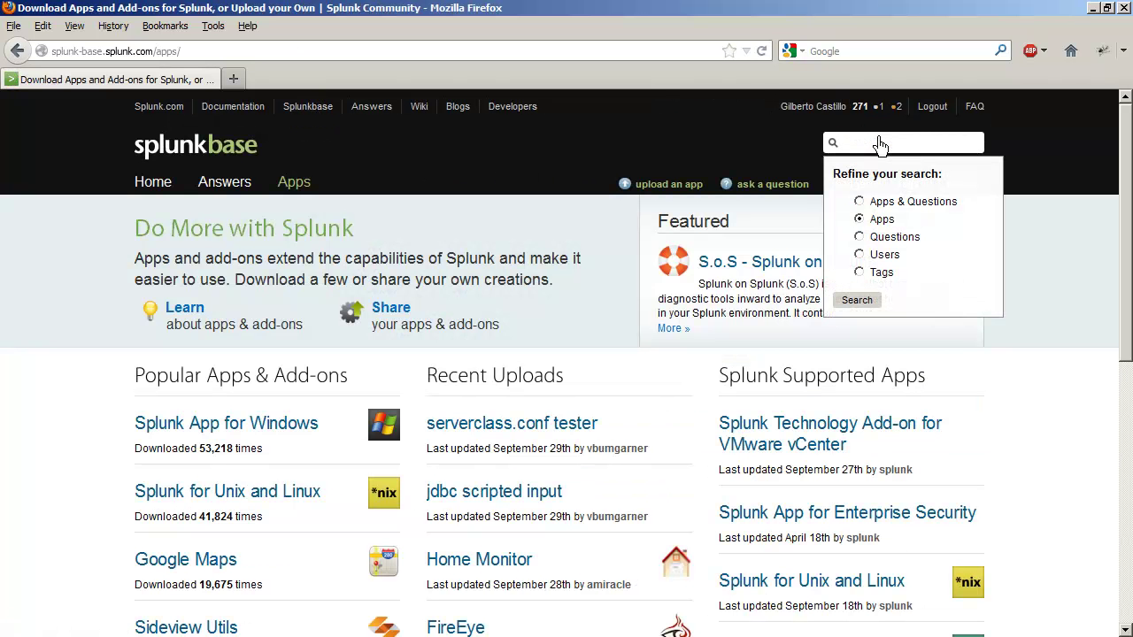
type("Active Directory")
key("Return")
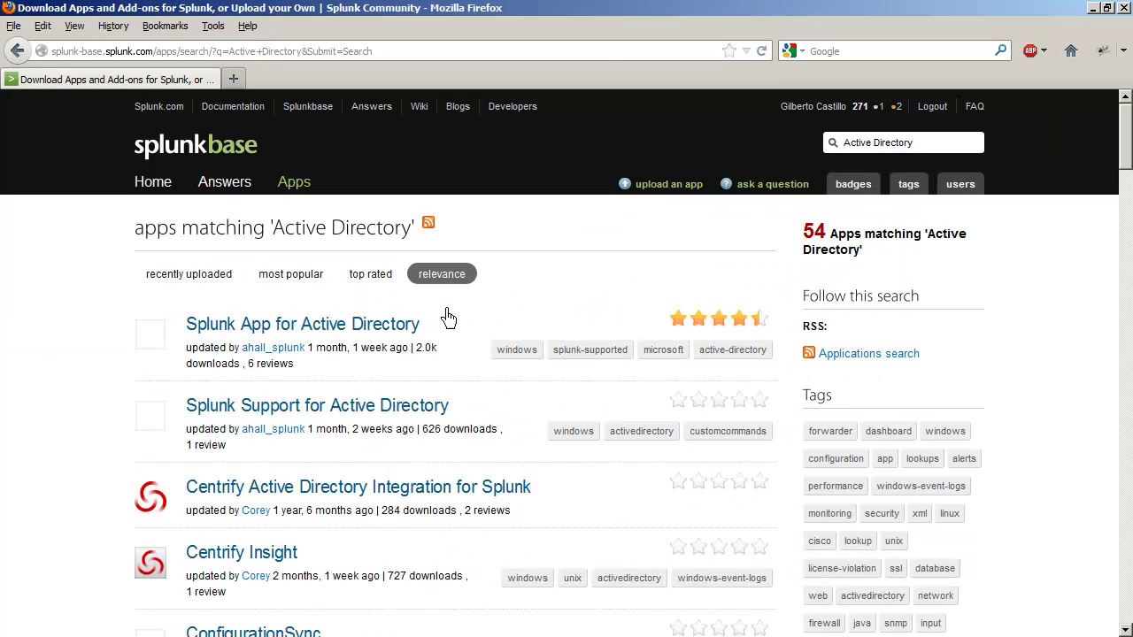
left_click(381, 338)
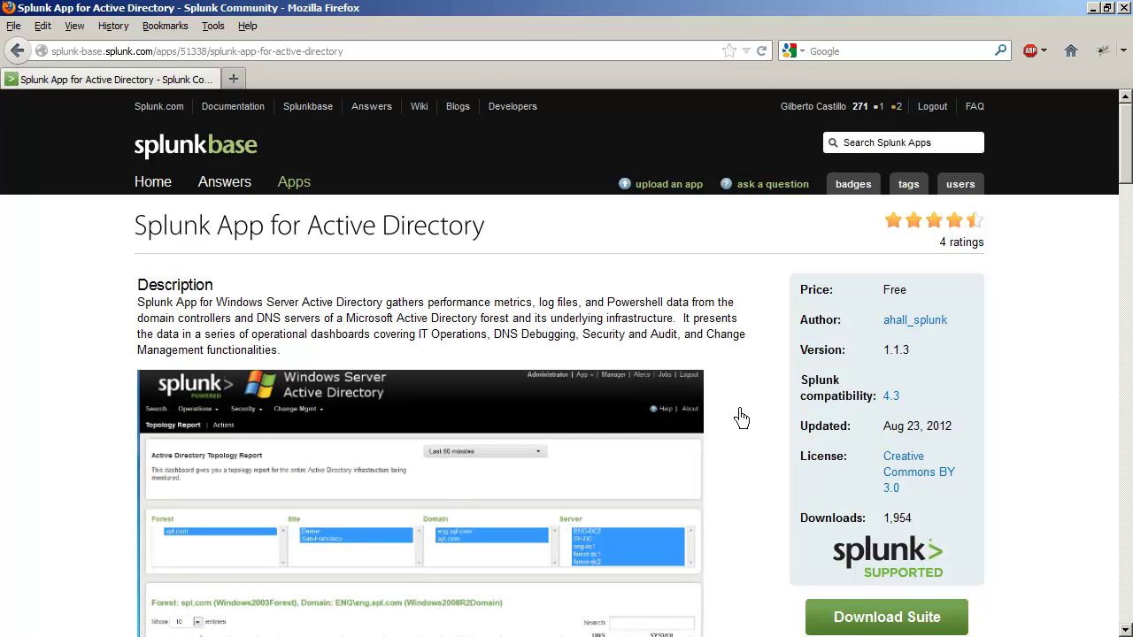
Step: Download the app suite, scrolling through the license and agreeing to the terms
scroll(742, 418, "down", 8)
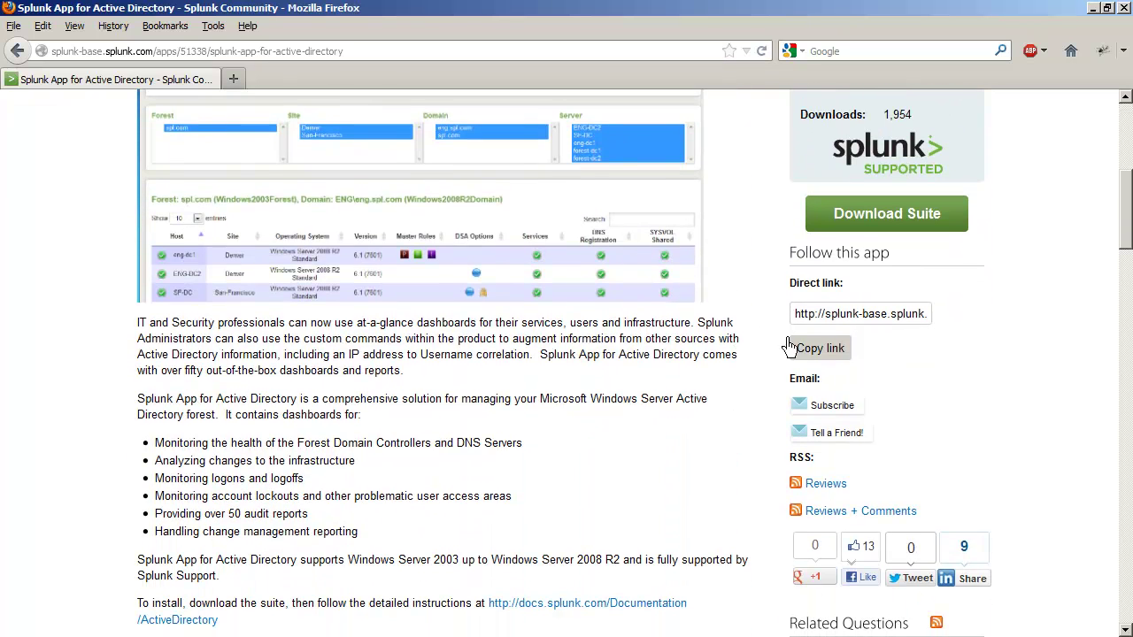
left_click(881, 219)
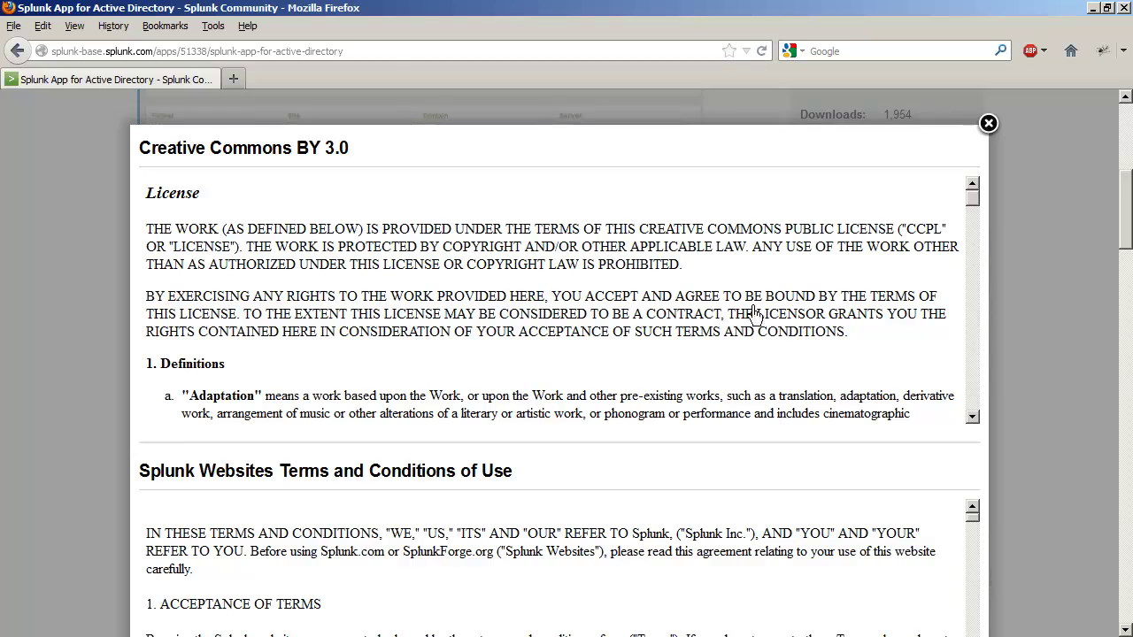
scroll(591, 265, "down", 10)
scroll(592, 265, "down", 15)
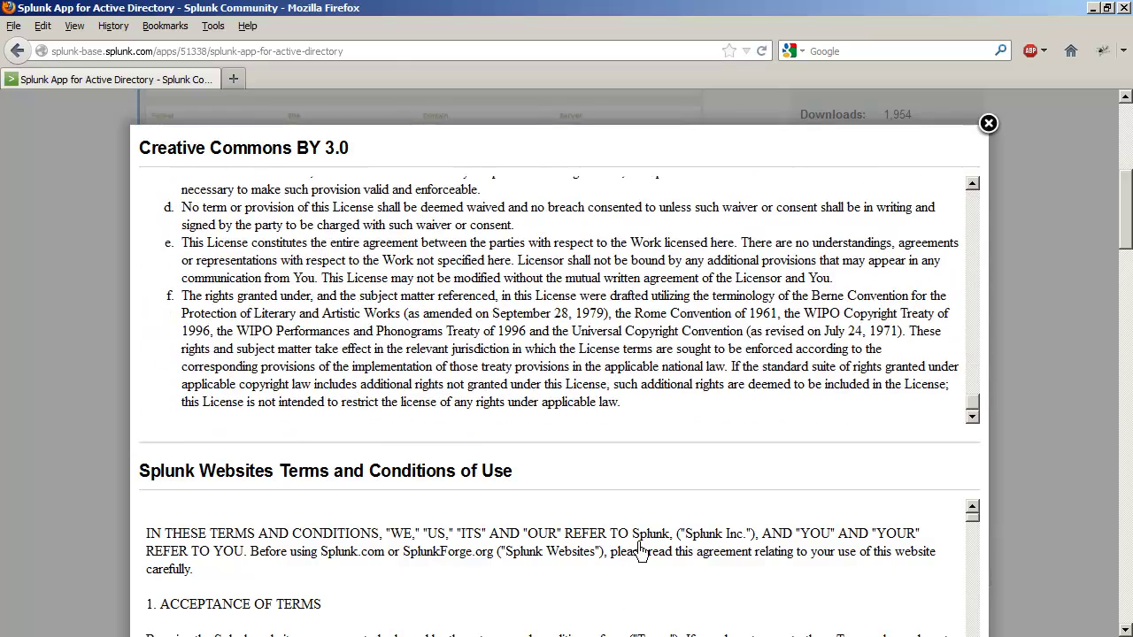
scroll(641, 550, "down", 10)
scroll(641, 551, "down", 10)
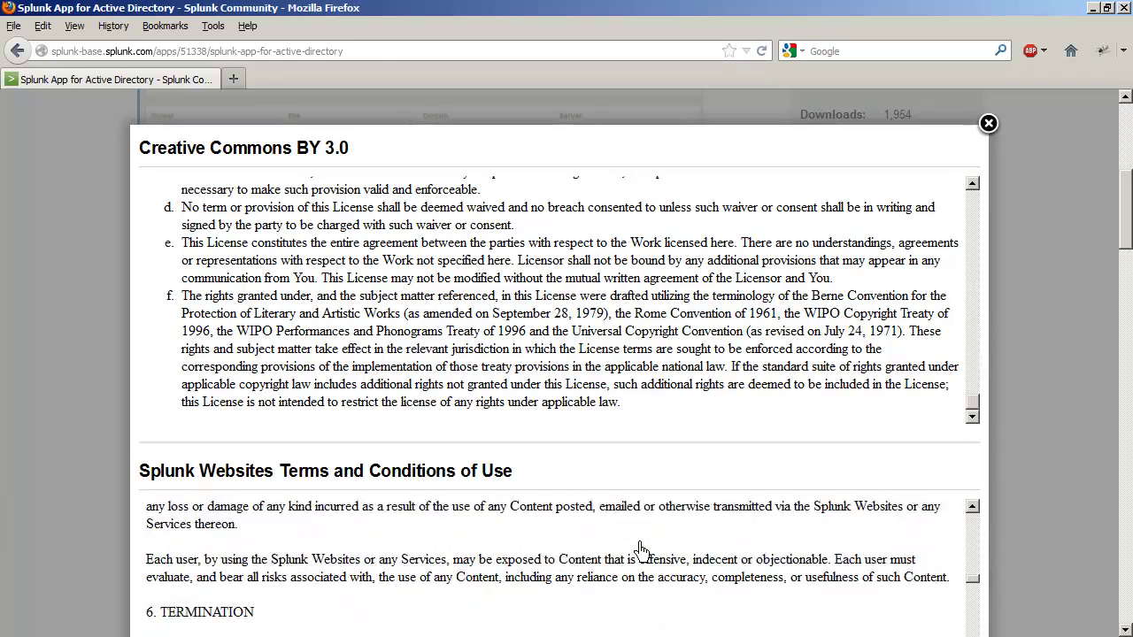
scroll(1127, 239, "down", 4)
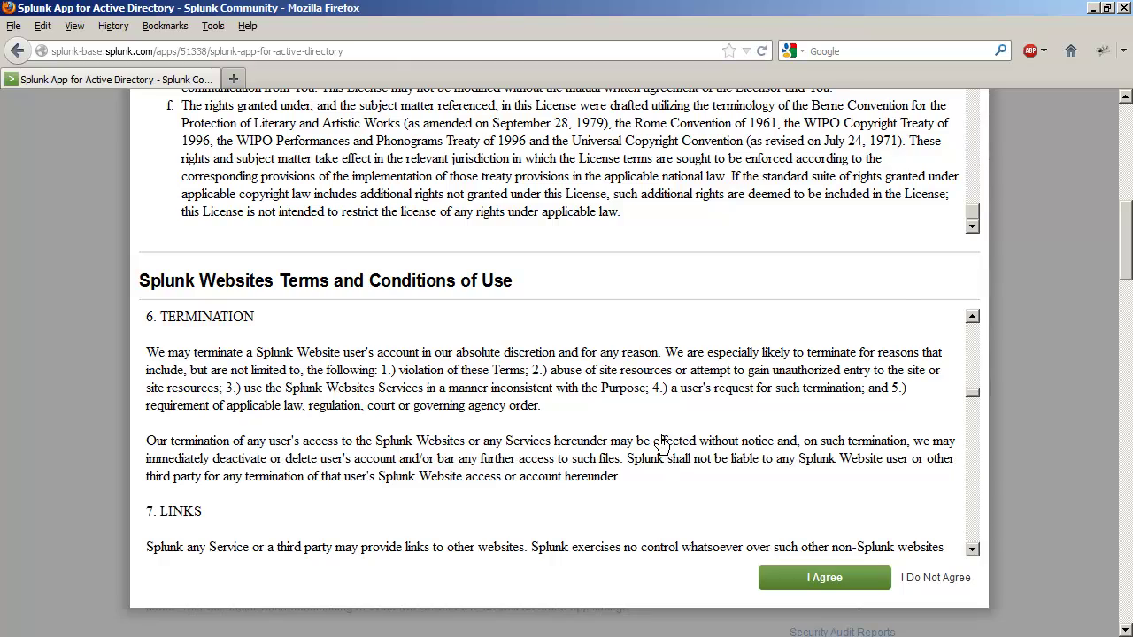
scroll(663, 452, "down", 20)
scroll(661, 442, "down", 10)
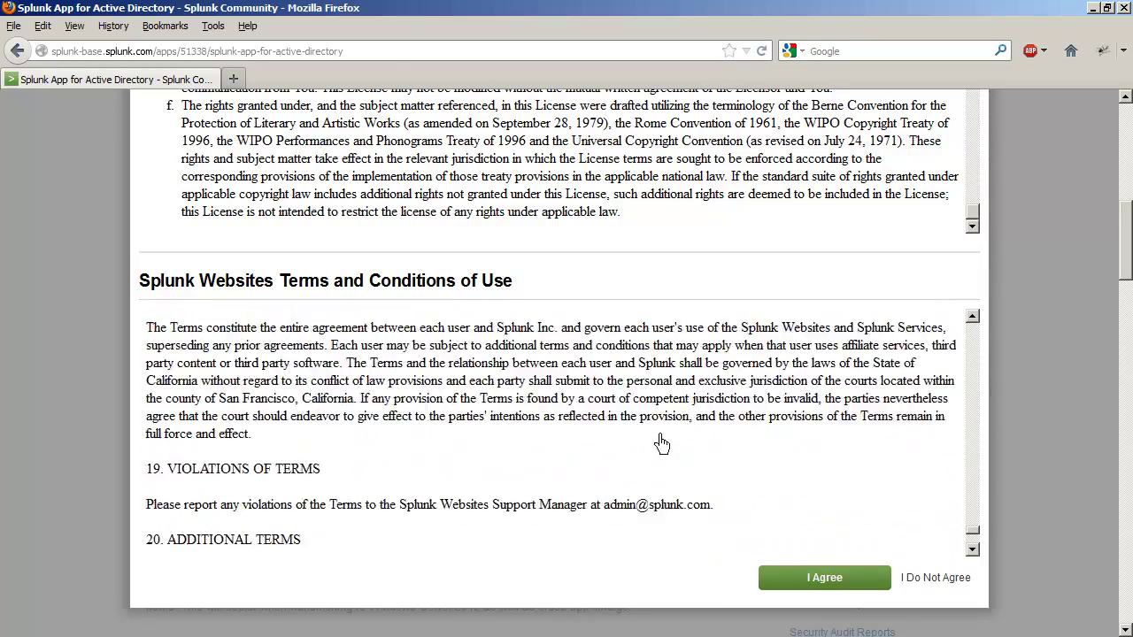
left_click(828, 580)
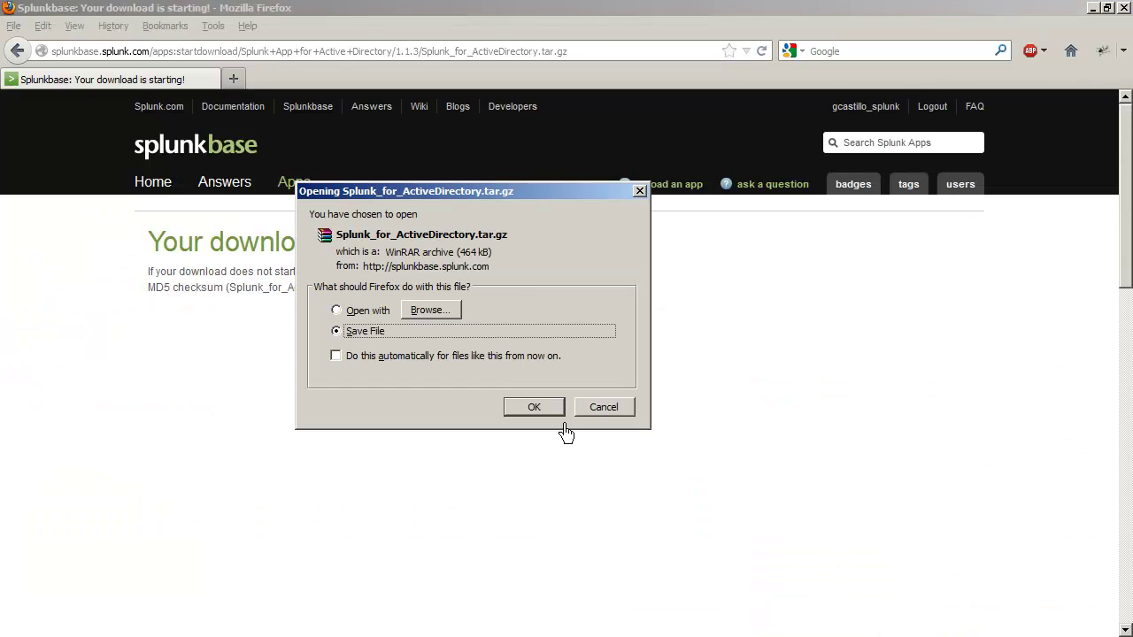
Step: Save Splunk_for_ActiveDirectory.tar to the Desktop
left_click(535, 409)
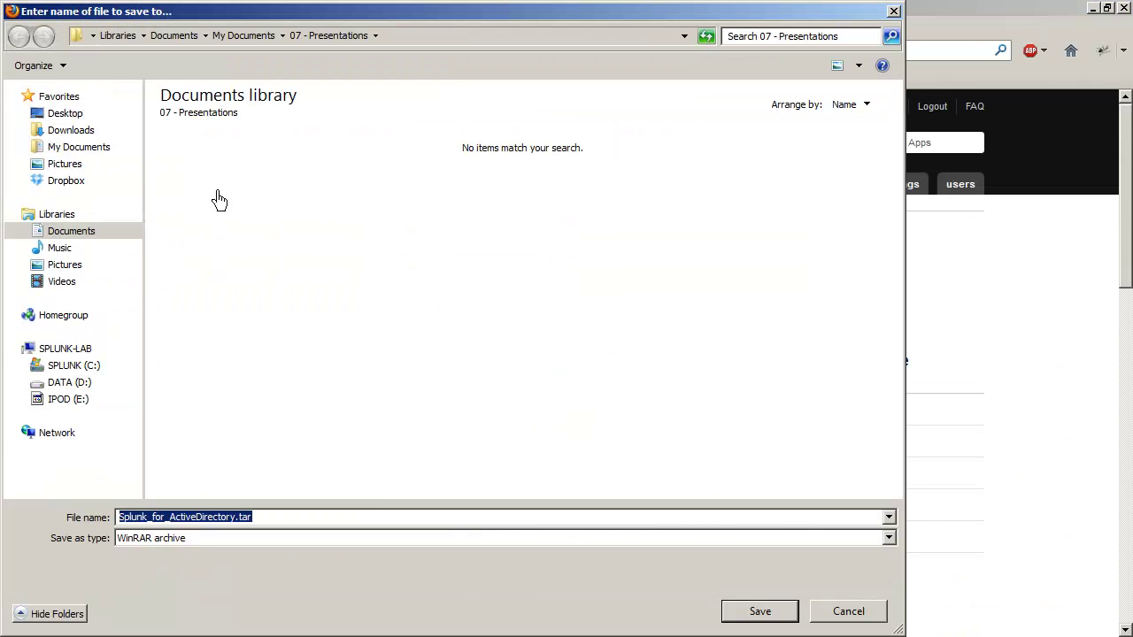
left_click(79, 147)
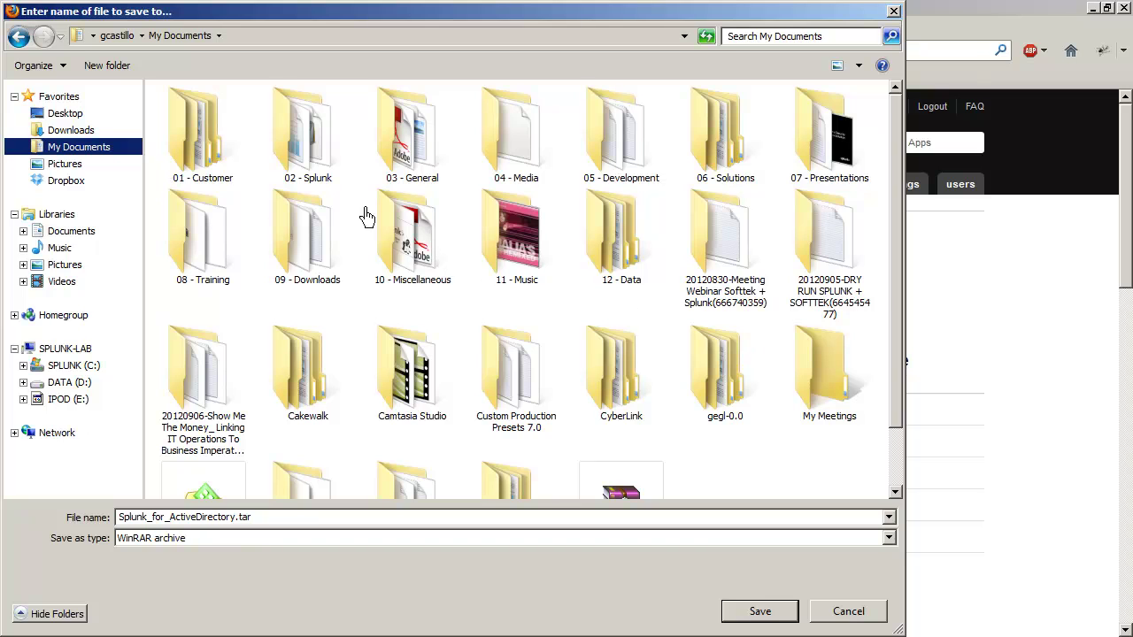
left_click(69, 115)
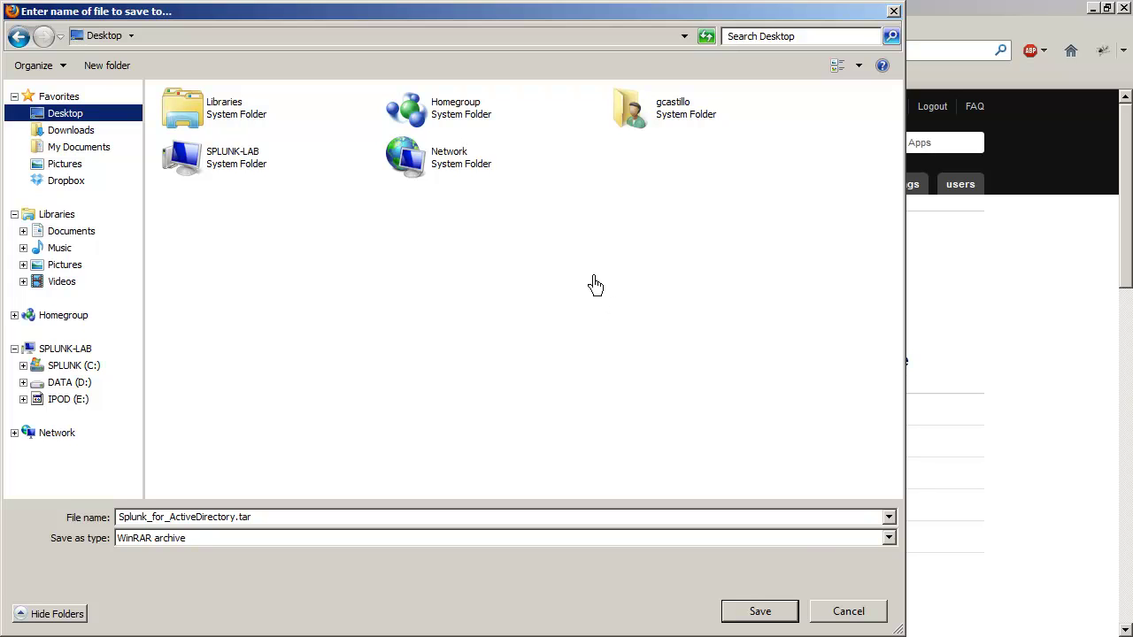
left_click(766, 613)
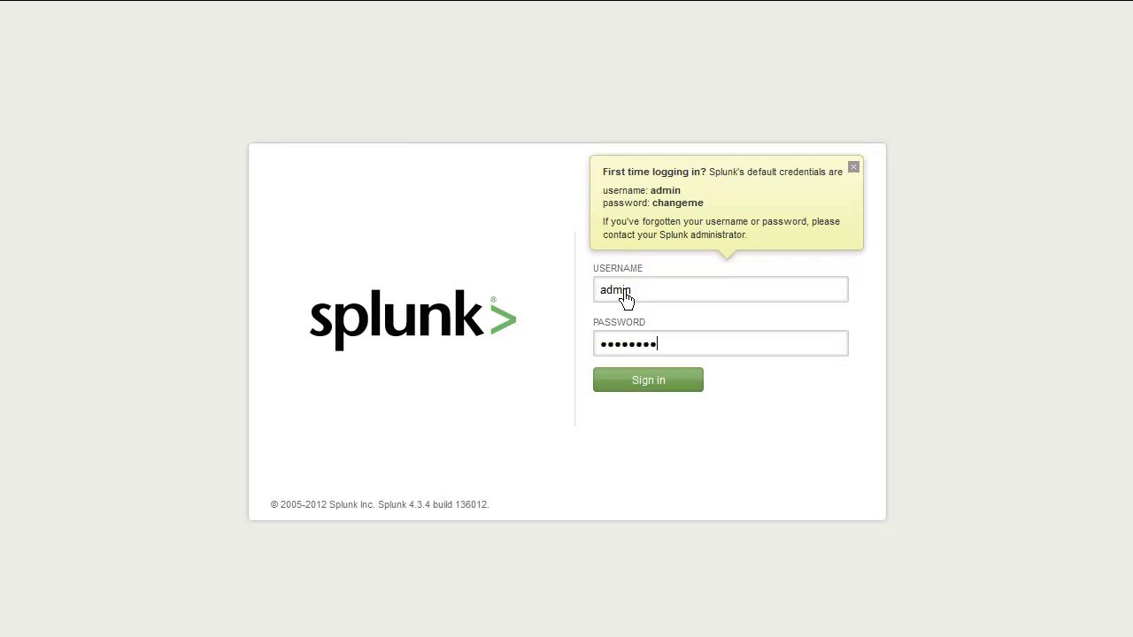
Step: Sign in as admin and begin entering a new password on the change-password page
key("Return")
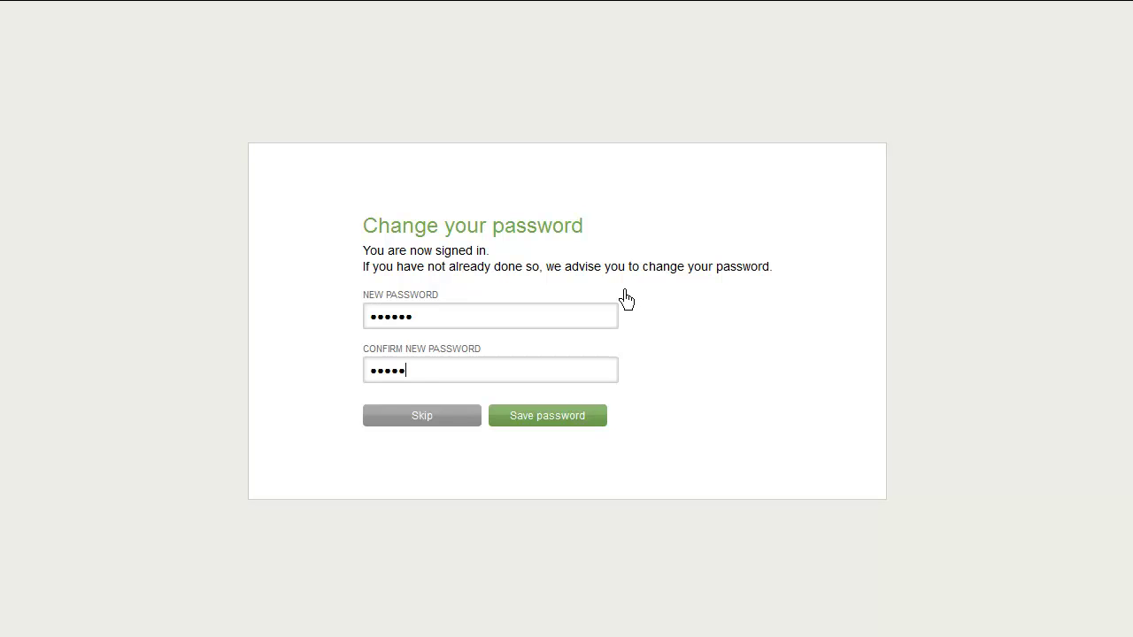
type("•")
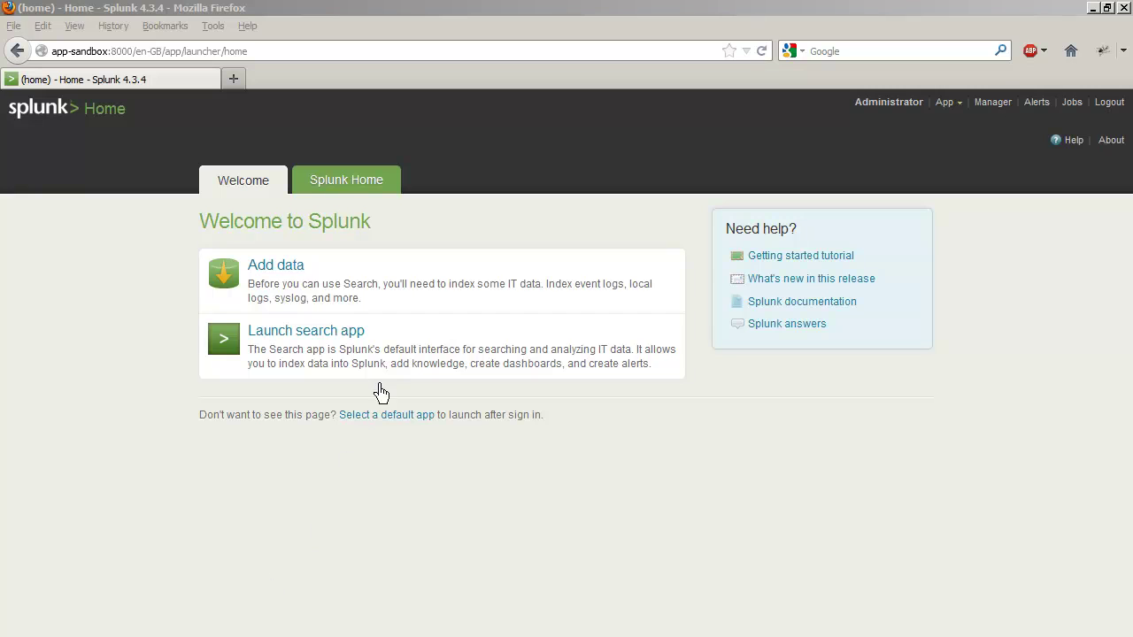
Step: Install the app from file by uploading Splunk_for_ActiveDirectory.tar from the Desktop
left_click(353, 187)
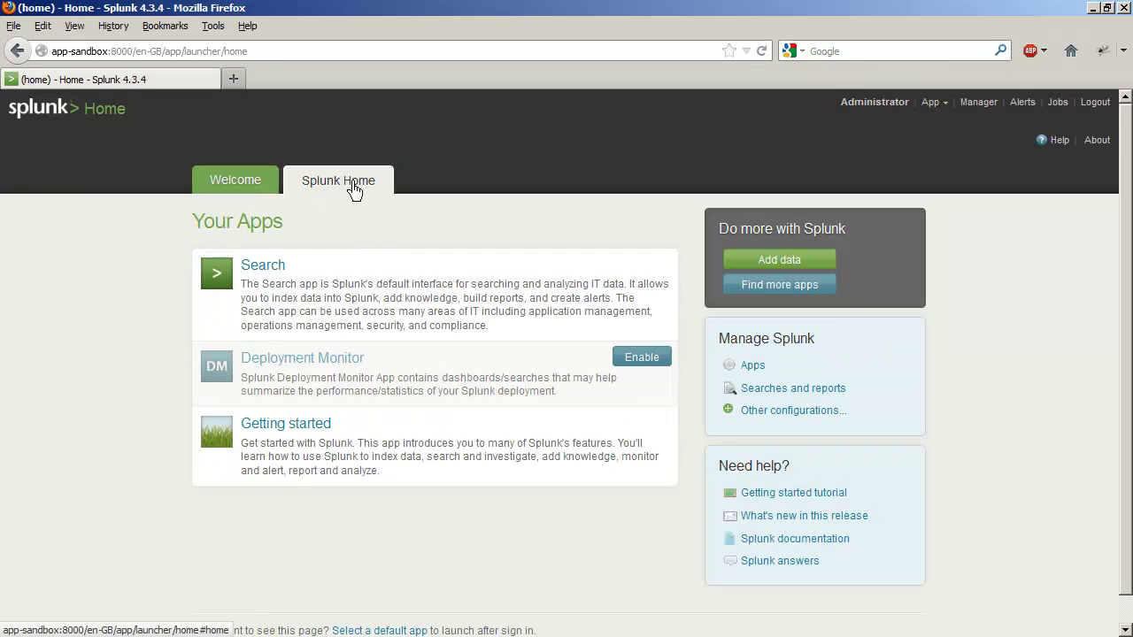
left_click(751, 374)
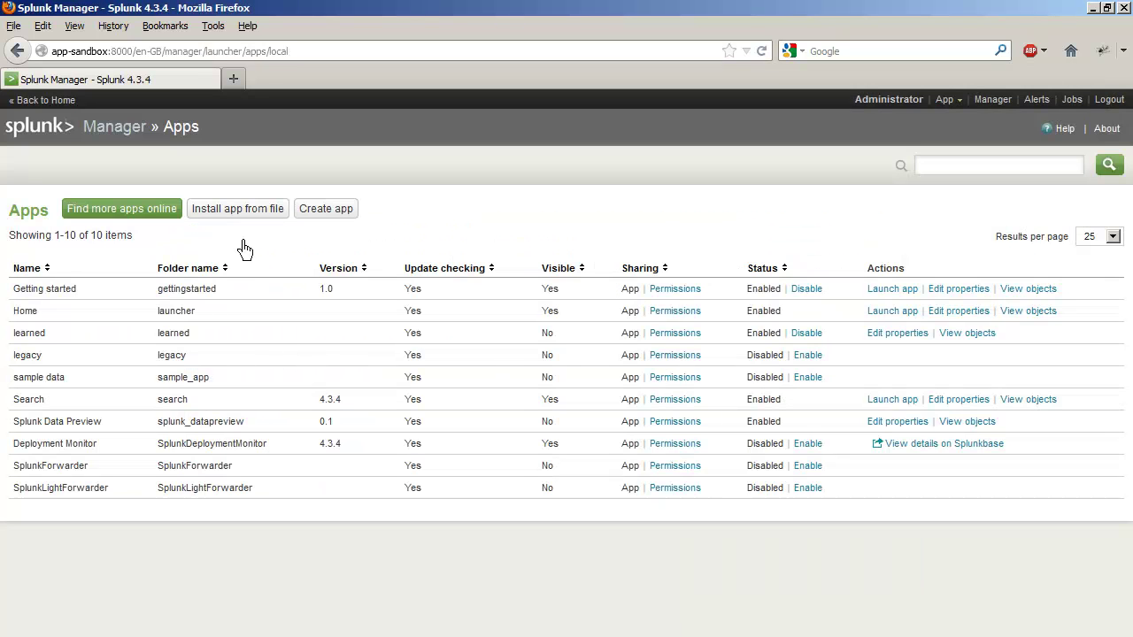
left_click(253, 215)
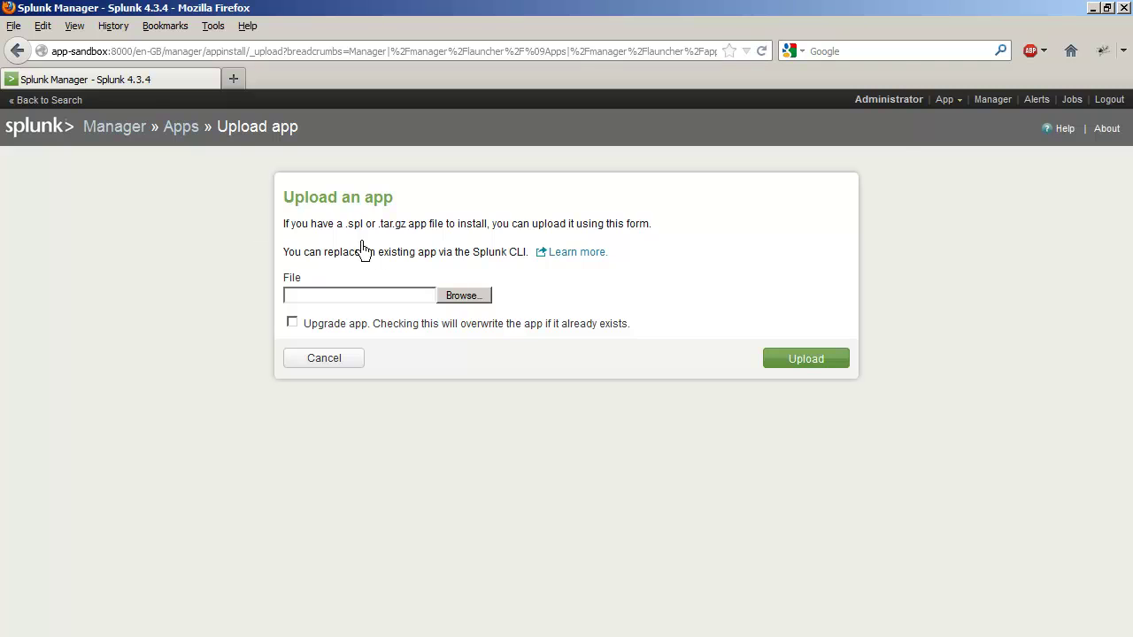
left_click(460, 299)
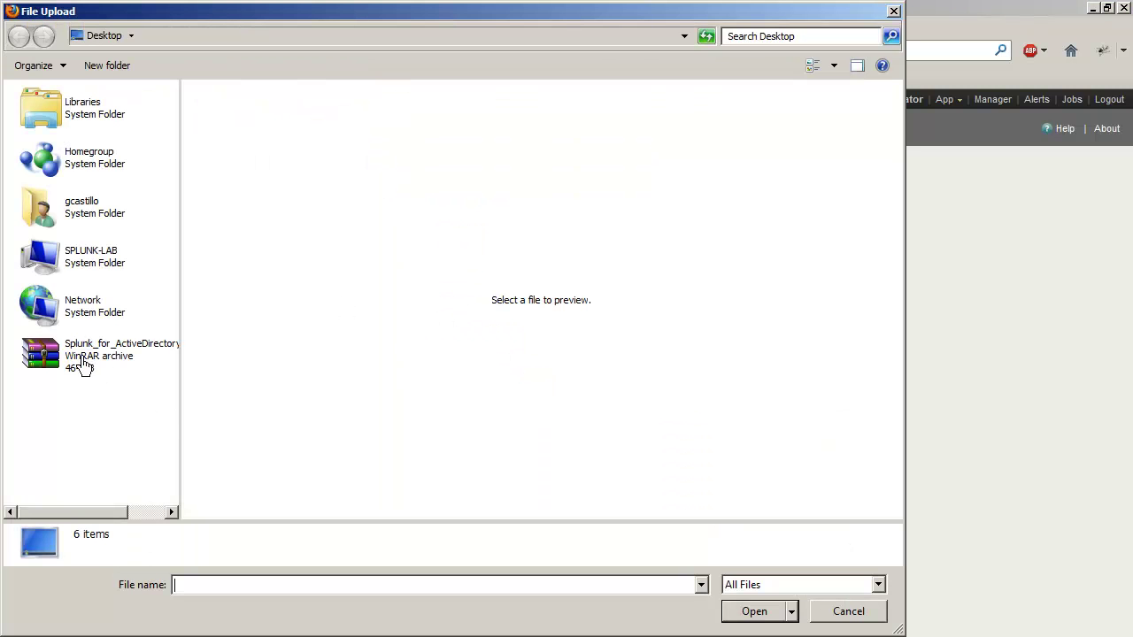
left_click(81, 363)
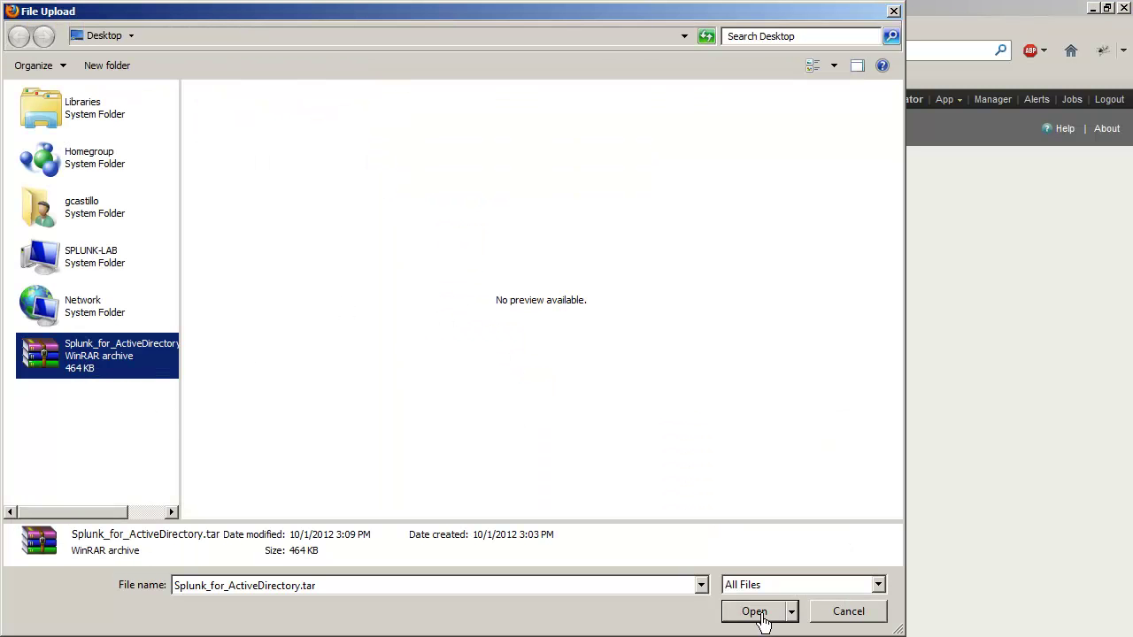
left_click(754, 612)
left_click(792, 376)
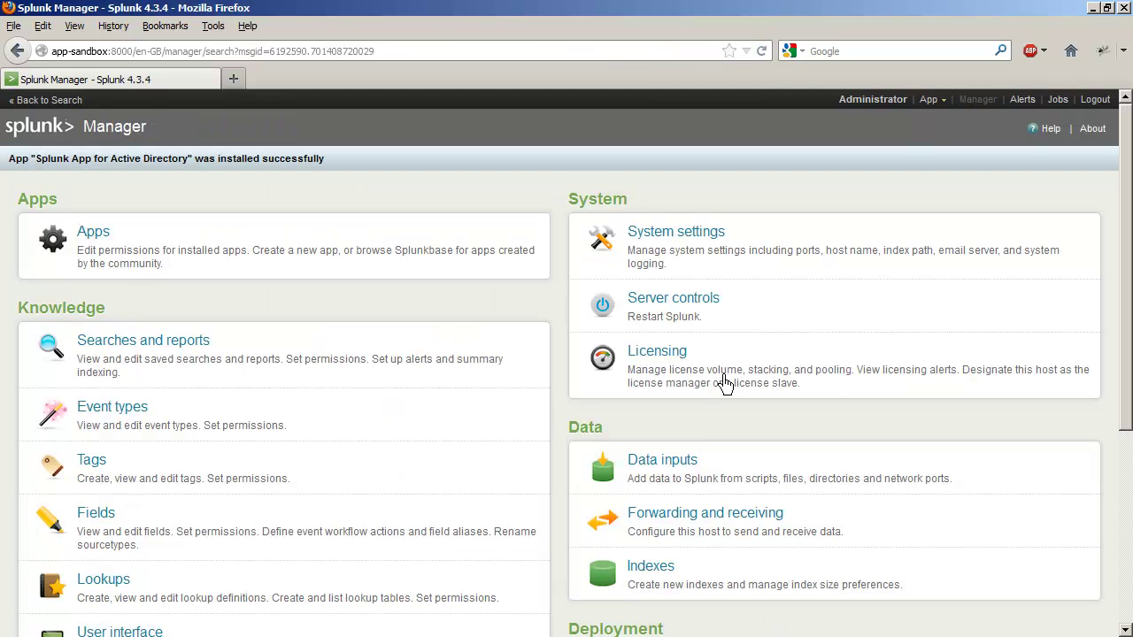
Step: Return to Splunk Home and launch the Splunk App for Active Directory
left_click(930, 100)
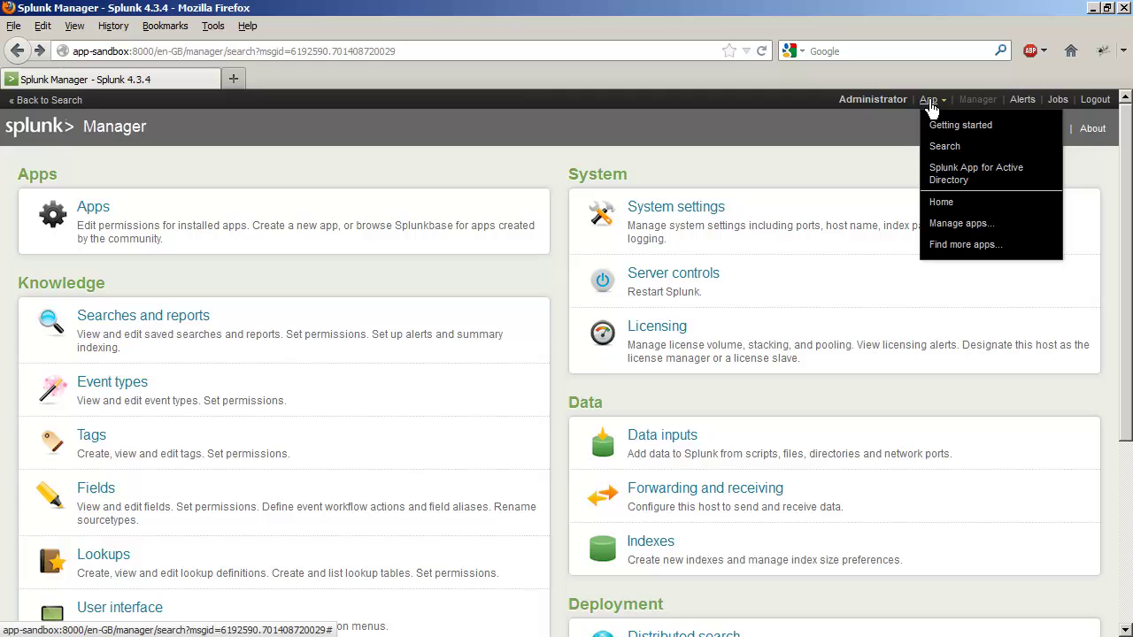
left_click(938, 204)
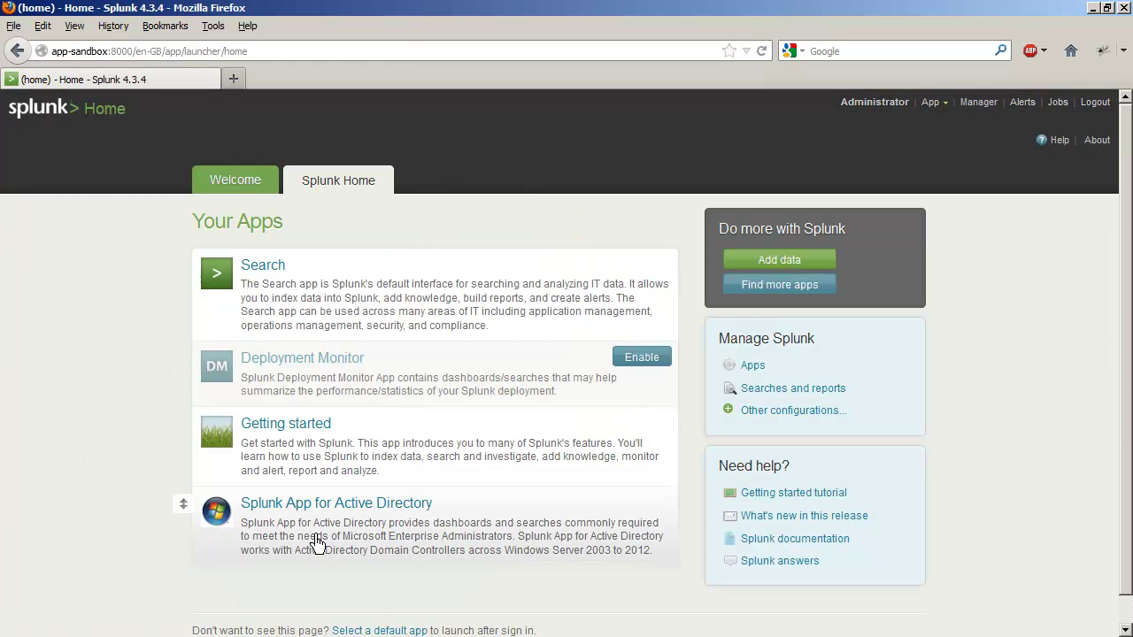
left_click(316, 507)
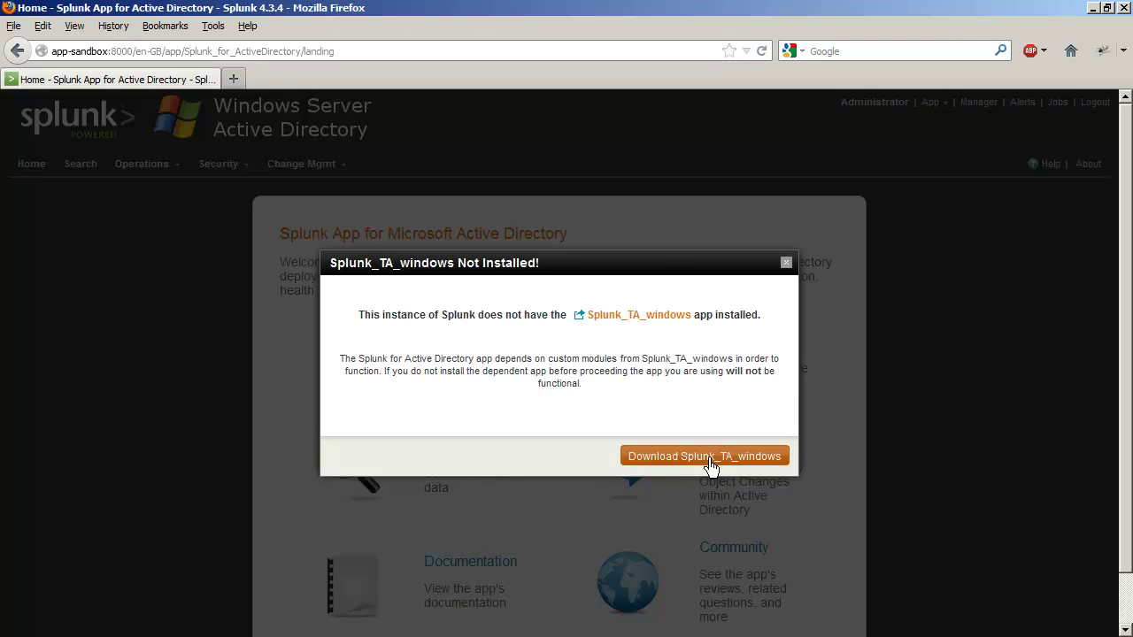
Step: Spread out the three missing-dependency warnings and fetch the SA-ldapsearch app
left_click_drag(648, 271, 396, 111)
left_click_drag(637, 281, 387, 369)
left_click_drag(681, 277, 938, 141)
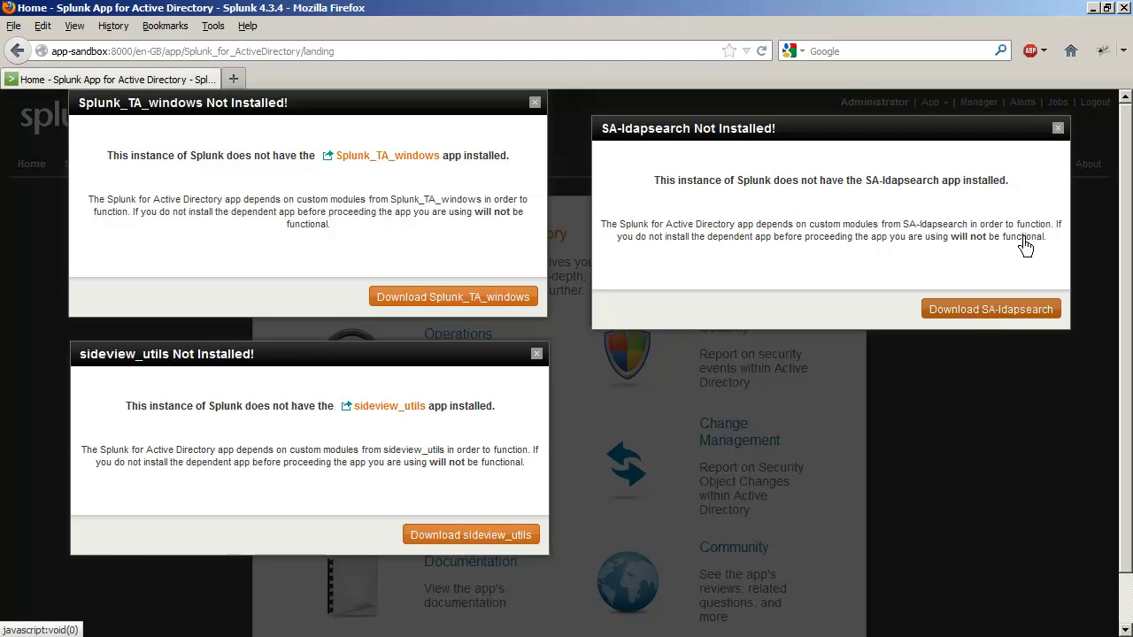
left_click(988, 313)
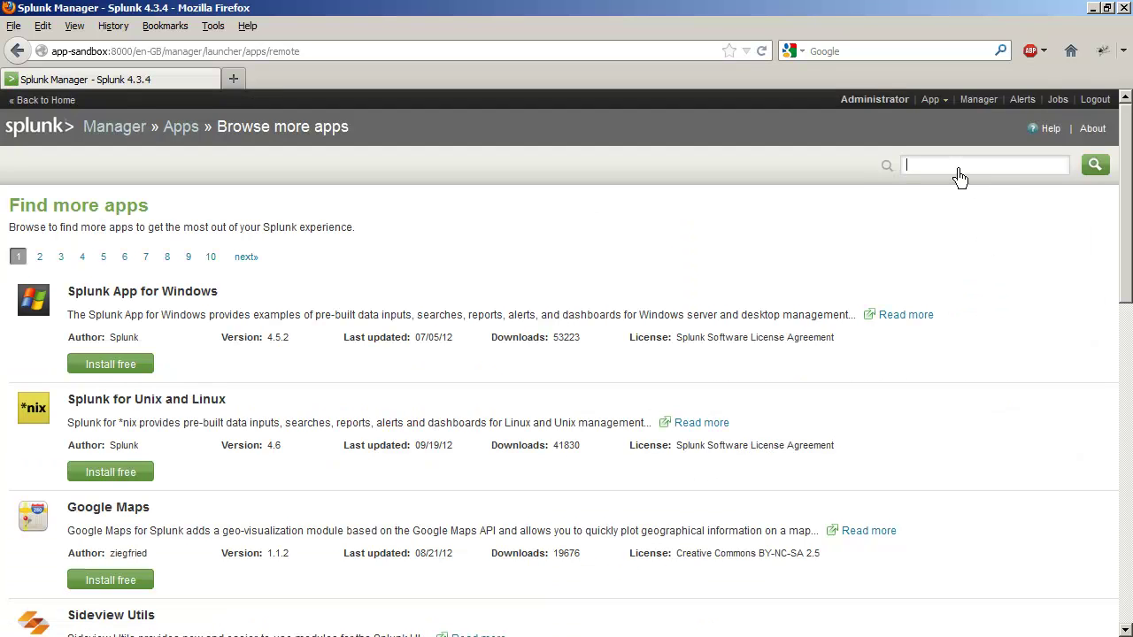
Step: Install Splunk Support for Active Directory using your splunk.com login, postponing the restart
type("Act")
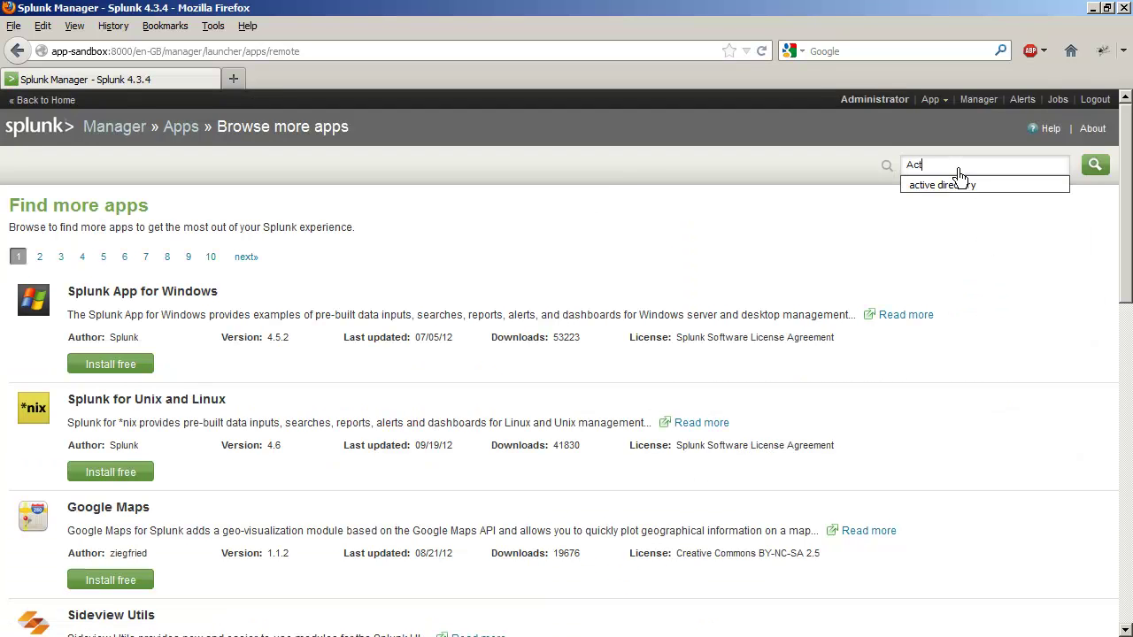
type("ive")
left_click(954, 186)
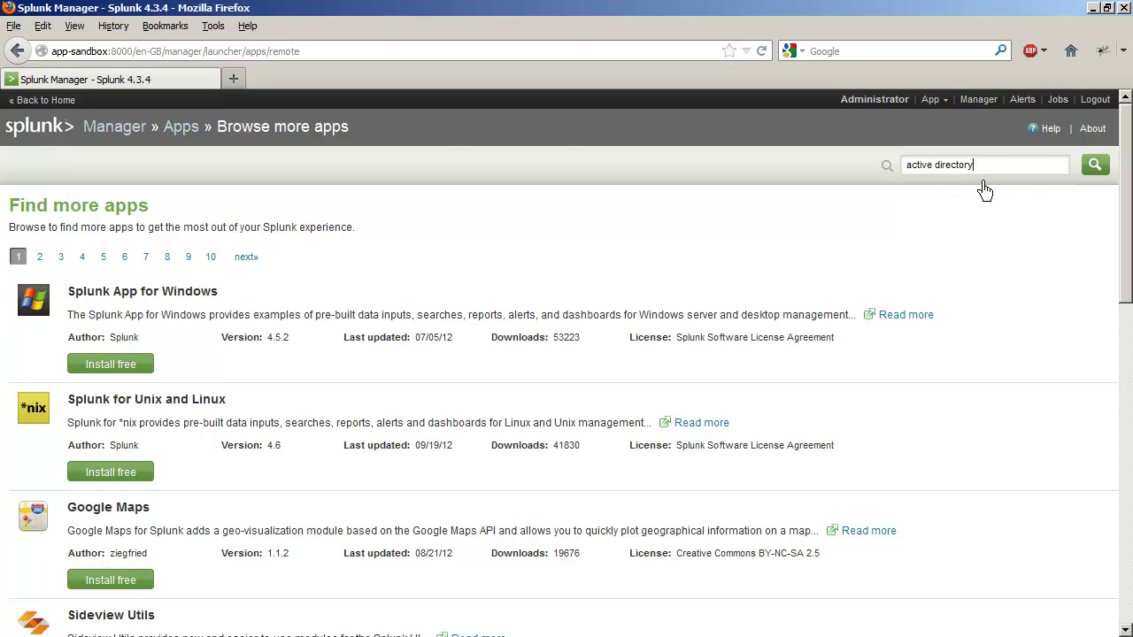
left_click(1095, 168)
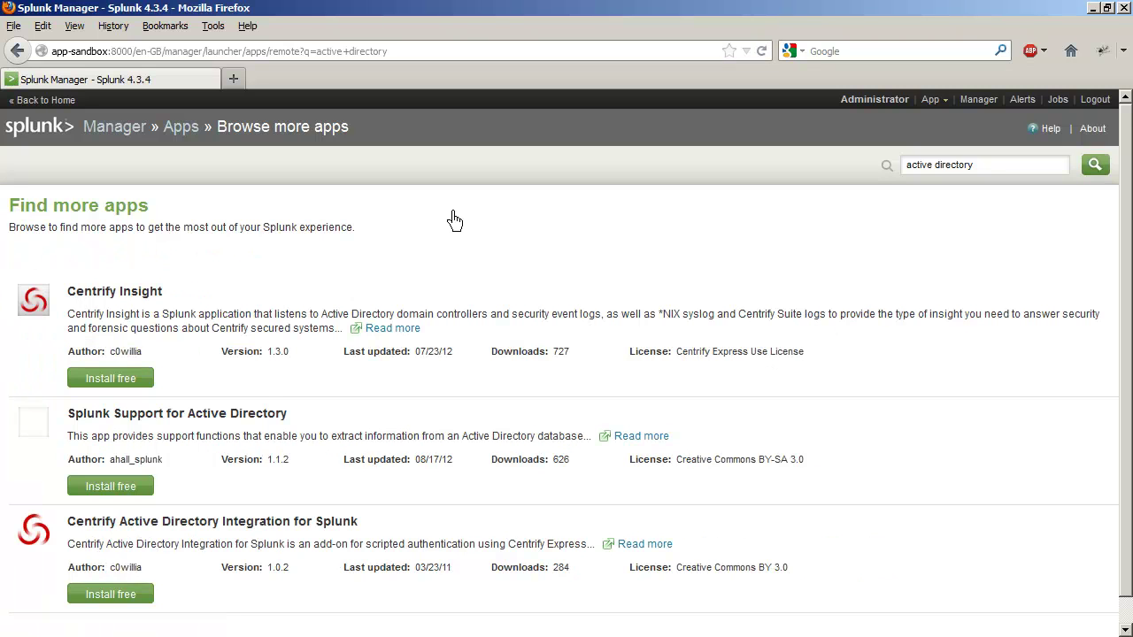
left_click(112, 490)
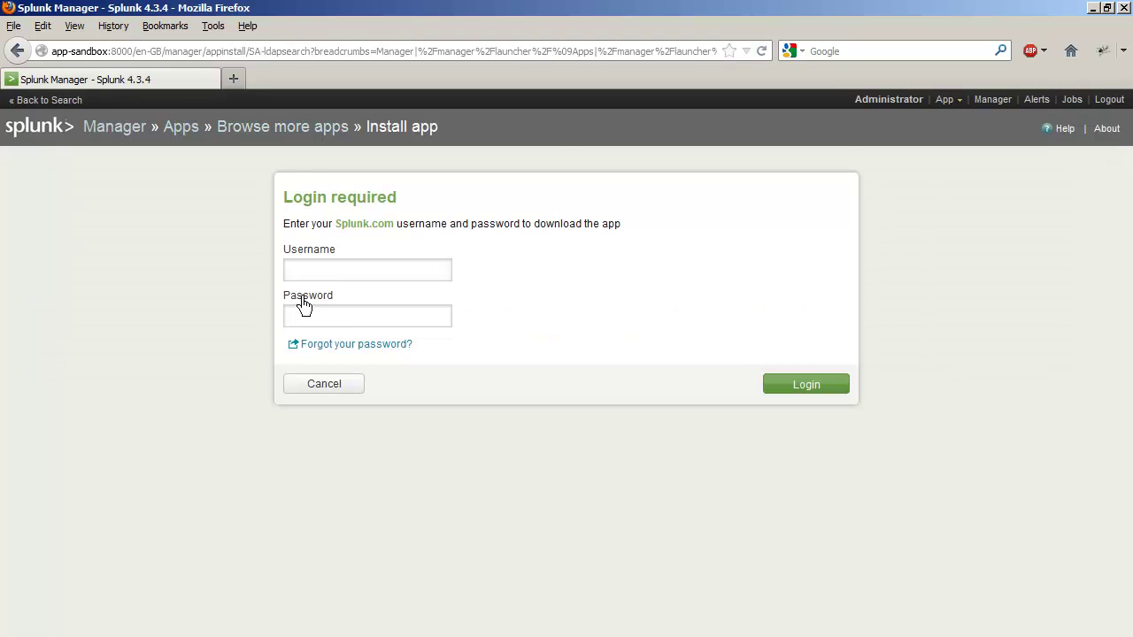
left_click(316, 272)
key("Tab")
type("•")
left_click(803, 388)
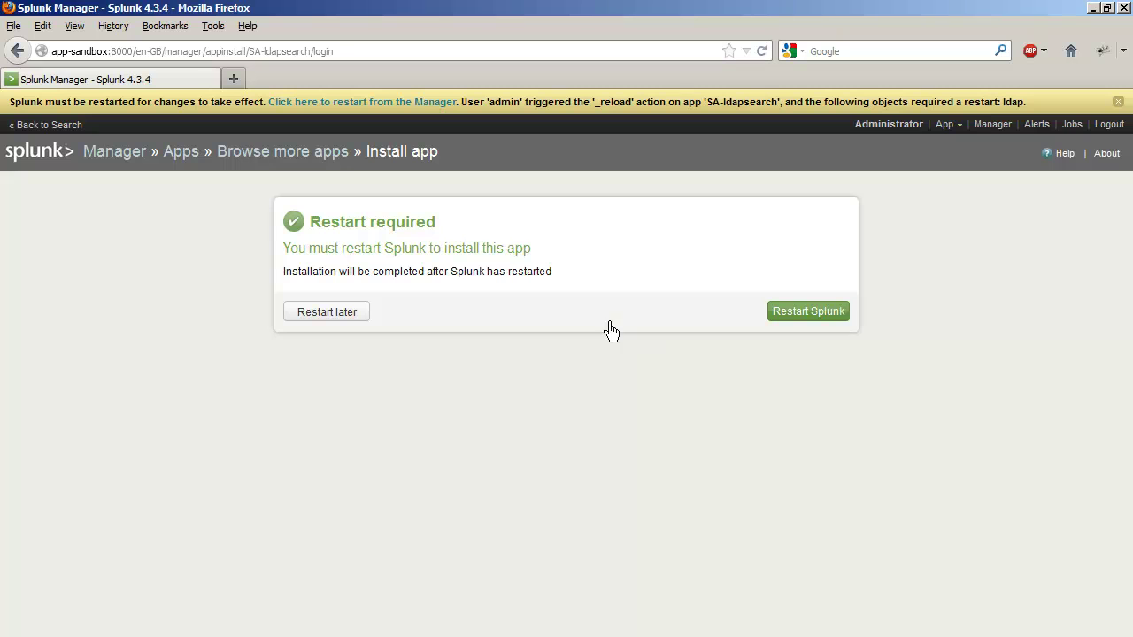
left_click(347, 321)
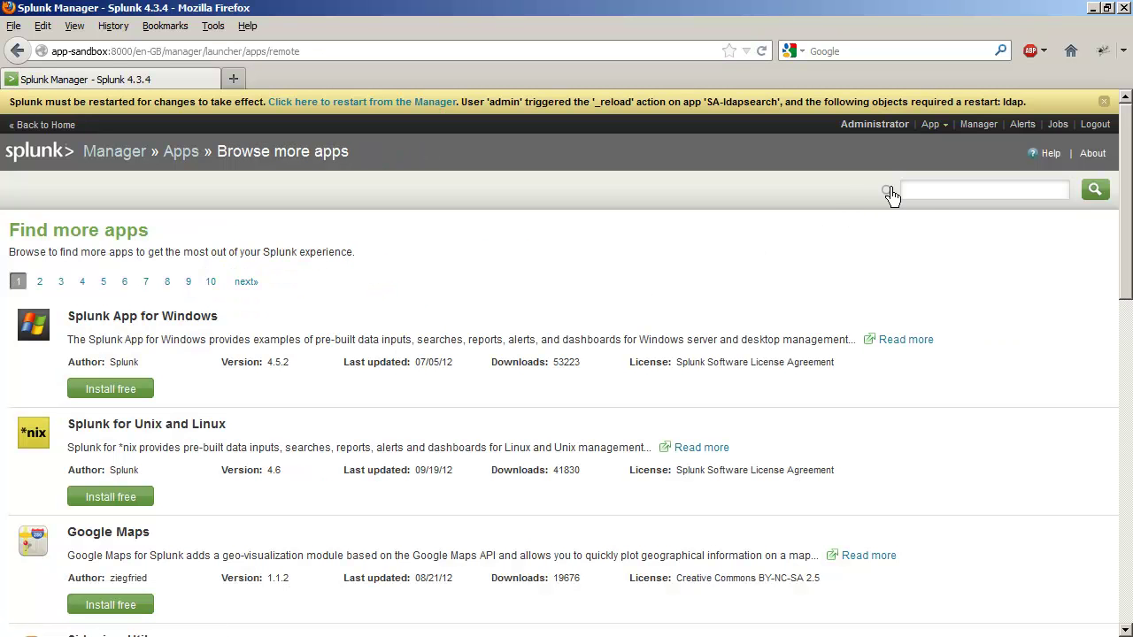
Step: Search apps for 'Windows' and install the Splunk for Windows technology add-on, restarting later
left_click(921, 196)
type("TA-Windows")
key("Return")
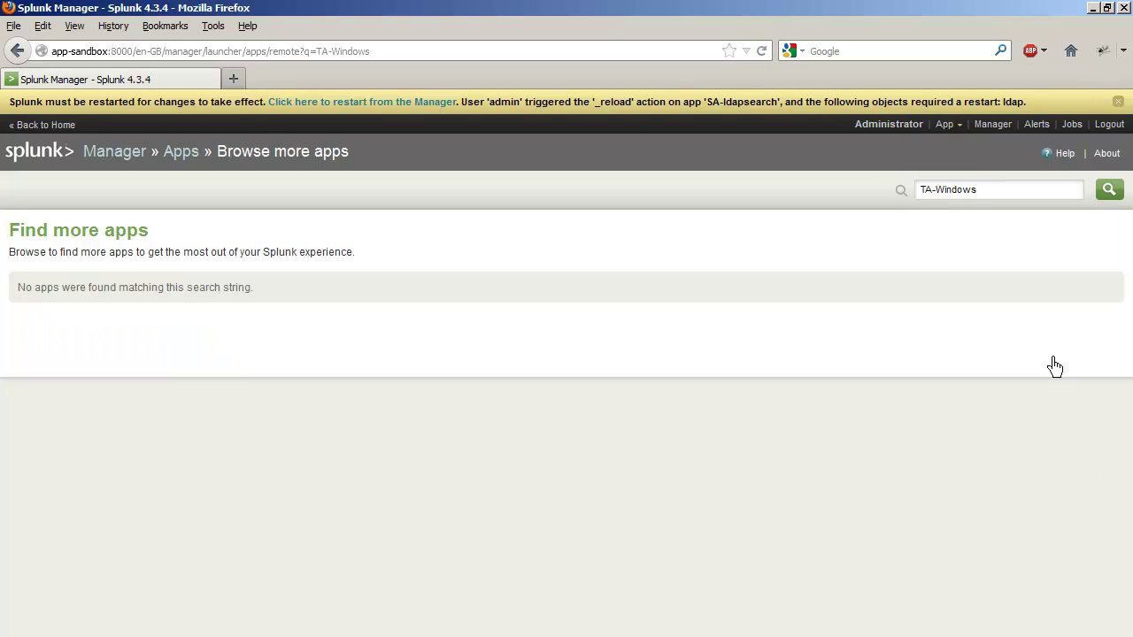
left_click_drag(936, 196, 885, 191)
key("BackSpace")
key("Return")
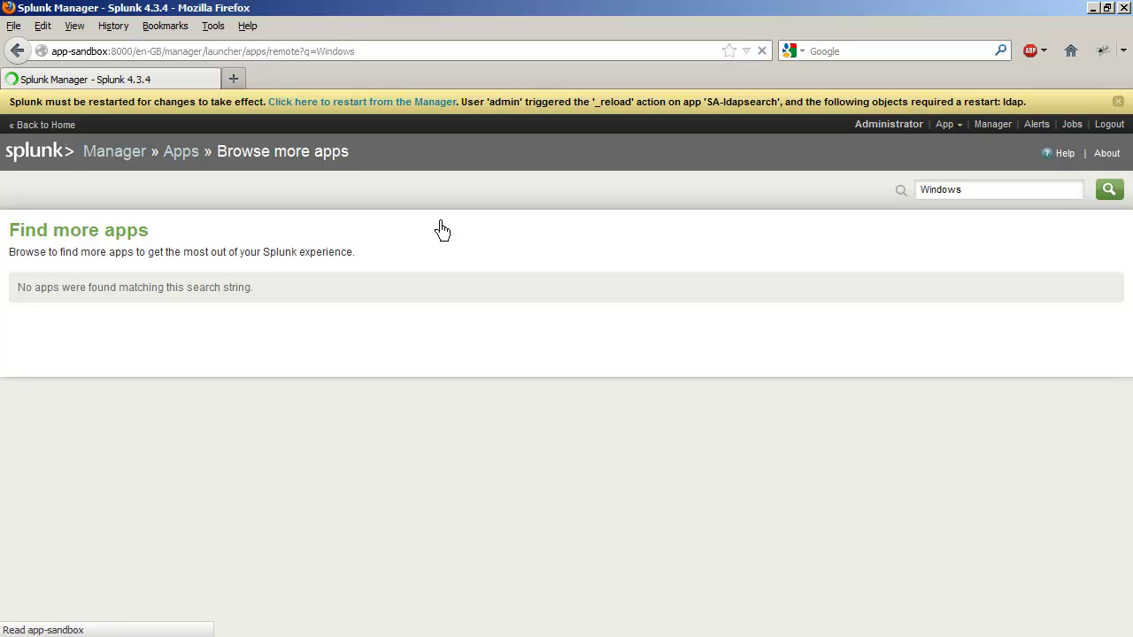
scroll(443, 231, "down", 3)
scroll(443, 230, "down", 6)
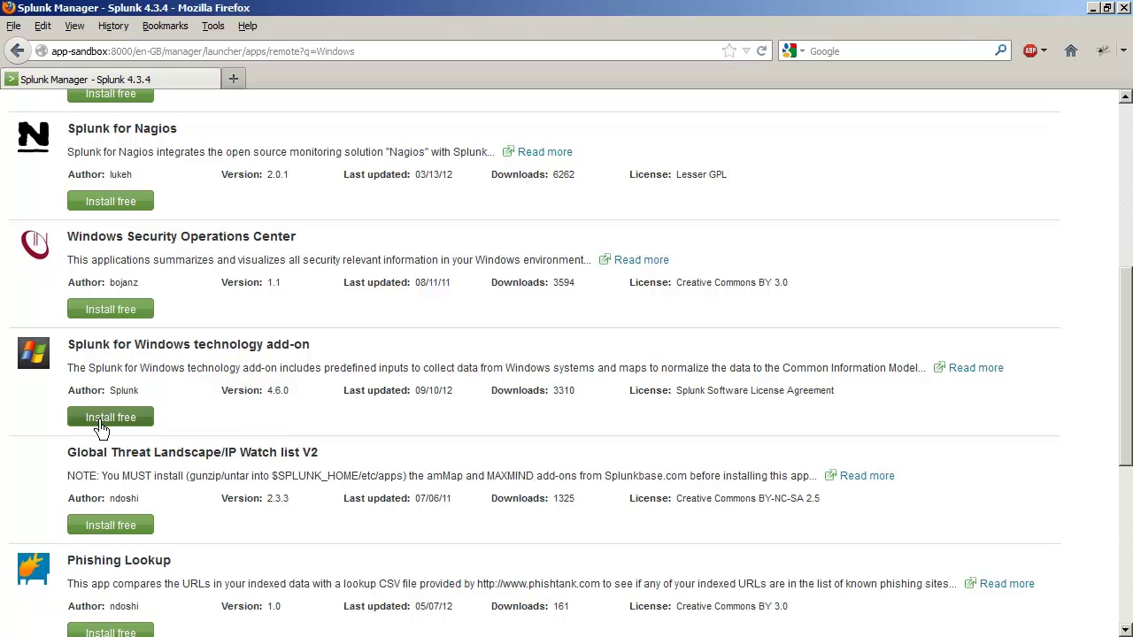
left_click(108, 420)
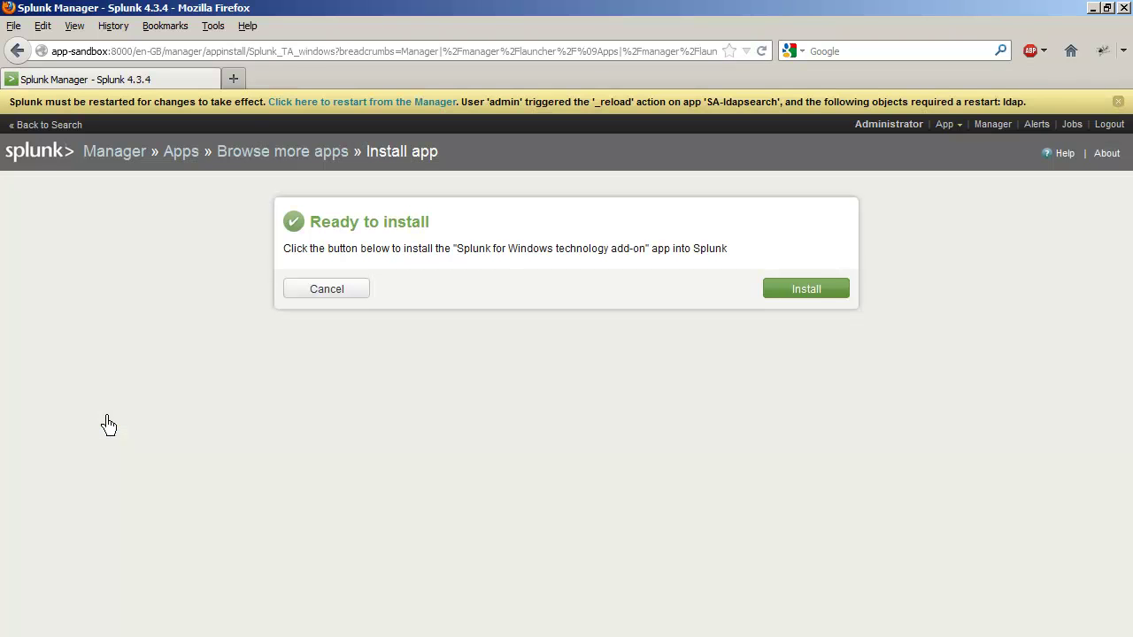
left_click(810, 292)
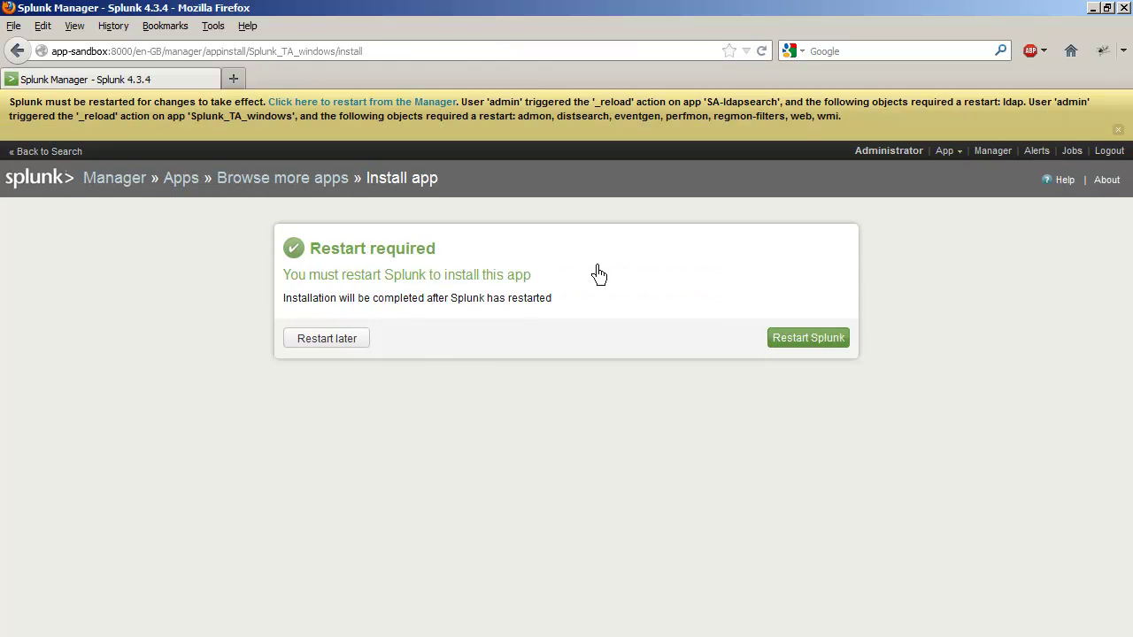
left_click(352, 344)
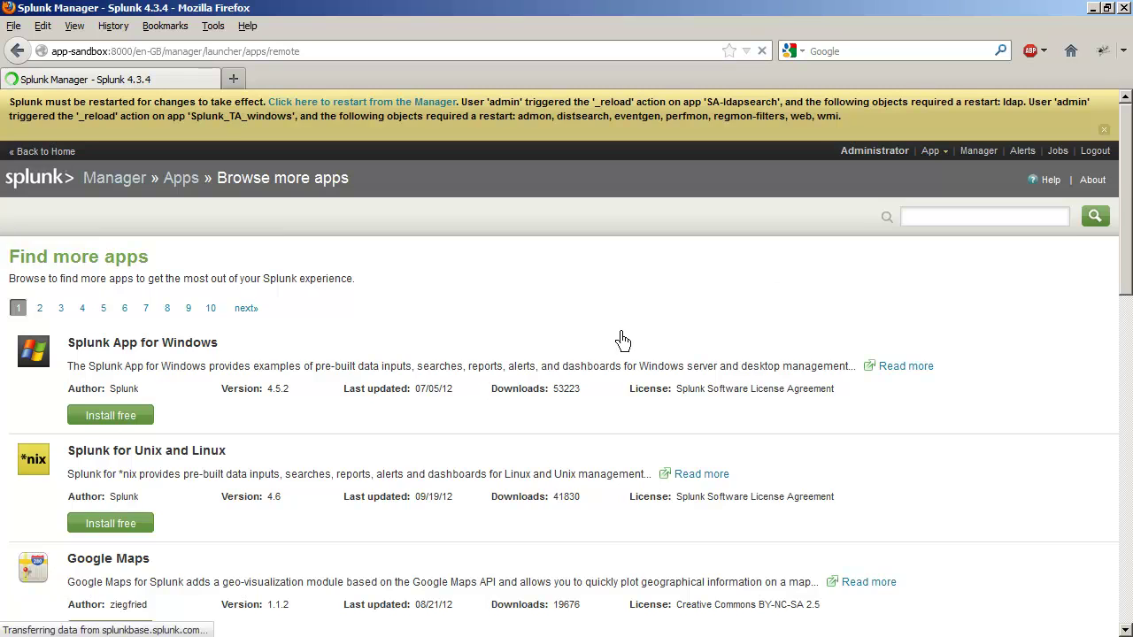
Step: Install the Sideview Utils app
scroll(602, 346, "down", 4)
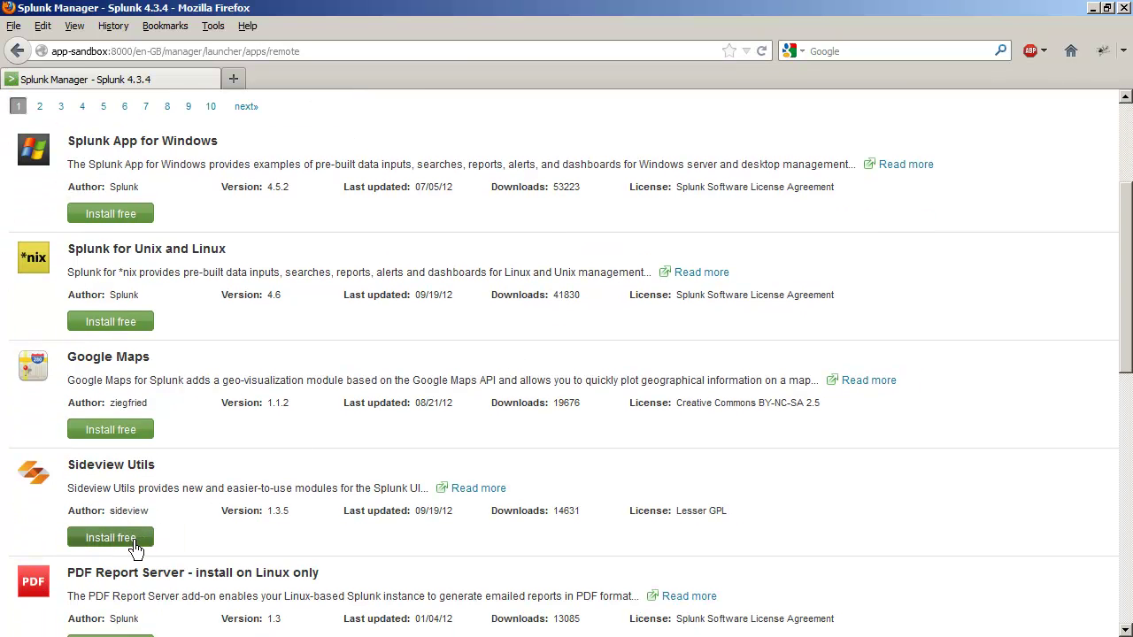
left_click(133, 542)
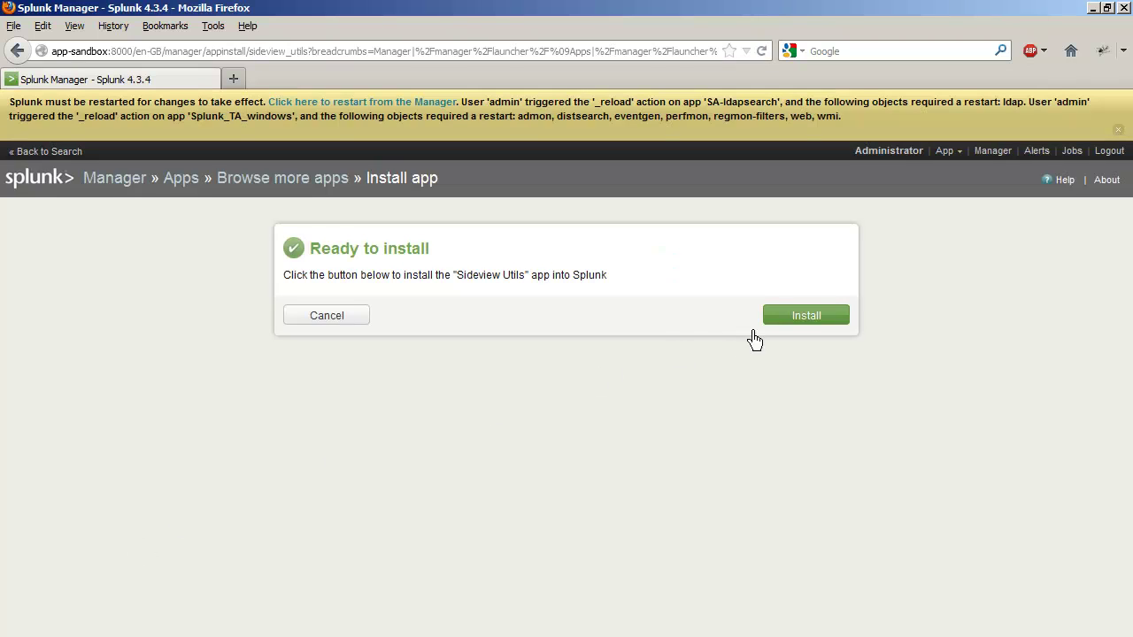
left_click(804, 322)
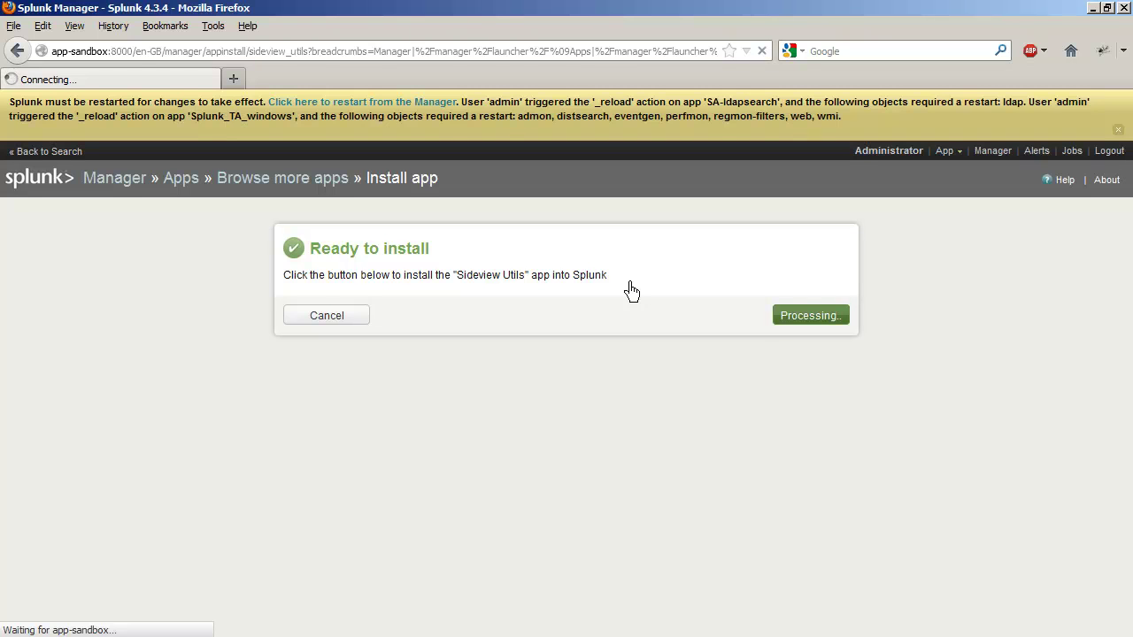
Step: Restart Splunk, sign back in, and switch the browser to full screen
left_click(802, 339)
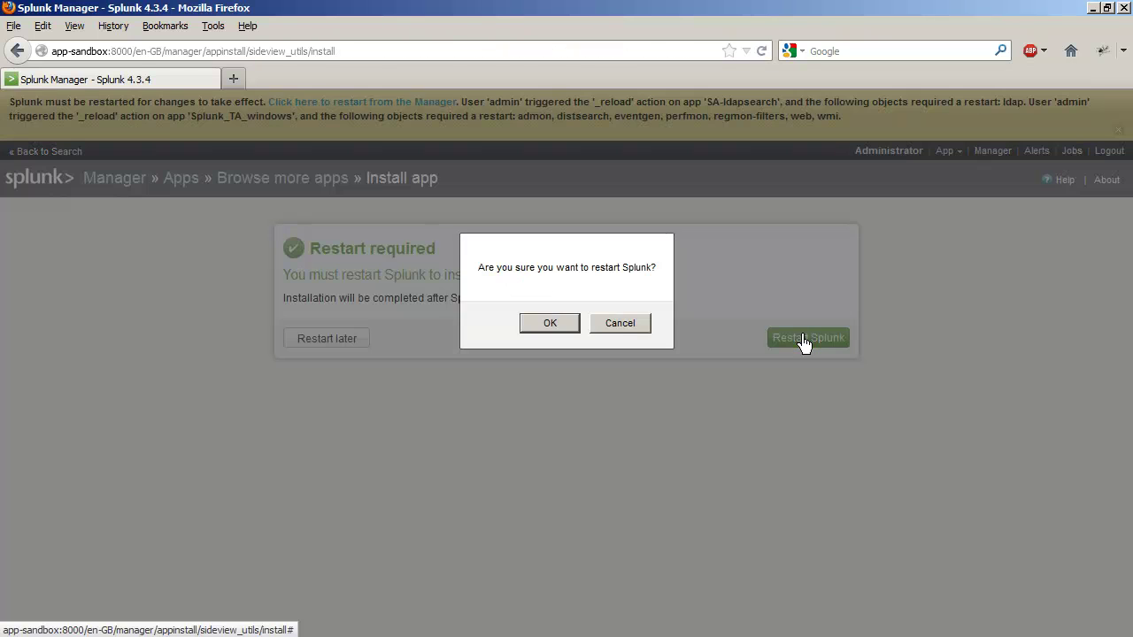
left_click(576, 326)
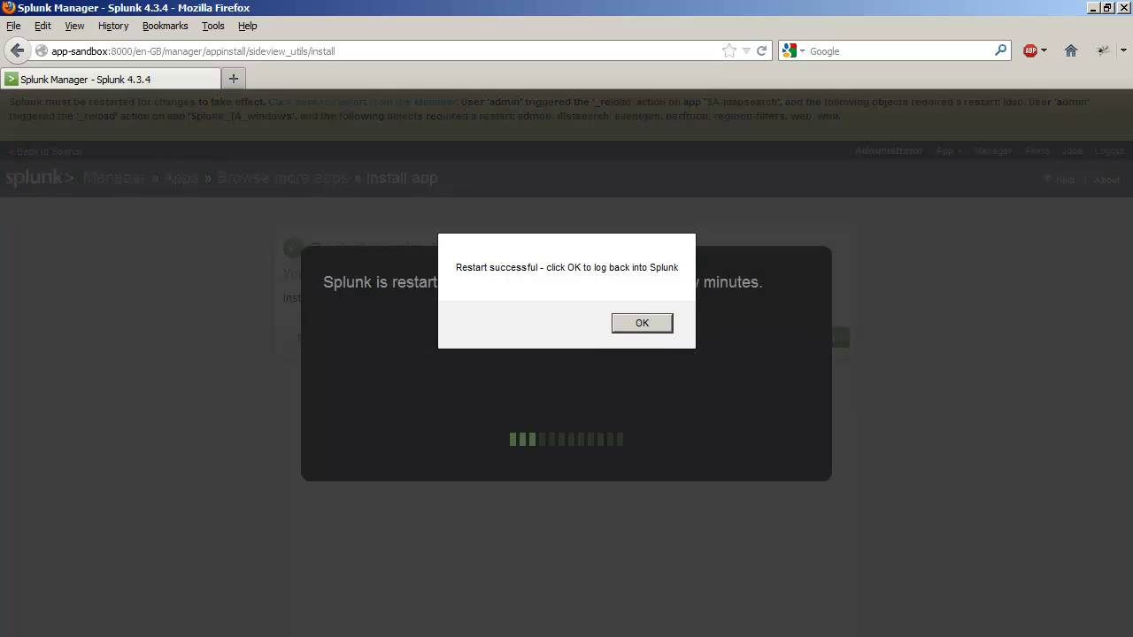
left_click(643, 323)
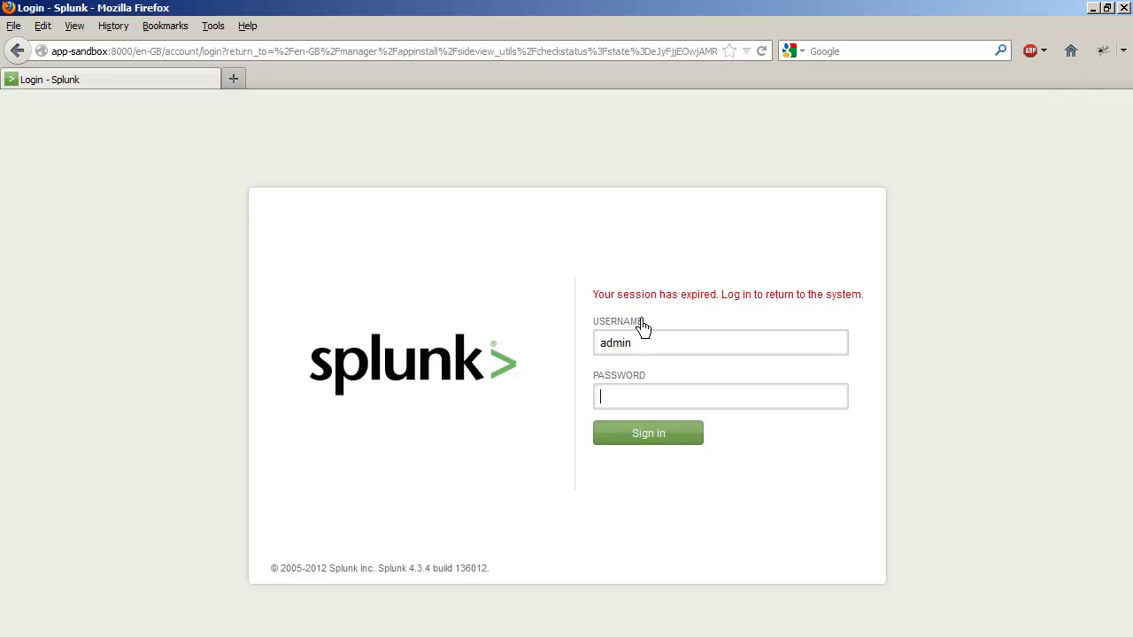
type("k")
key("Return")
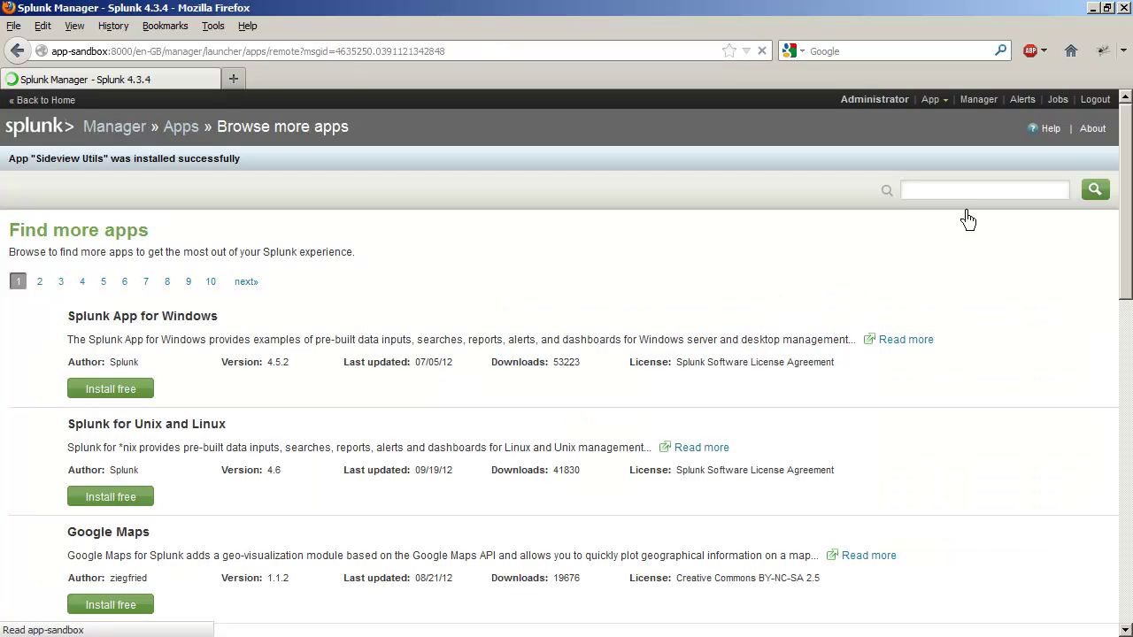
key("F11")
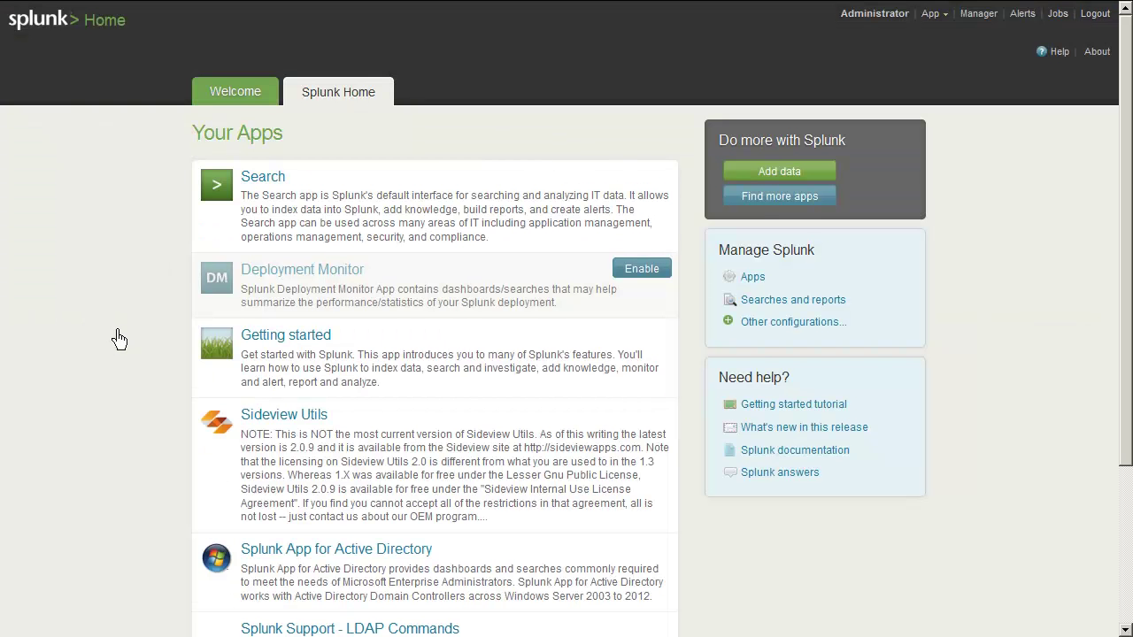
Step: View the Active Directory app's Operations topology report, then go back to the app home
scroll(119, 339, "down", 5)
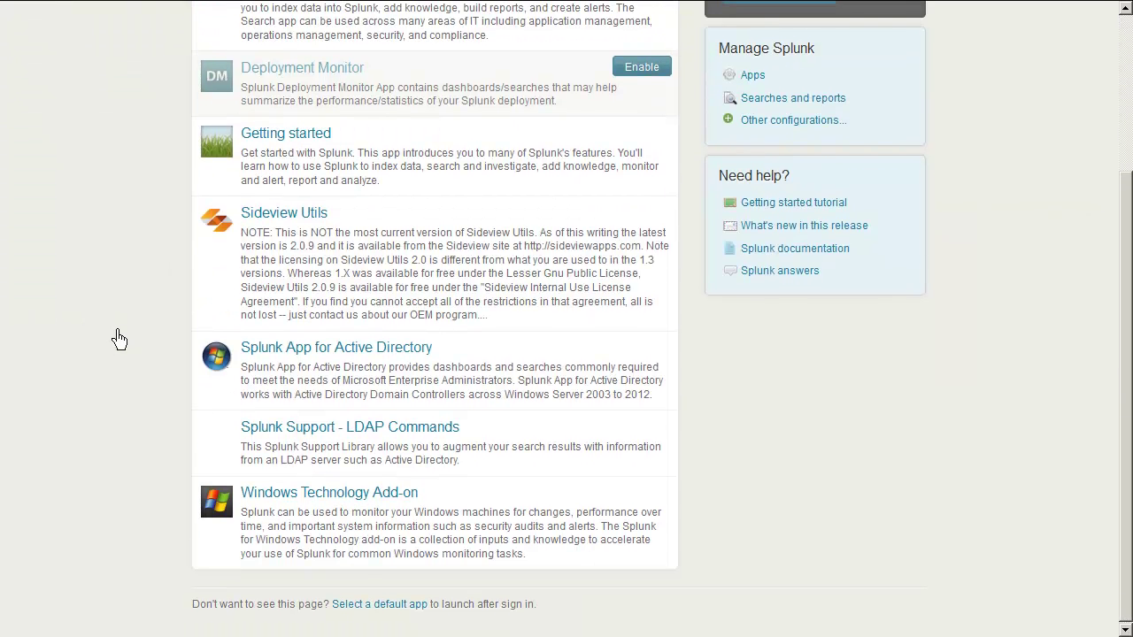
scroll(119, 339, "up", 5)
scroll(114, 337, "down", 5)
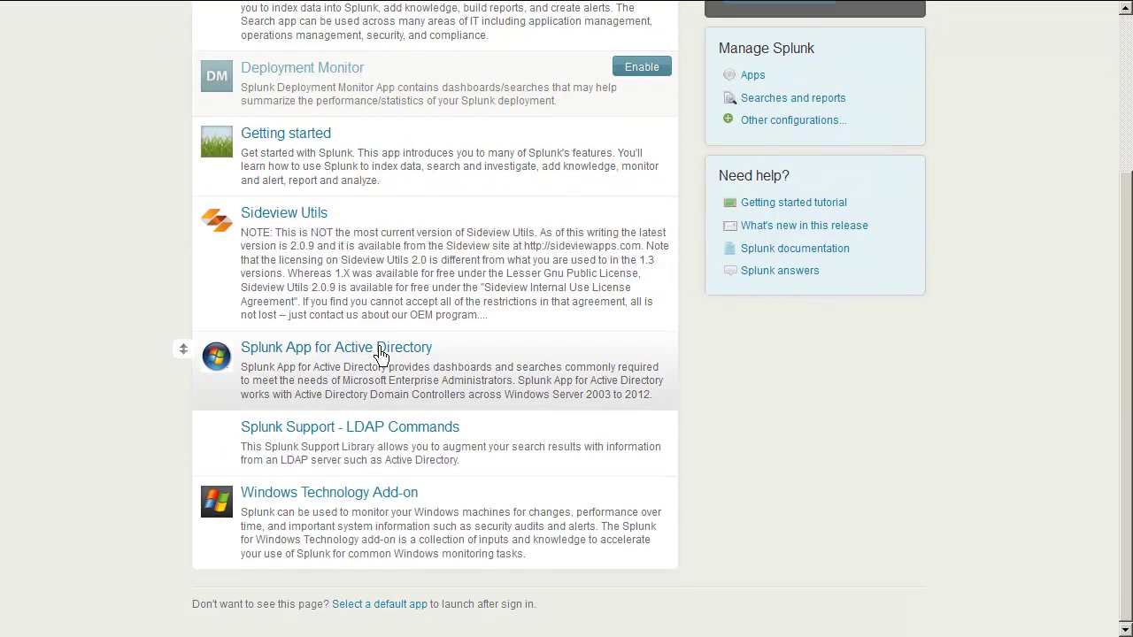
left_click(379, 354)
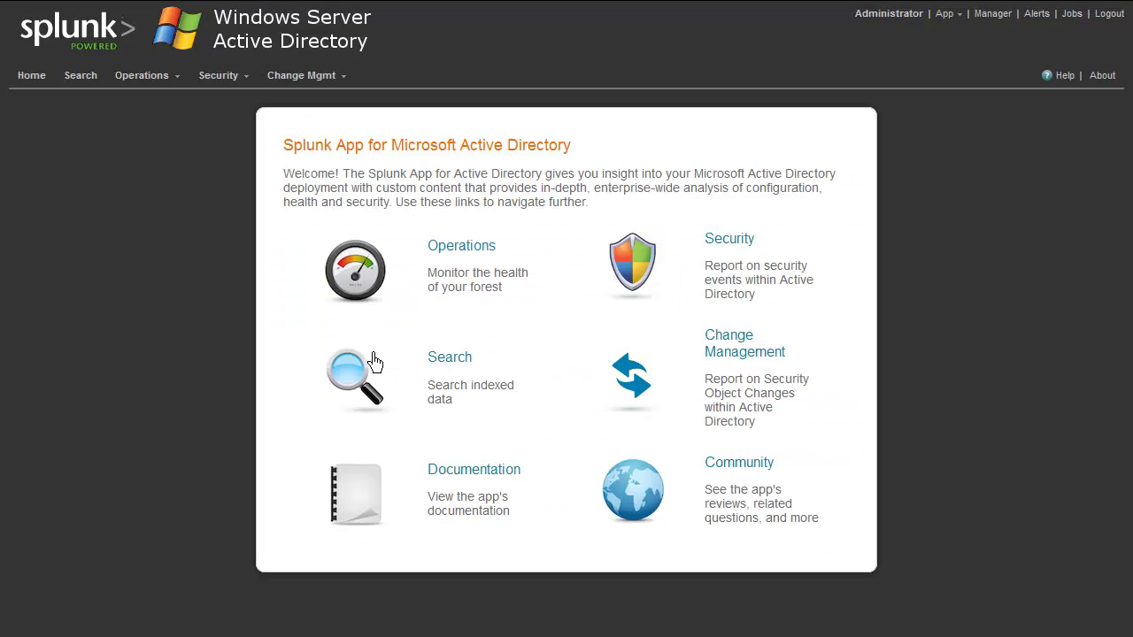
left_click(462, 257)
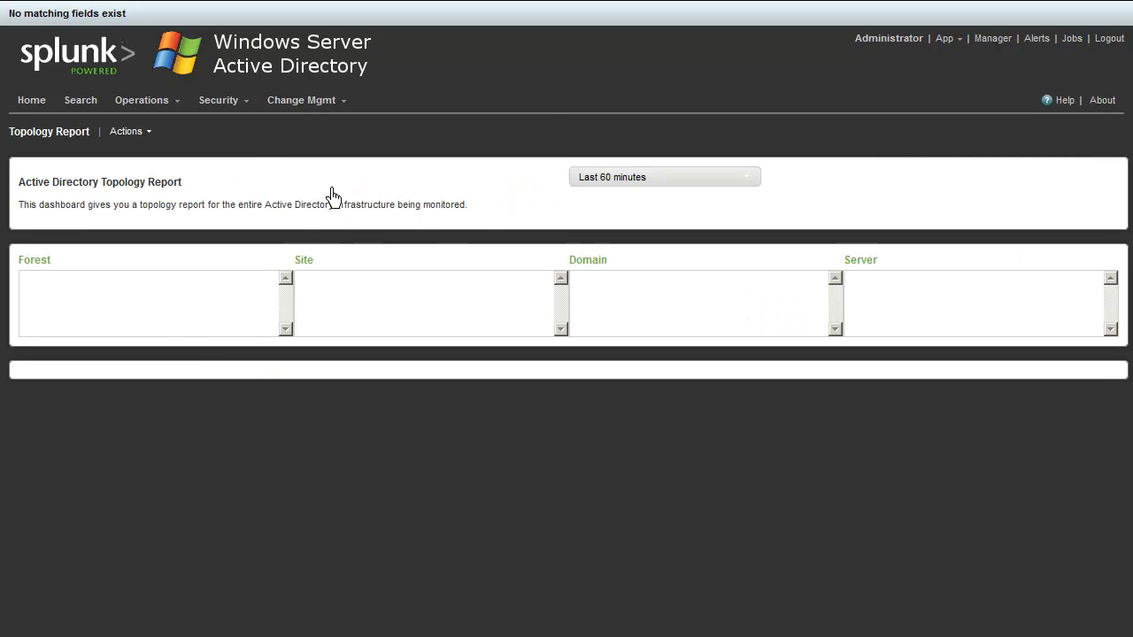
right_click(538, 68)
left_click(591, 82)
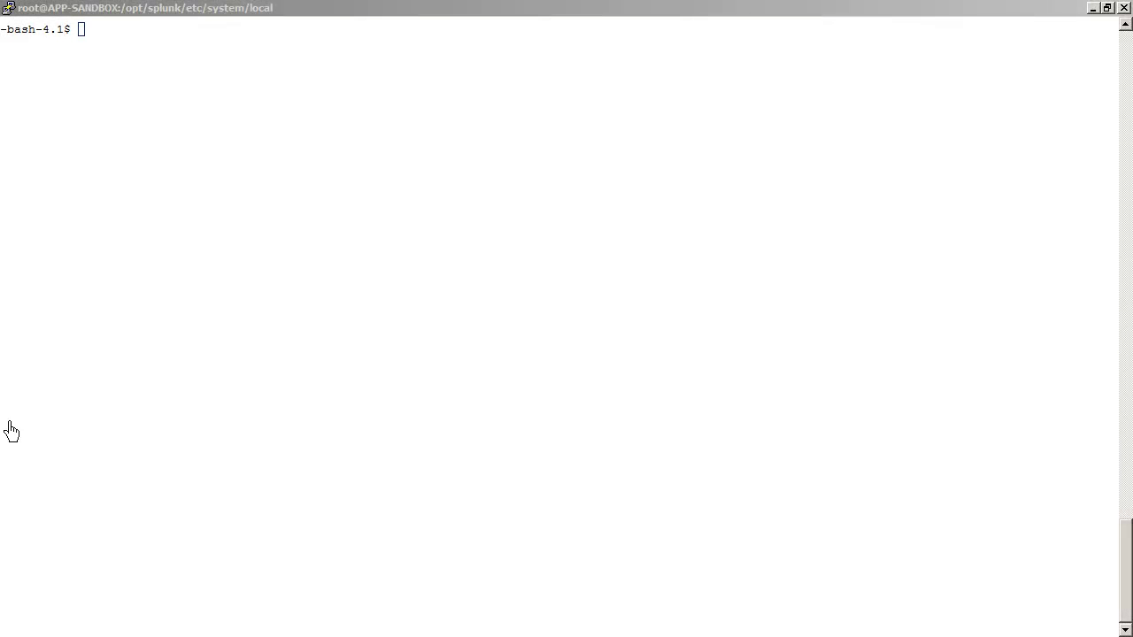
Step: Change to $SPLUNK_HOME/etc/system/local, list its files, and open serverclass.conf in vi
left_click(286, 440)
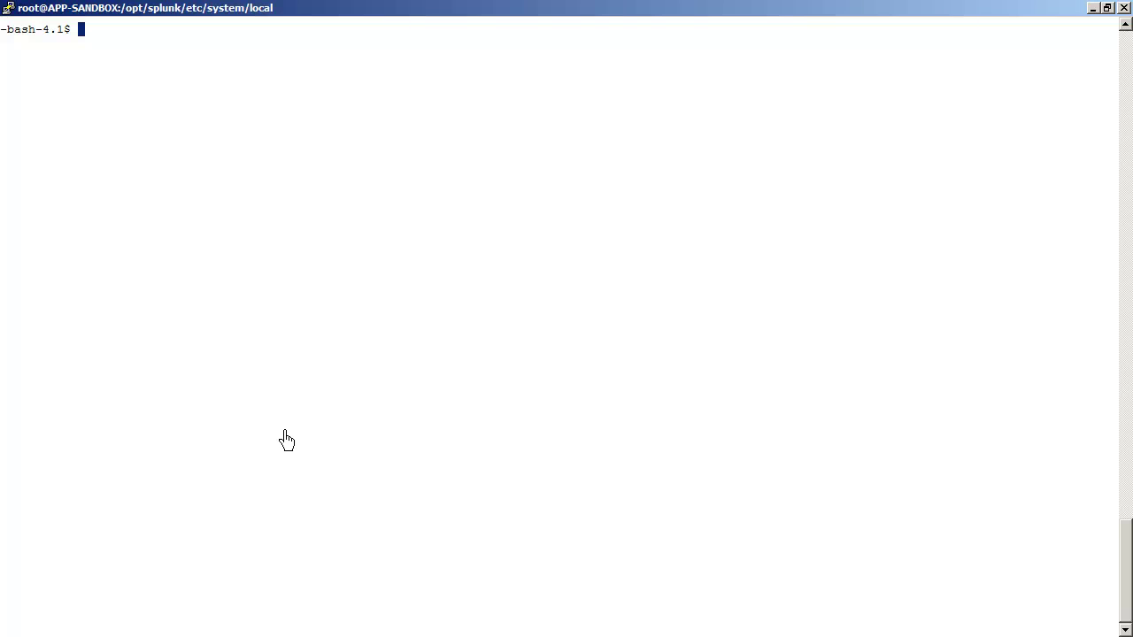
type("cd $SPLUNK_HOME")
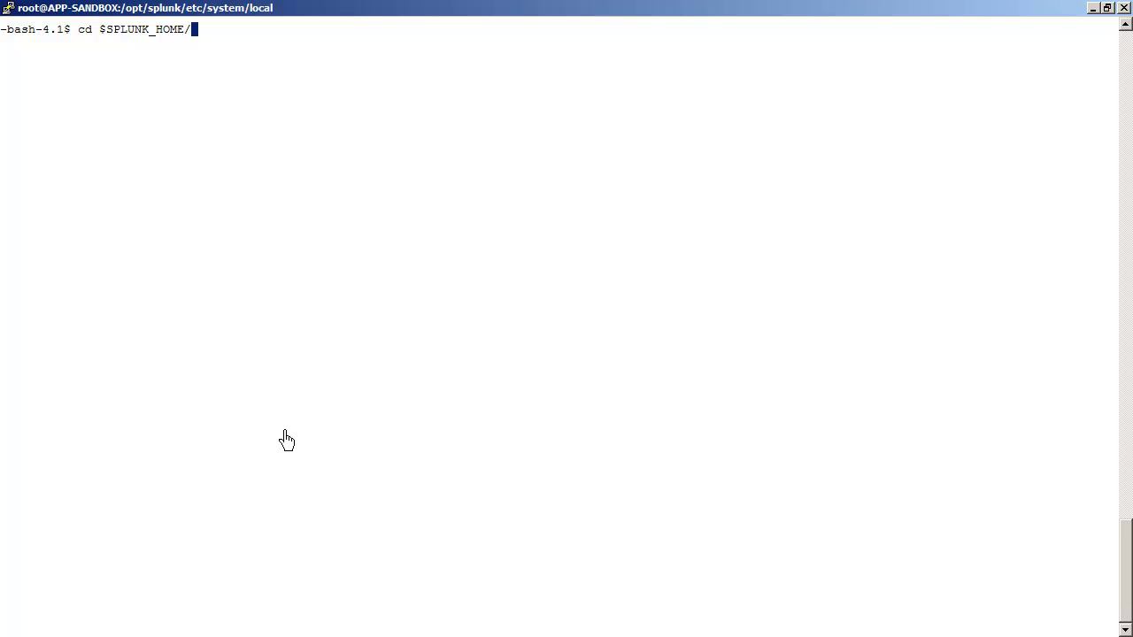
type("/etc/sy")
key("Tab")
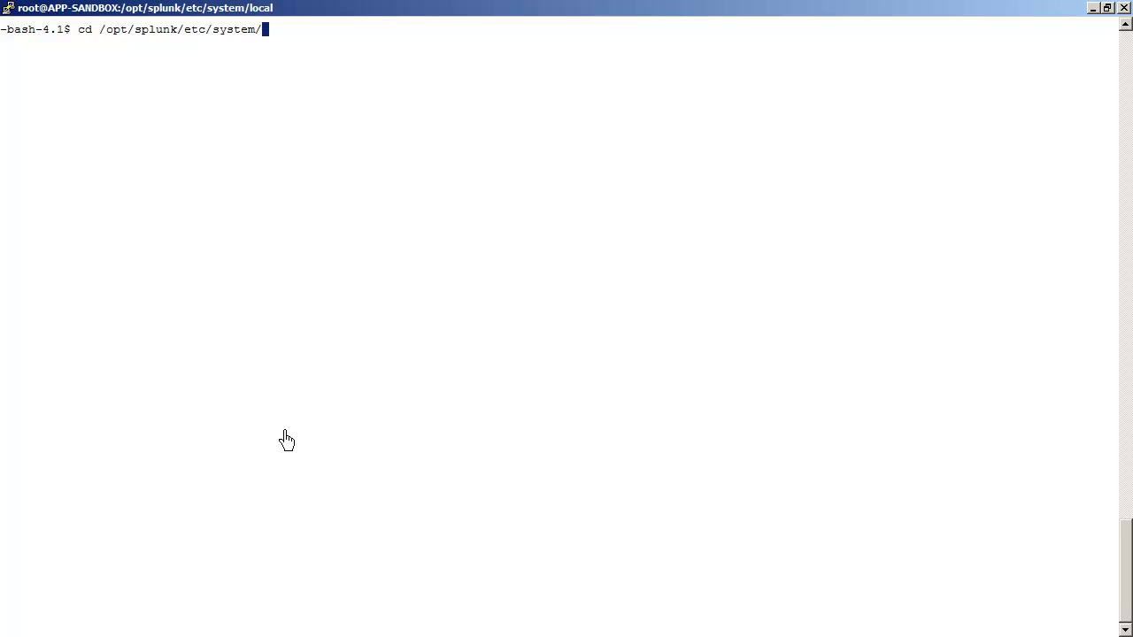
type("loc")
key("Tab")
key("Return")
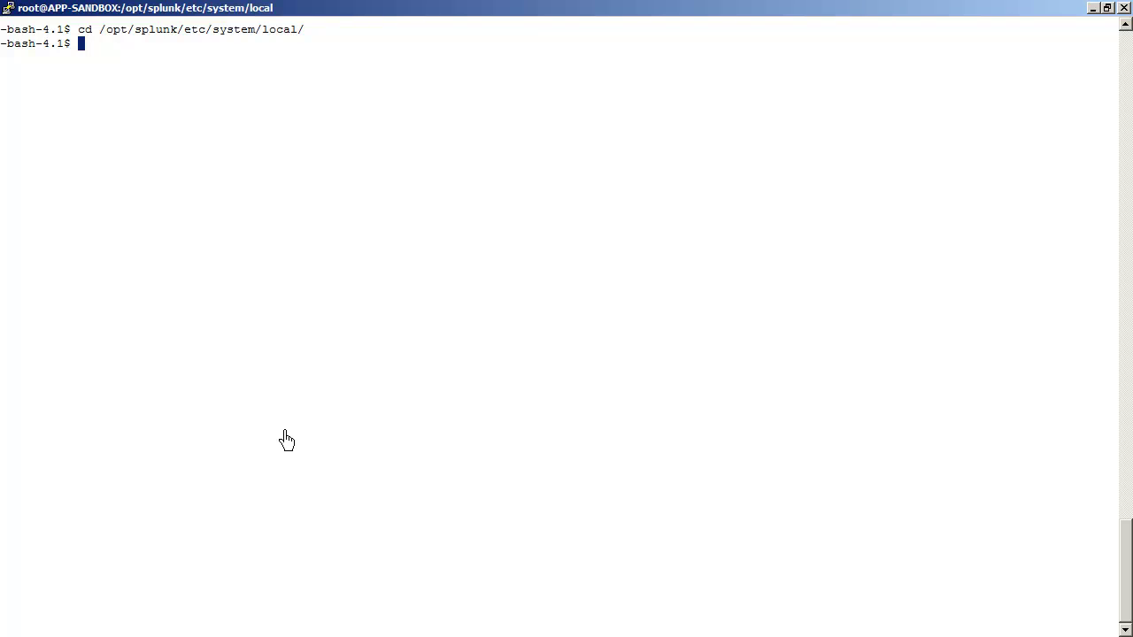
type("ls -l")
key("Return")
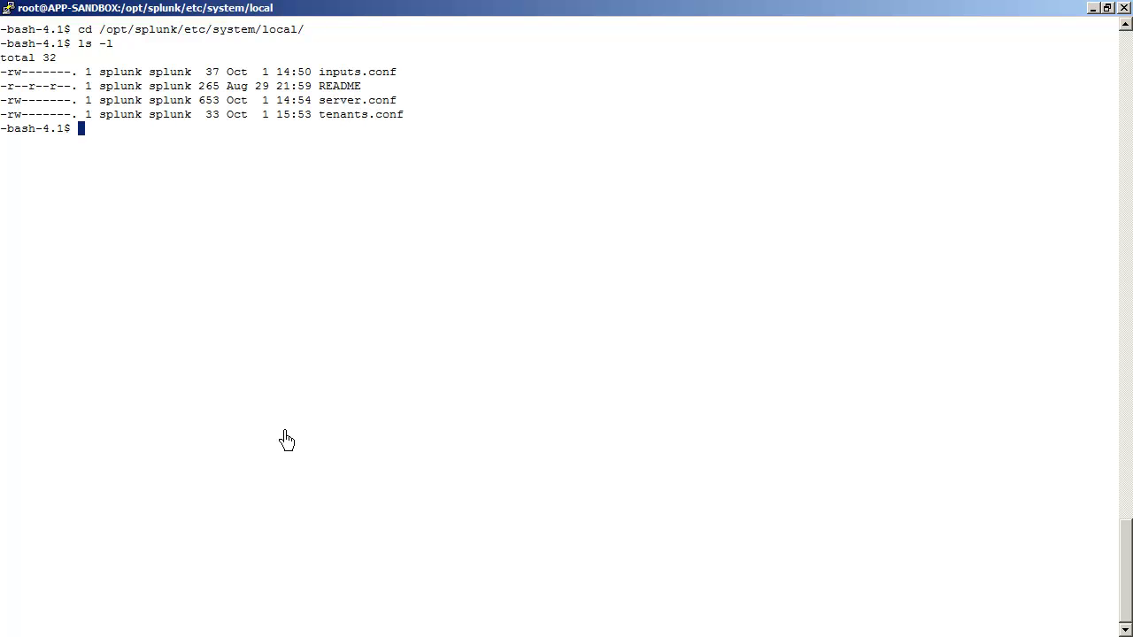
type("vi serverclass.conf")
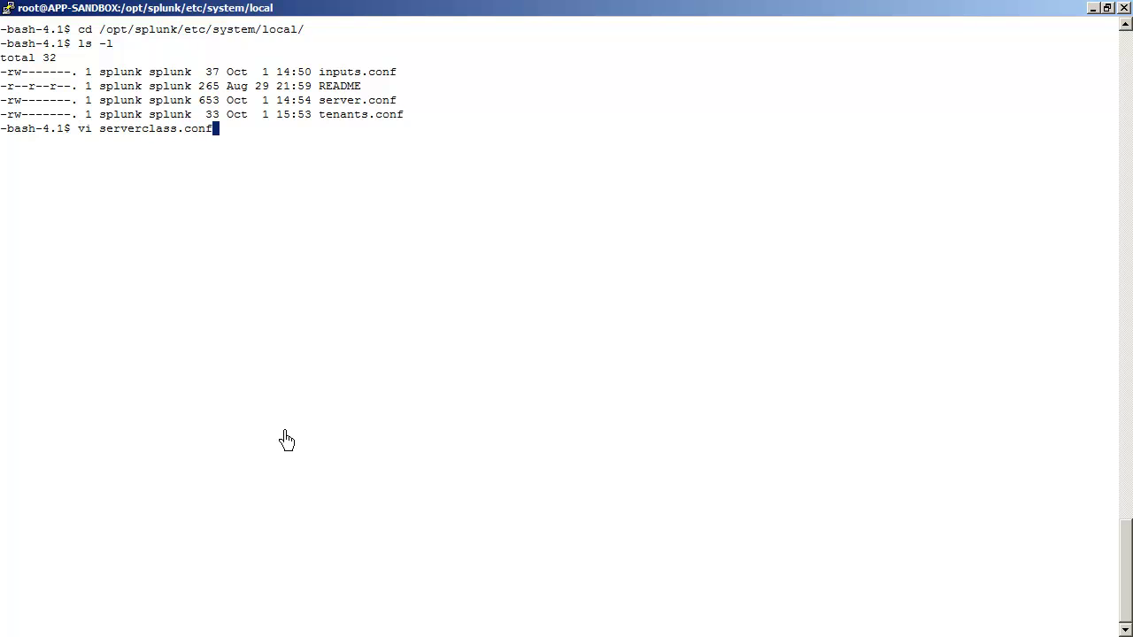
key("Return")
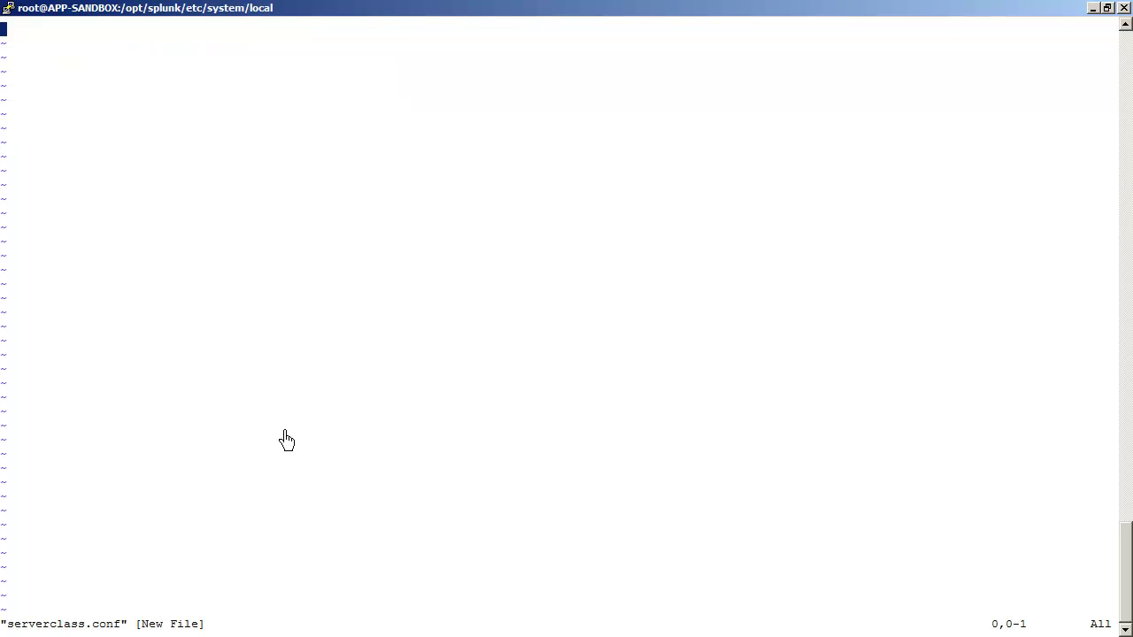
Step: In vi insert mode, add a [global] stanza with whitelist.0 = *
type("i[g")
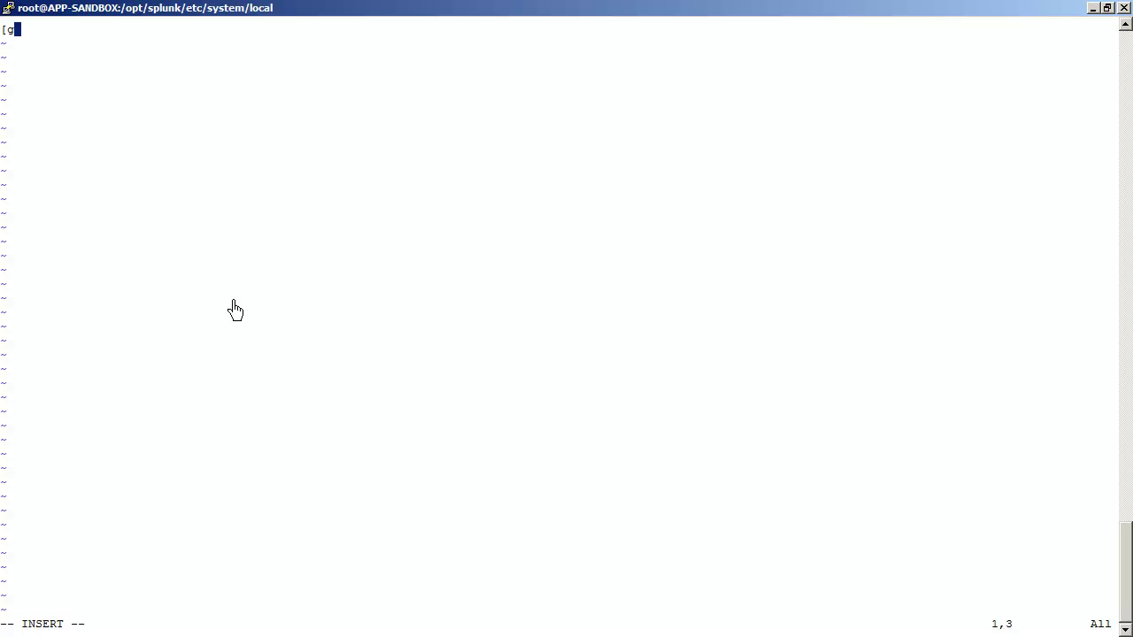
type("lobal]")
key("Return")
type("white")
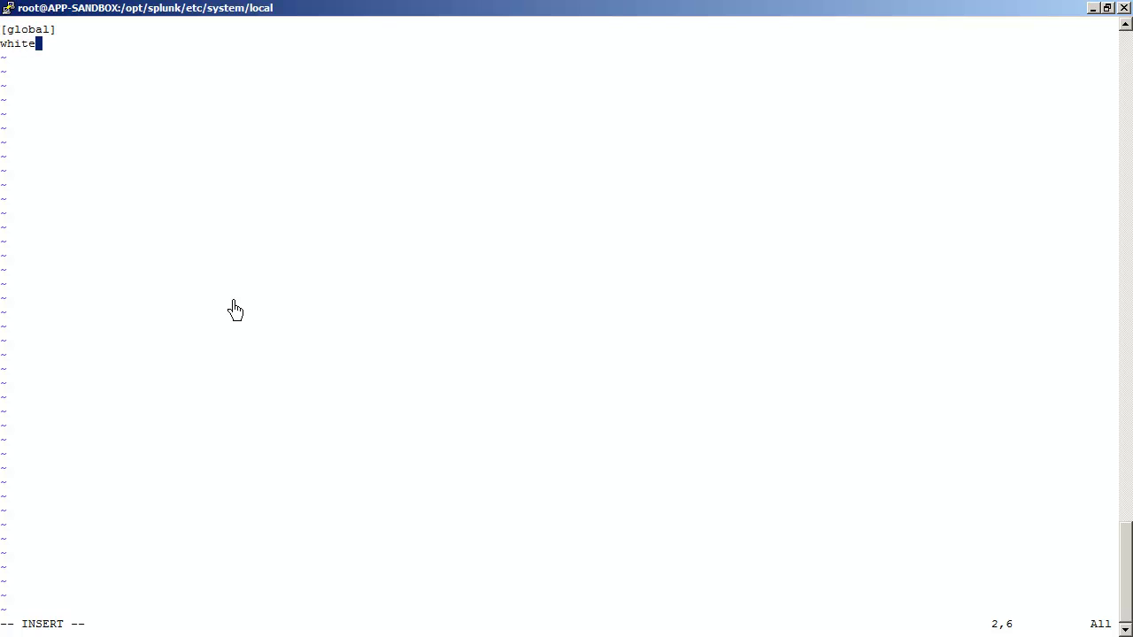
type("list.0 = *")
key("Return")
key("Return")
Step: Add [serverClass:ADservers] with filterType = whitelist, repositoryLocation $SPLUNK_HOME/etc/deployment-apps and whitelist.0 = *
type("[serverC")
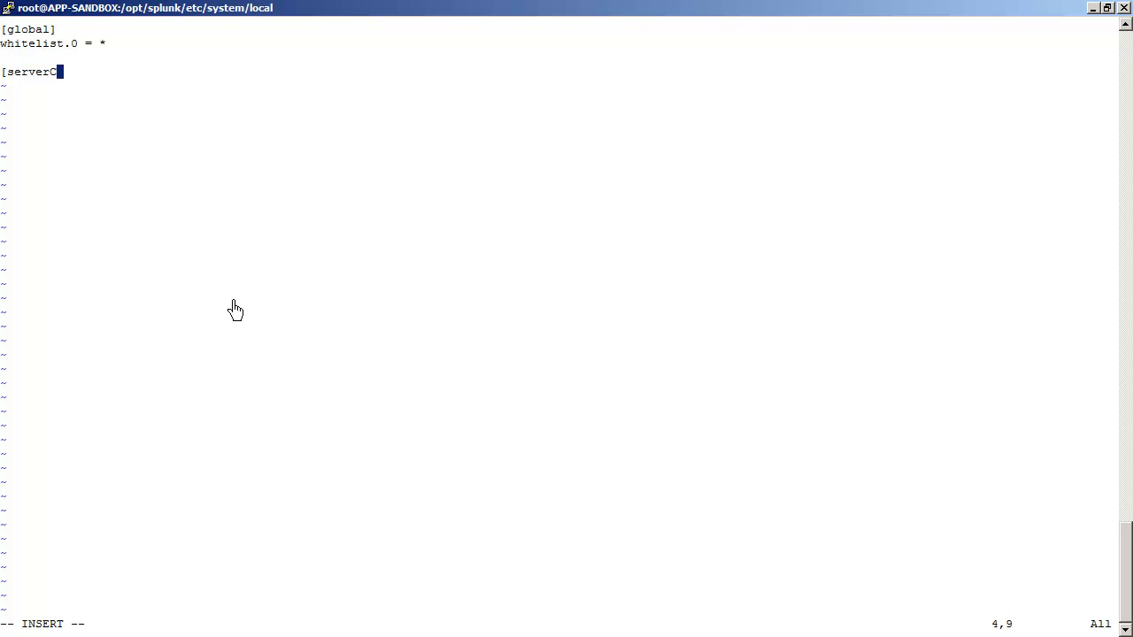
type("lass:ADservers")
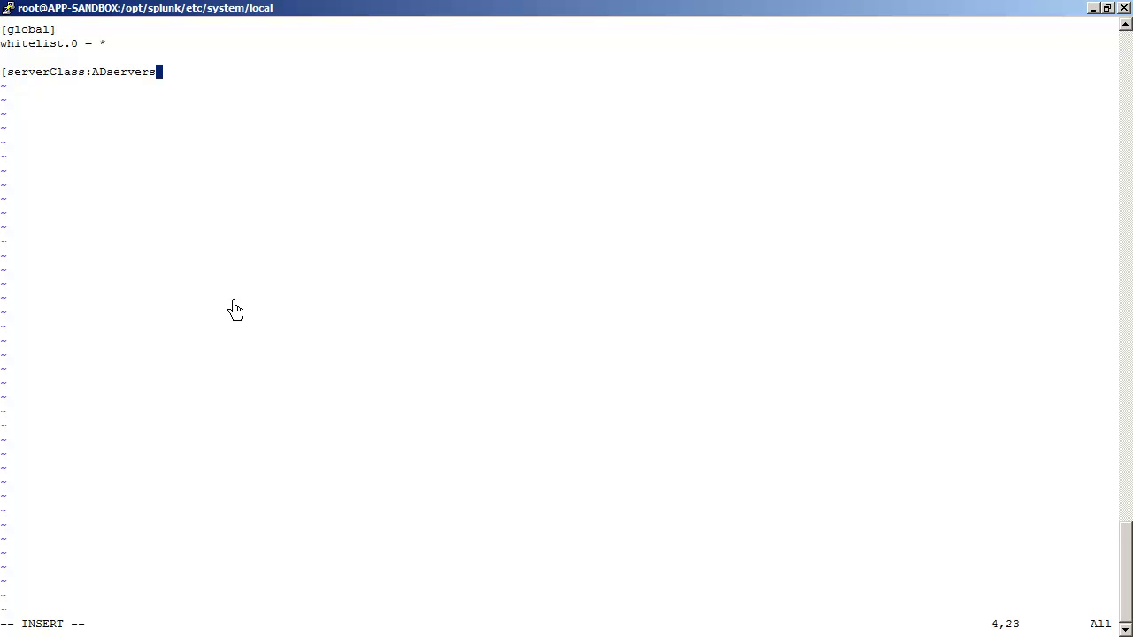
type("]")
key("Return")
type("filterType =")
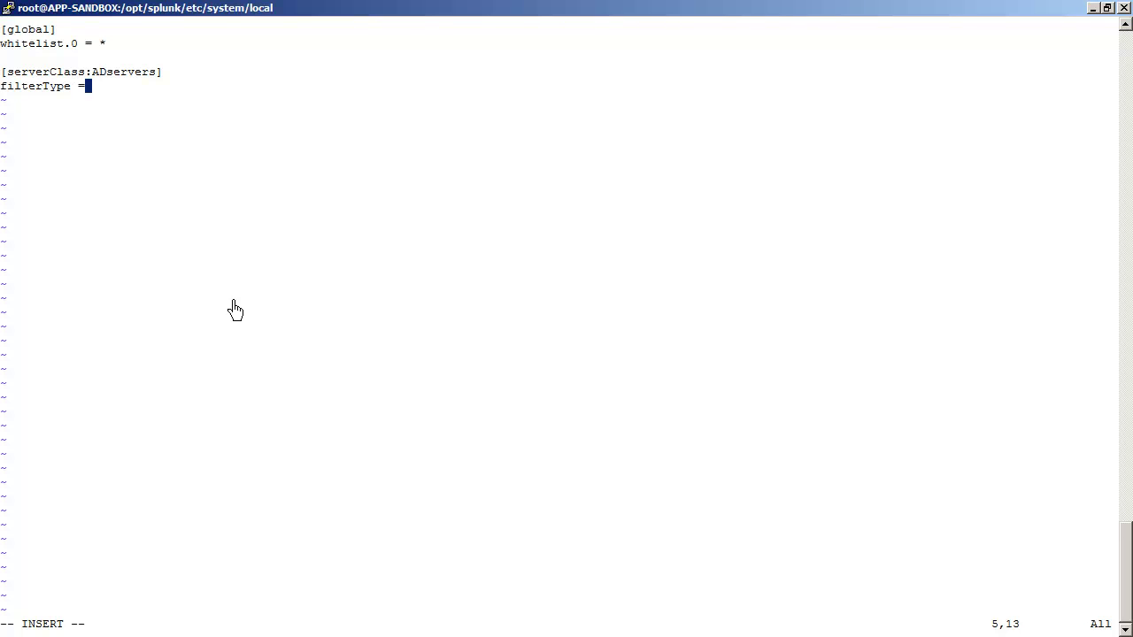
type(" whitelist")
key("Return")
type("reposit")
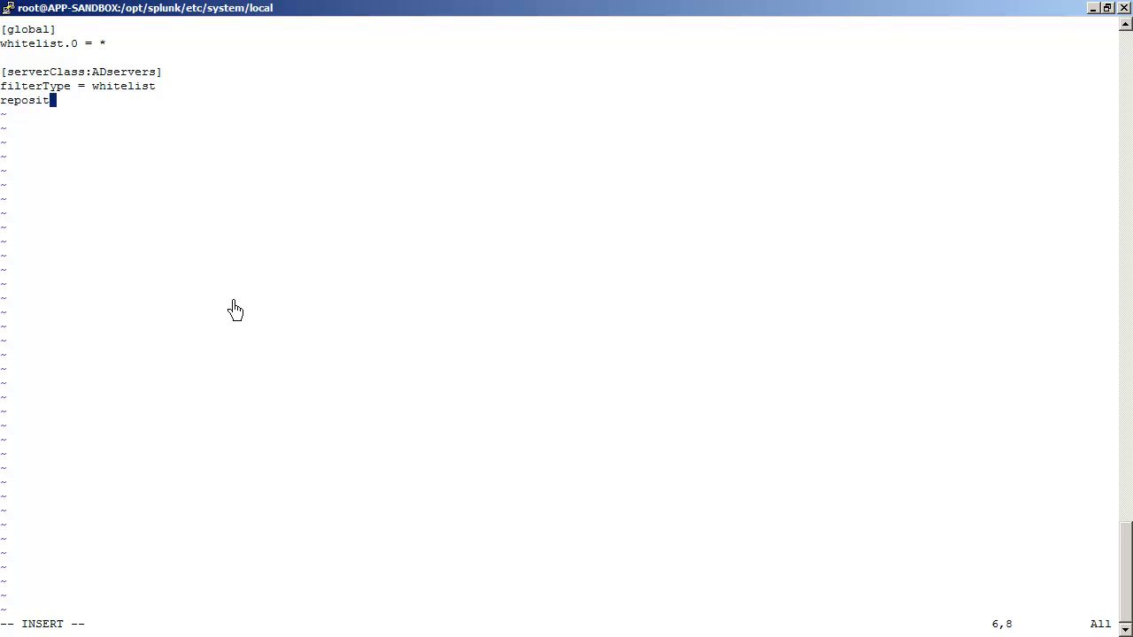
type("oryLocation")
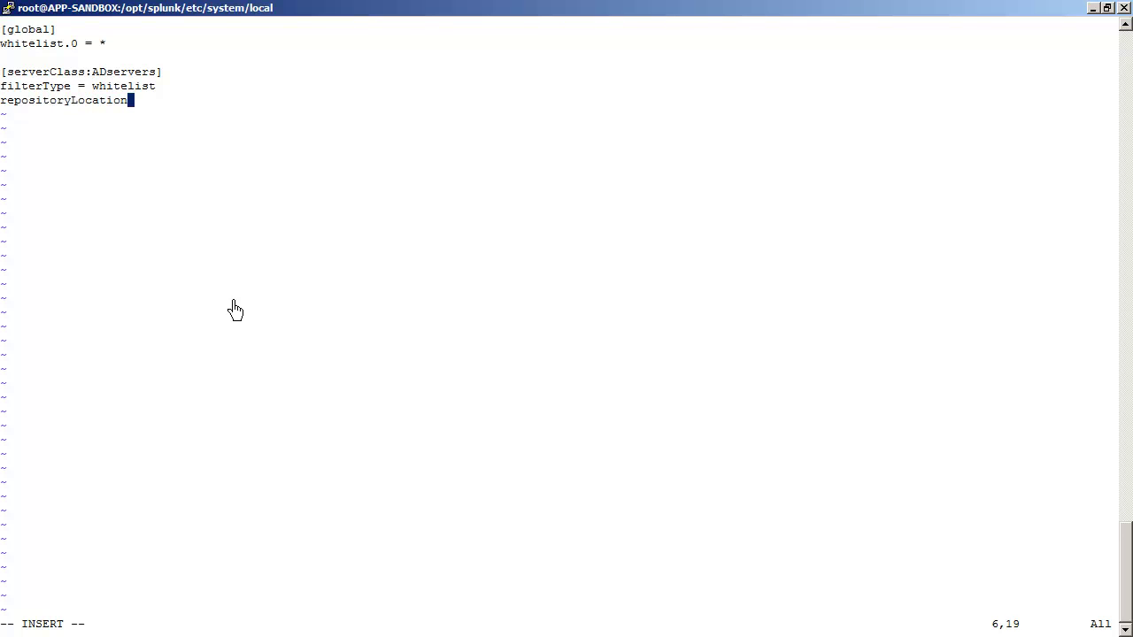
type(" = $SPLUNK_HOME")
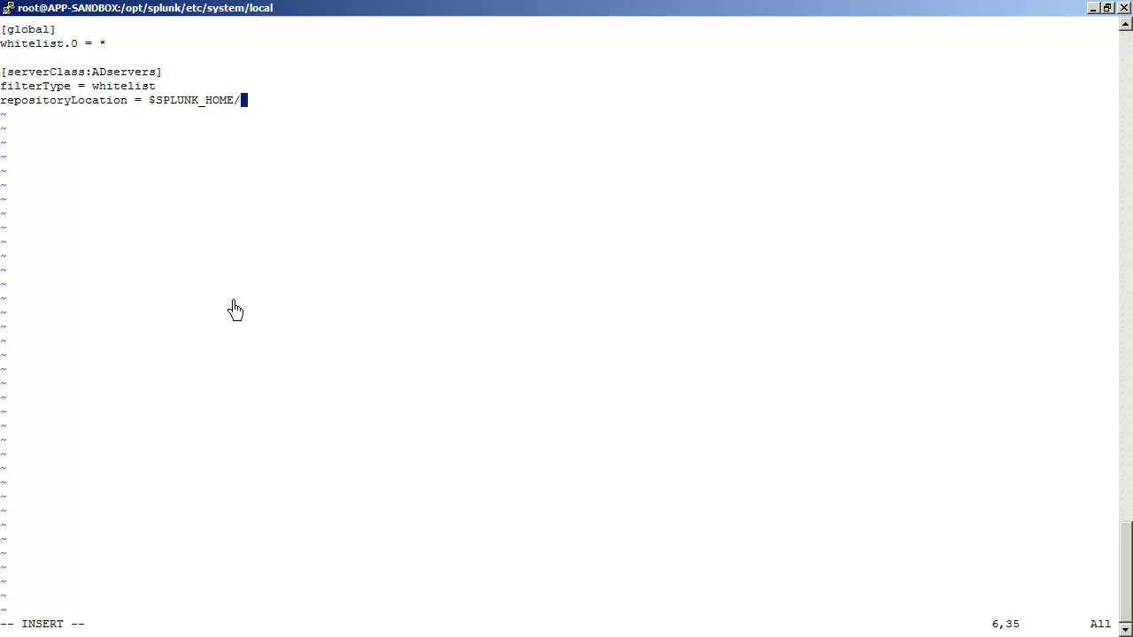
type("/etc/deployment-apps ")
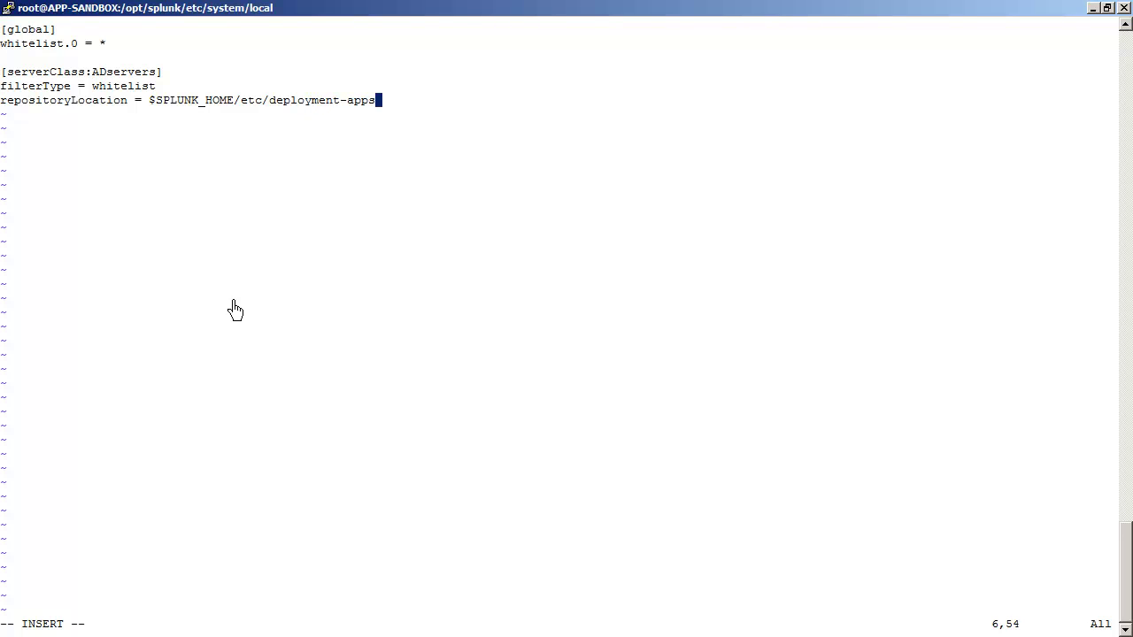
type("whitelist.")
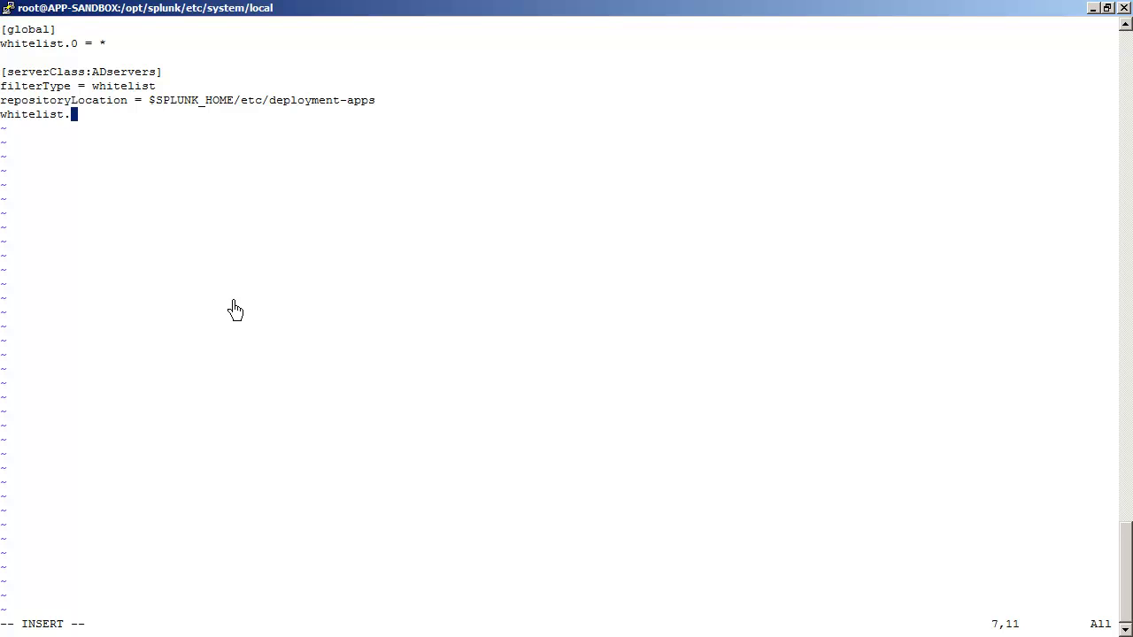
type("0 = *")
key("Return")
Step: Add [serverClass:ADservers:app:TA-DomainController-NT6] with stateOnClient = enabled and restartSplunkd = true
type("[serverClass")
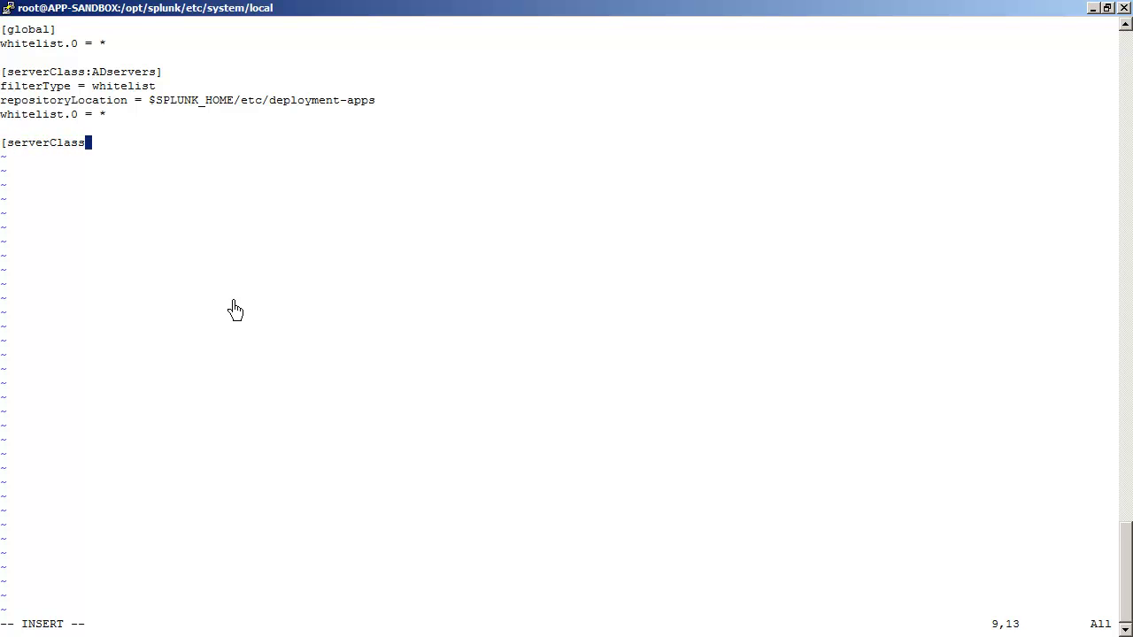
type(":ADservers:app")
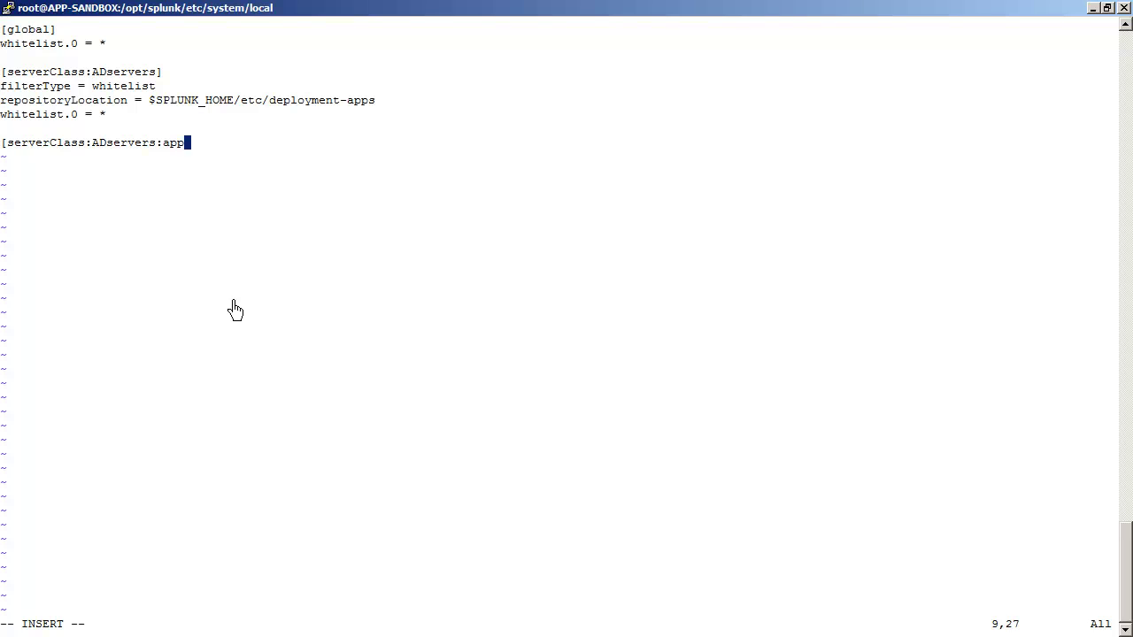
type(":TA-DomainControlle")
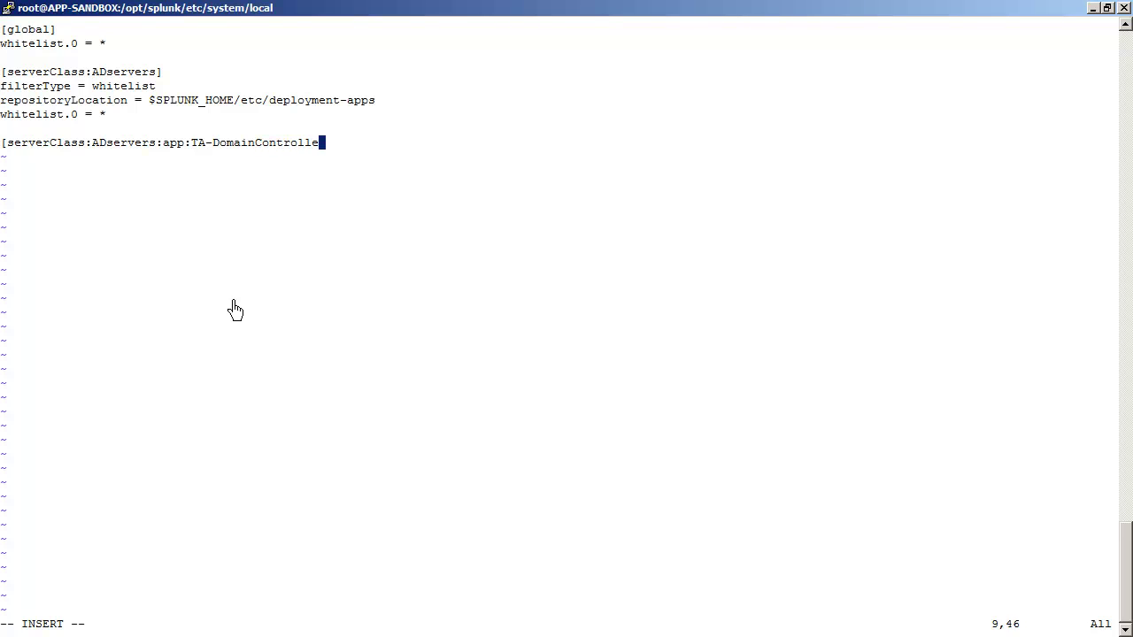
type("r-NT6]")
key("Return")
type("state")
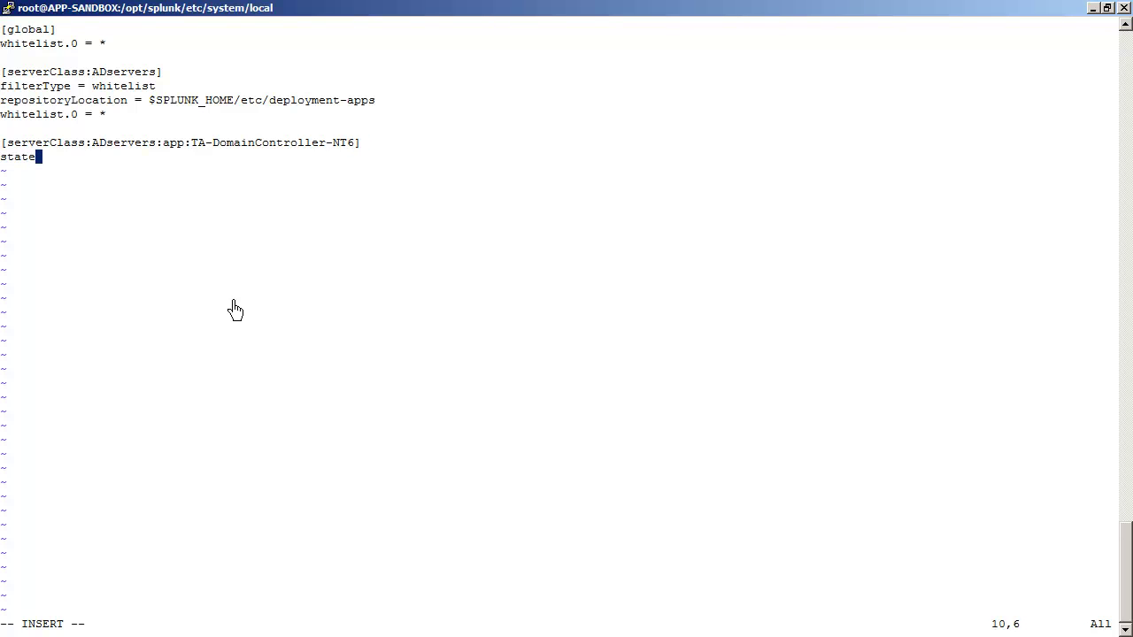
type("OnClient = enabled")
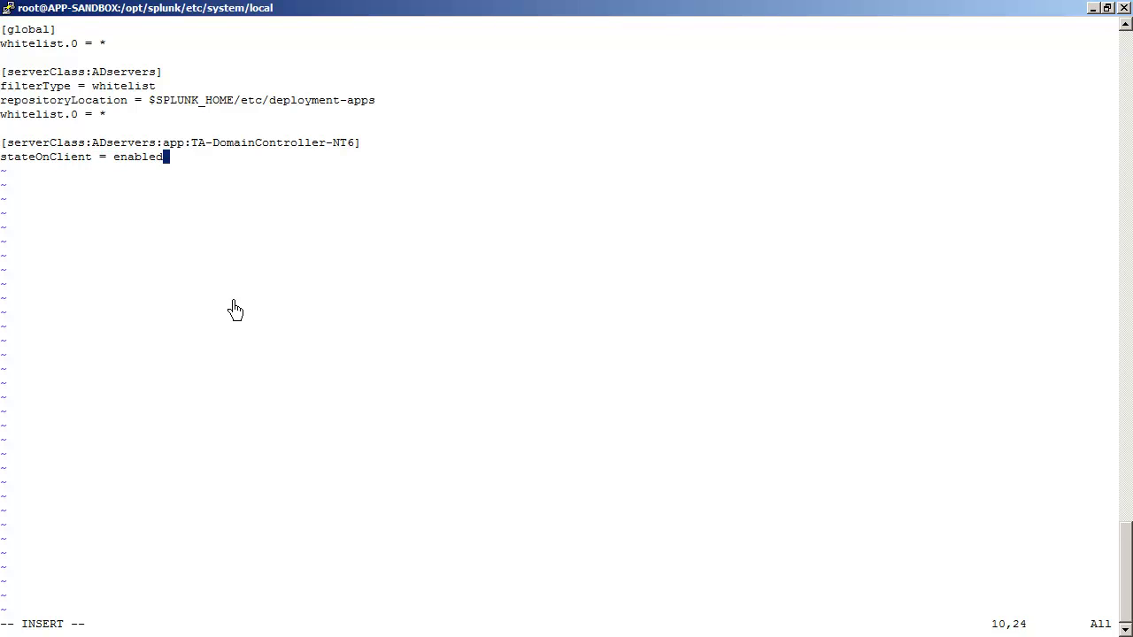
key("Return")
type("restartSpl")
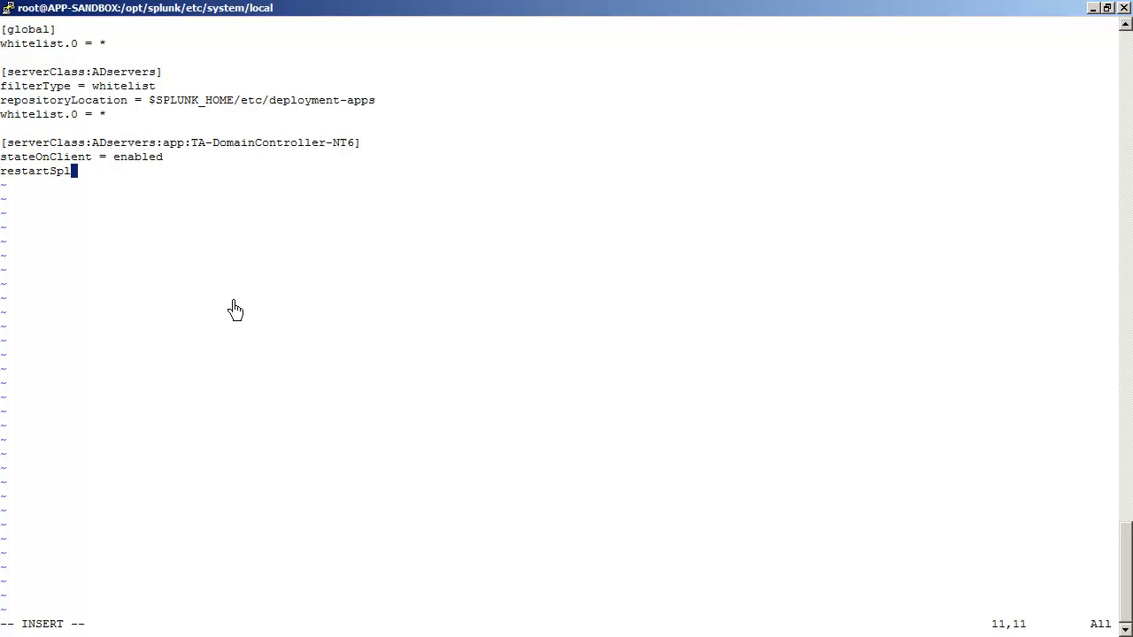
type("unkd = true")
key("Return")
key("Return")
Step: Add [serverClass:ADservers:app:TA-DNSServer-NT6] and paste the stateOnClient and restartSplunkd lines beneath it
type("[s")
type("erverClass")
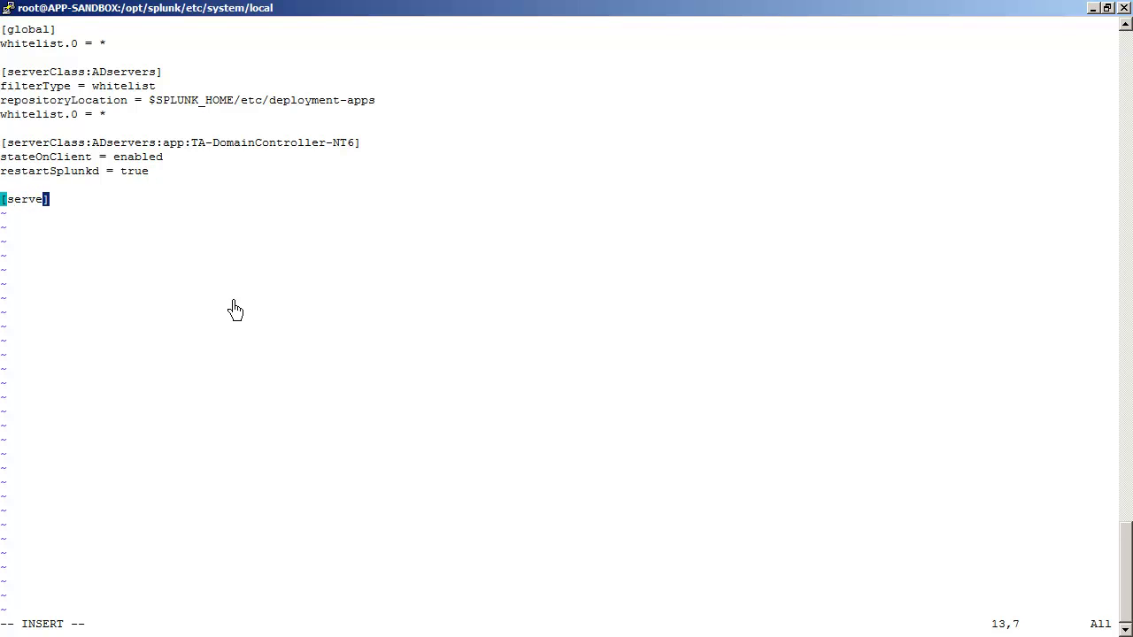
type(":ADservers:")
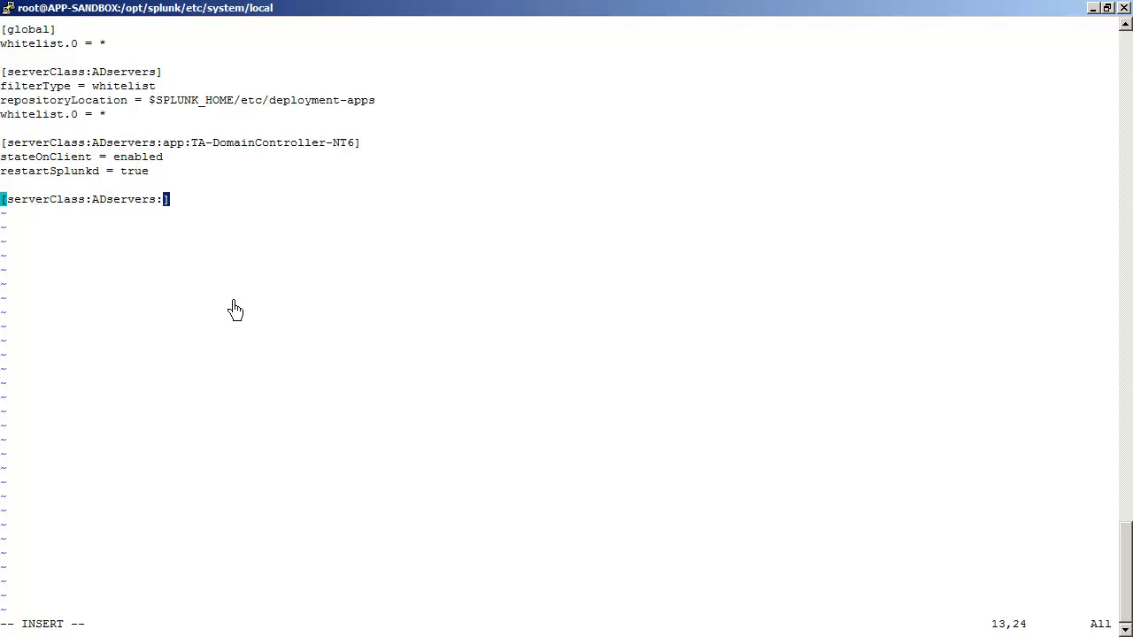
type("app:")
type("TA-DNS")
type("Server")
type("-NT")
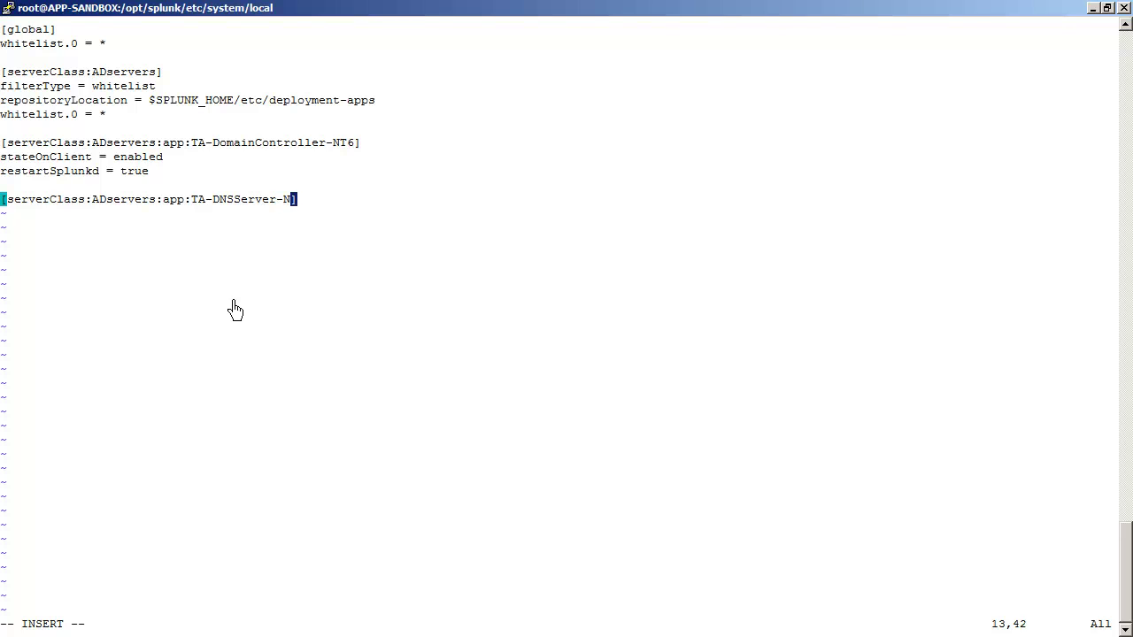
type("6")
key("Right")
key("Return")
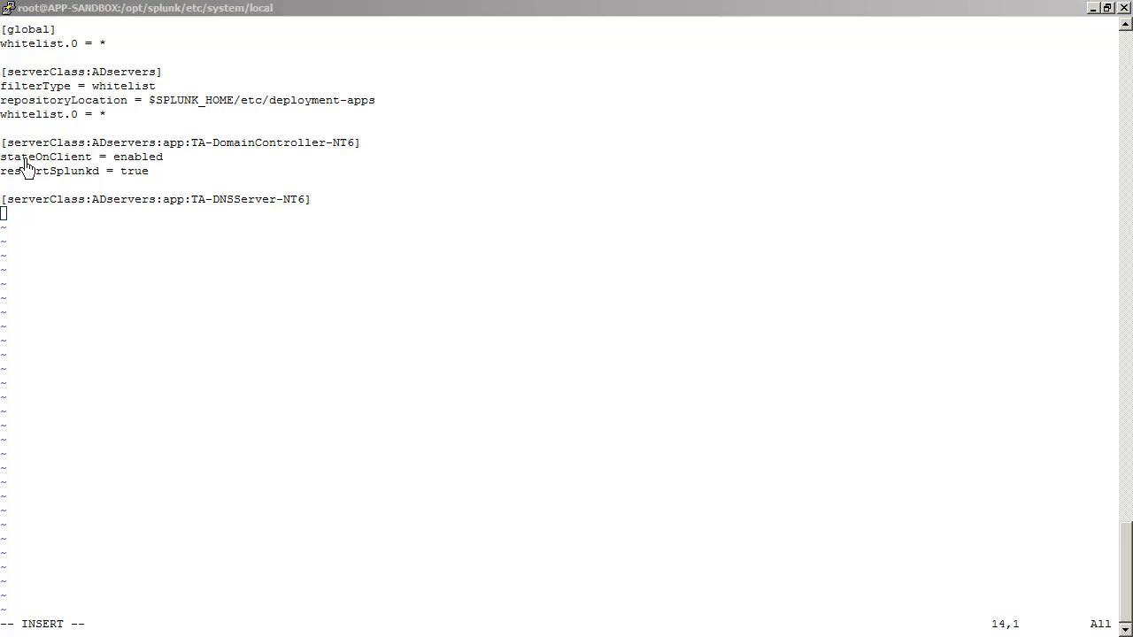
double_click(5, 158)
left_click_drag(5, 162, 161, 171)
right_click(114, 232)
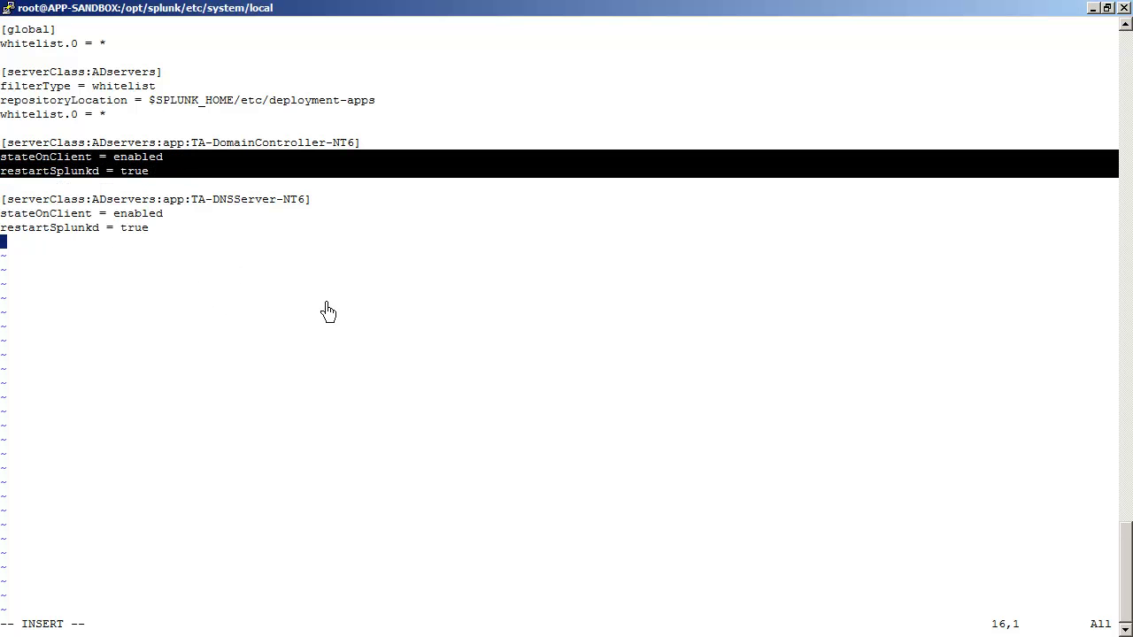
Step: Save serverclass.conf and quit vi with :wq
key("Escape")
type(":wq")
key("Return")
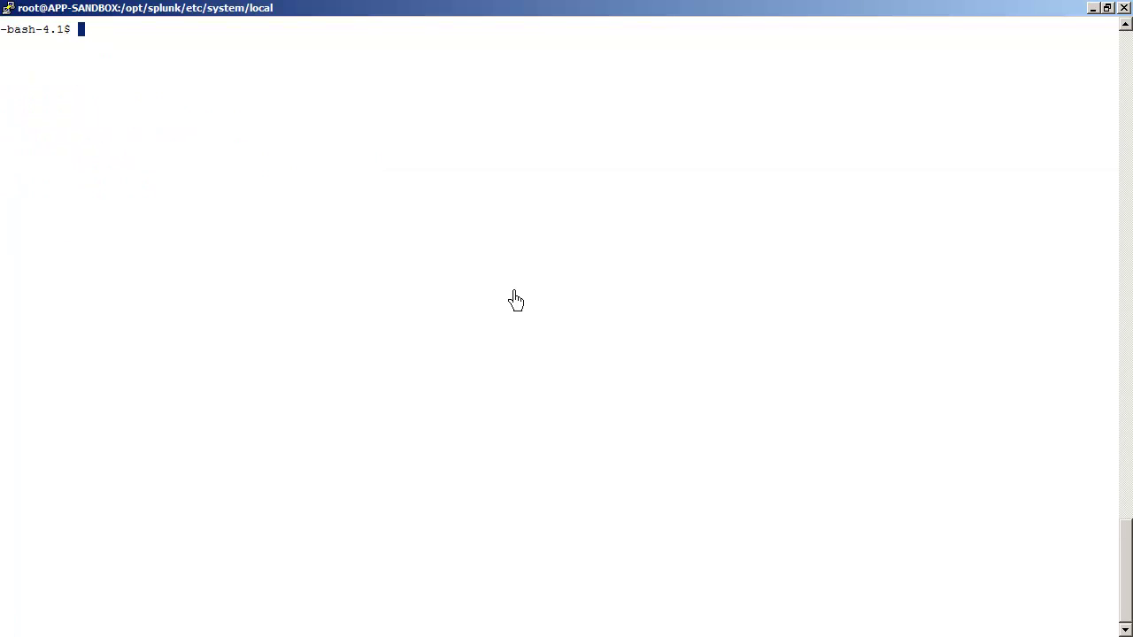
Step: List the folder with ls -l and display serverclass.conf with more
type("ls -l")
key("Return")
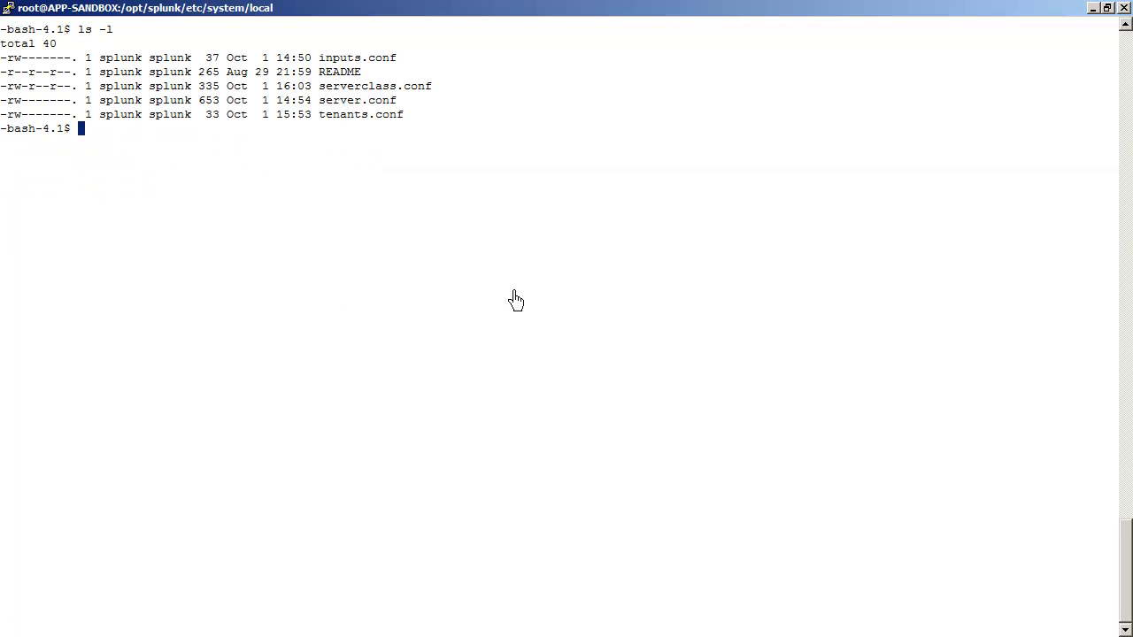
type("more serverc")
key("Tab")
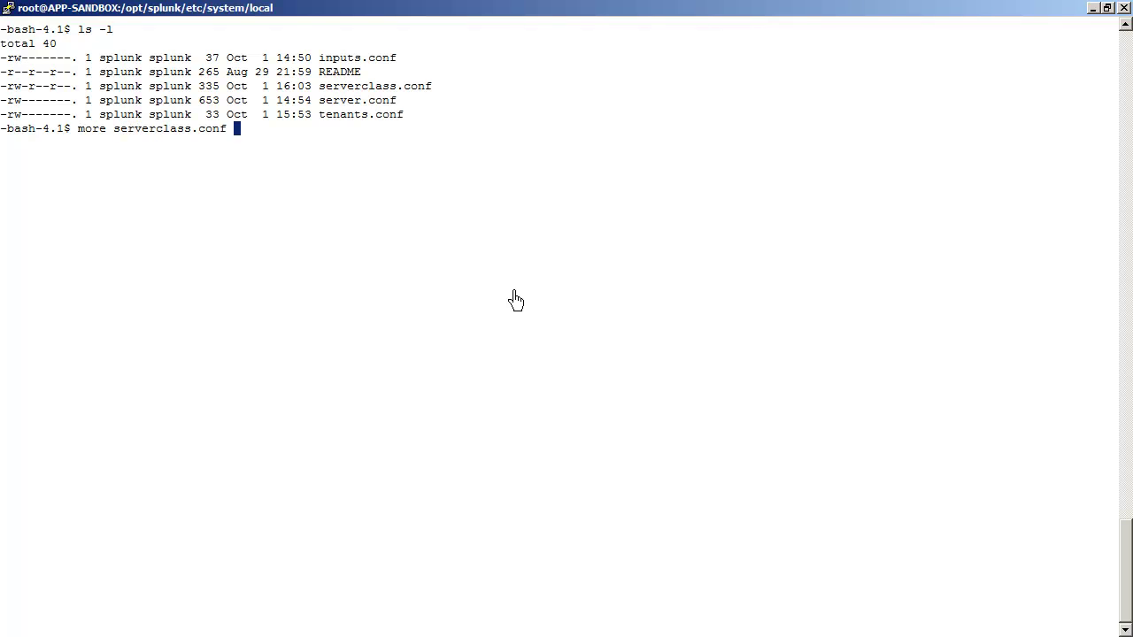
key("Return")
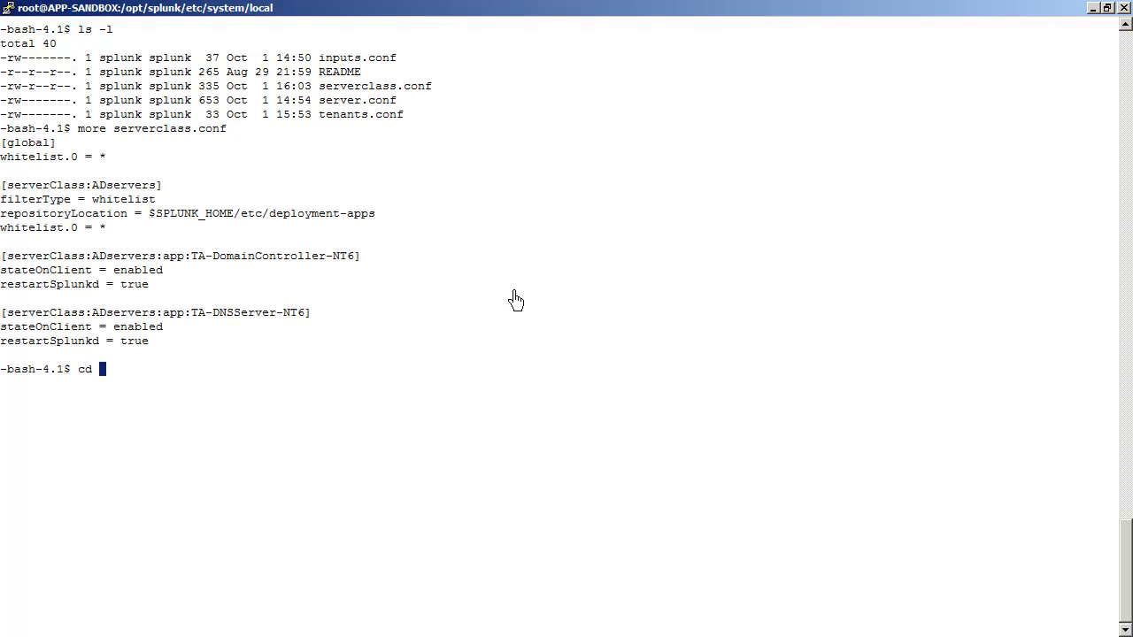
Step: Change into /opt/splunk/etc/deployment-apps and confirm the location with pwd
left_click_drag(150, 214, 399, 218)
right_click(399, 217)
key("Return")
type("pwd")
key("Return")
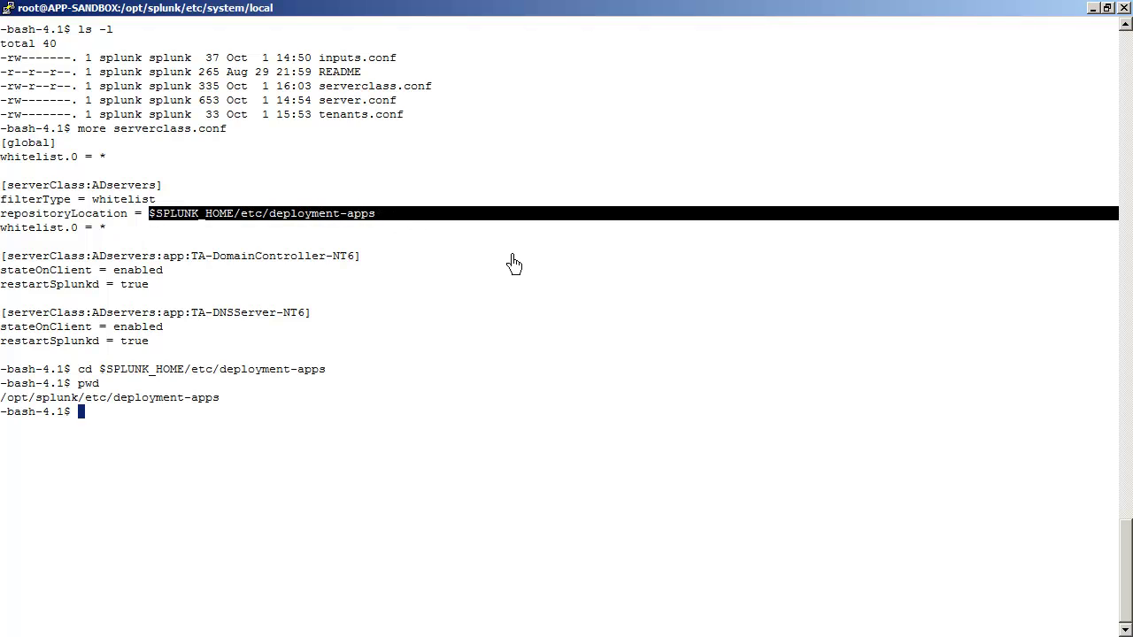
type("cp -a")
left_click(157, 399)
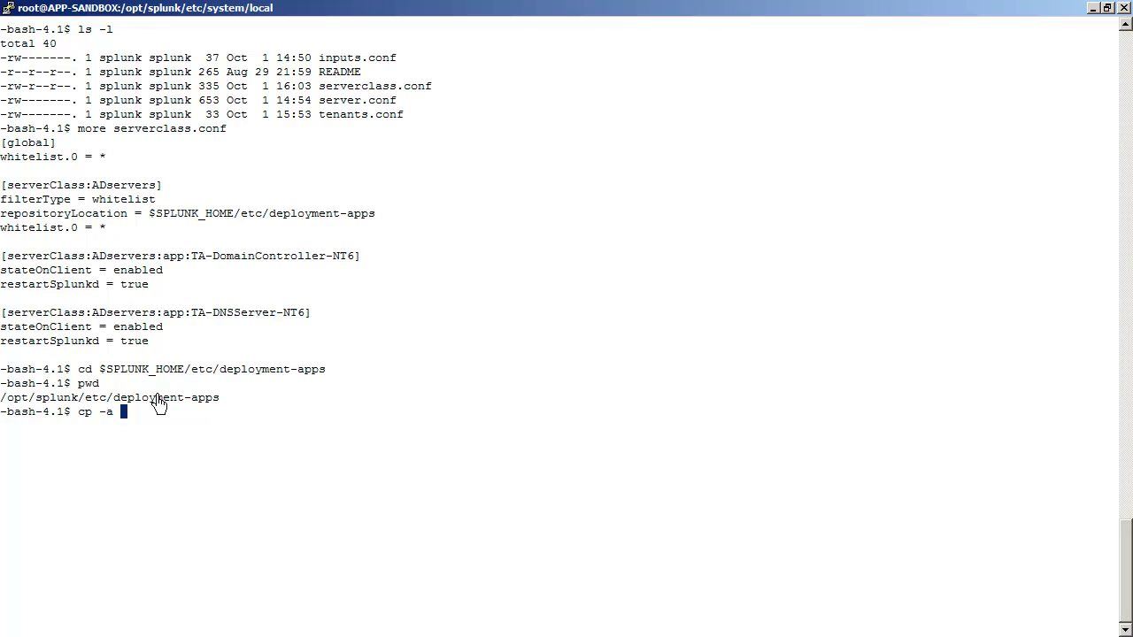
Step: Copy TA-DomainController-NT6 from Splunk_for_ActiveDirectory/appserver/addons into deployment-apps with cp -a
type("$SPLUNK_HOME/etc/ap")
key("Tab")
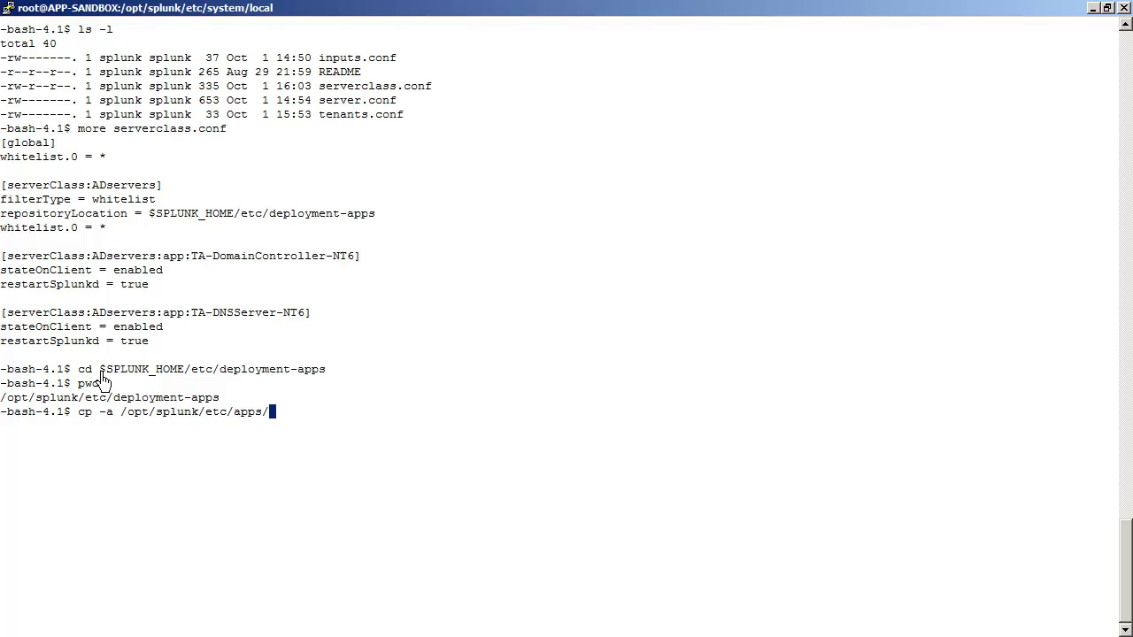
type("Splunk_")
key("Tab")
type("ap")
key("Tab")
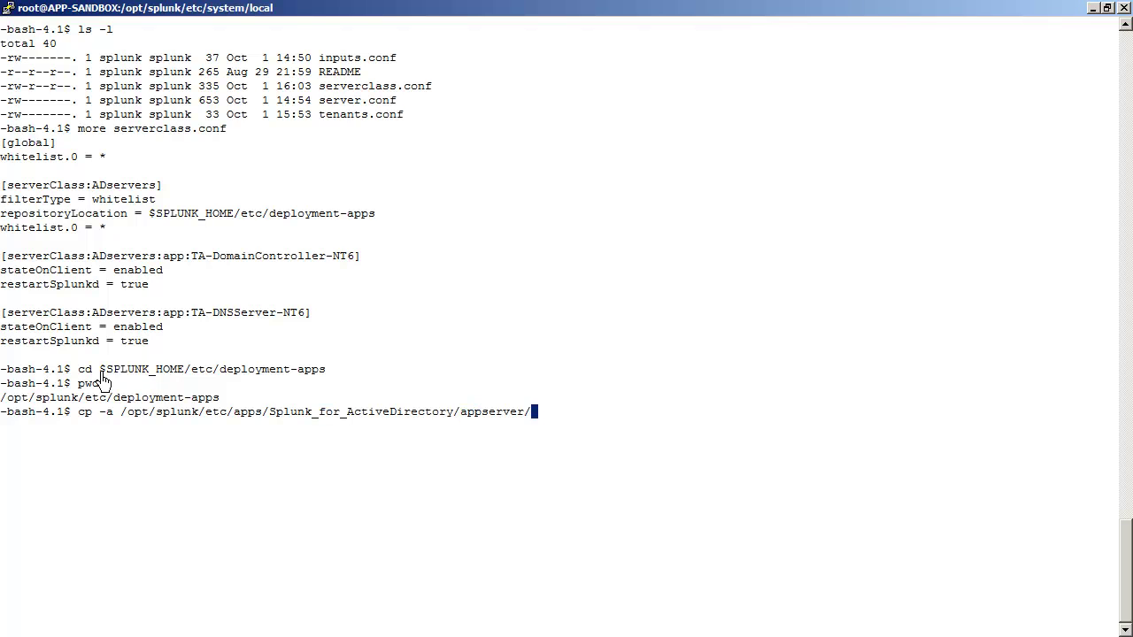
type("ad")
key("Tab")
type("TA-D")
key("Tab")
key("Tab")
key("Tab")
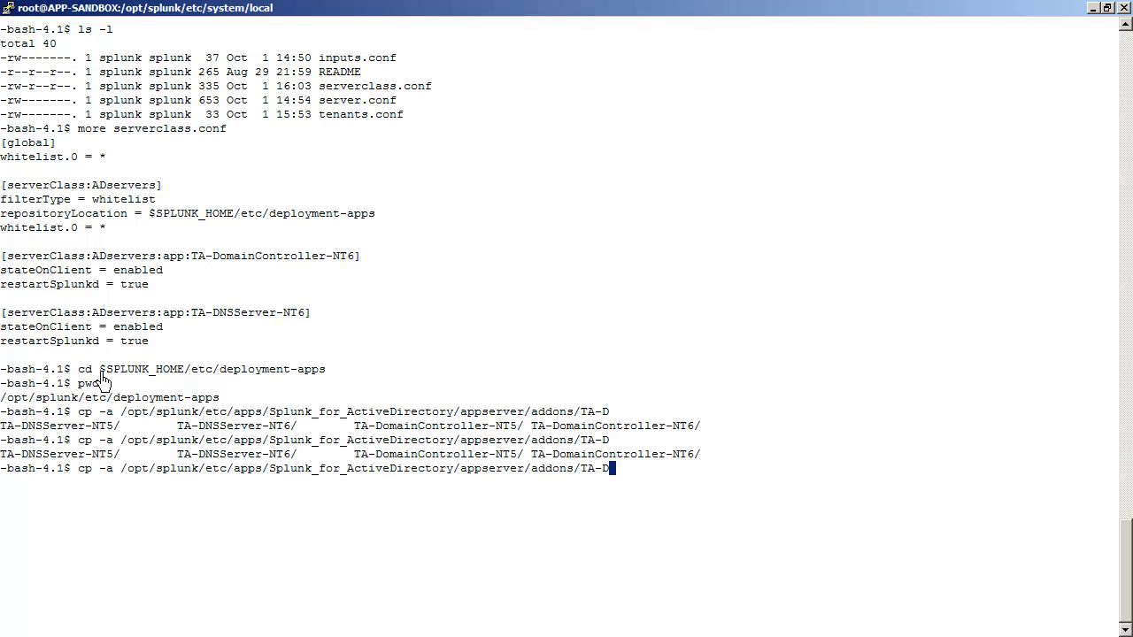
type("o")
key("Tab")
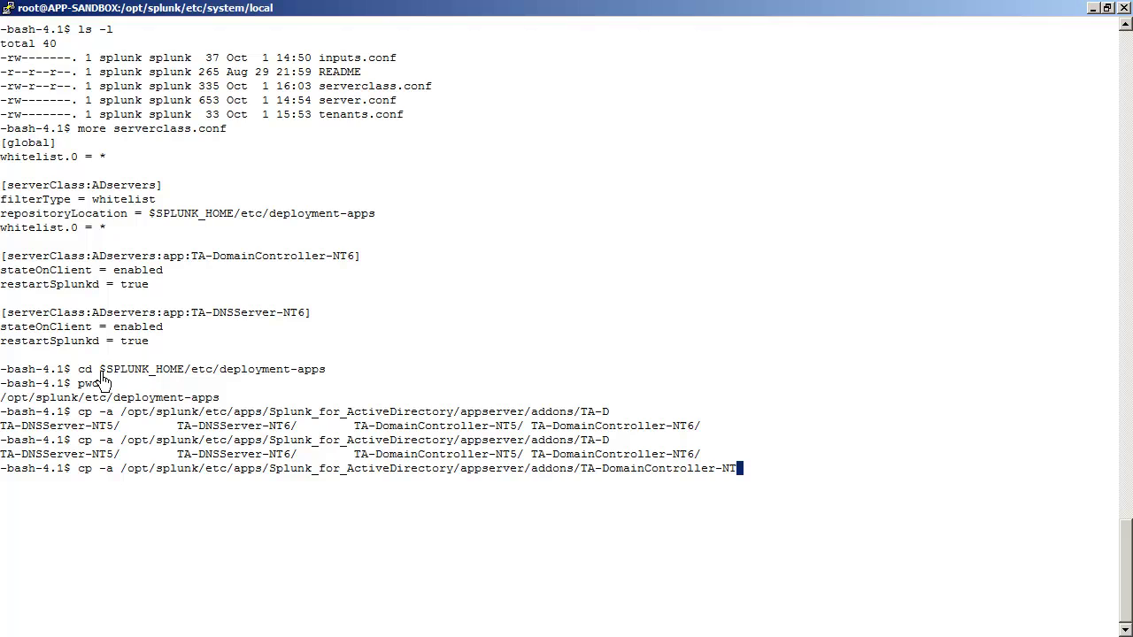
type("6 .")
key("Return")
Step: Copy the TA-DNSServer-NT6 add-on into deployment-apps the same way
key("Up")
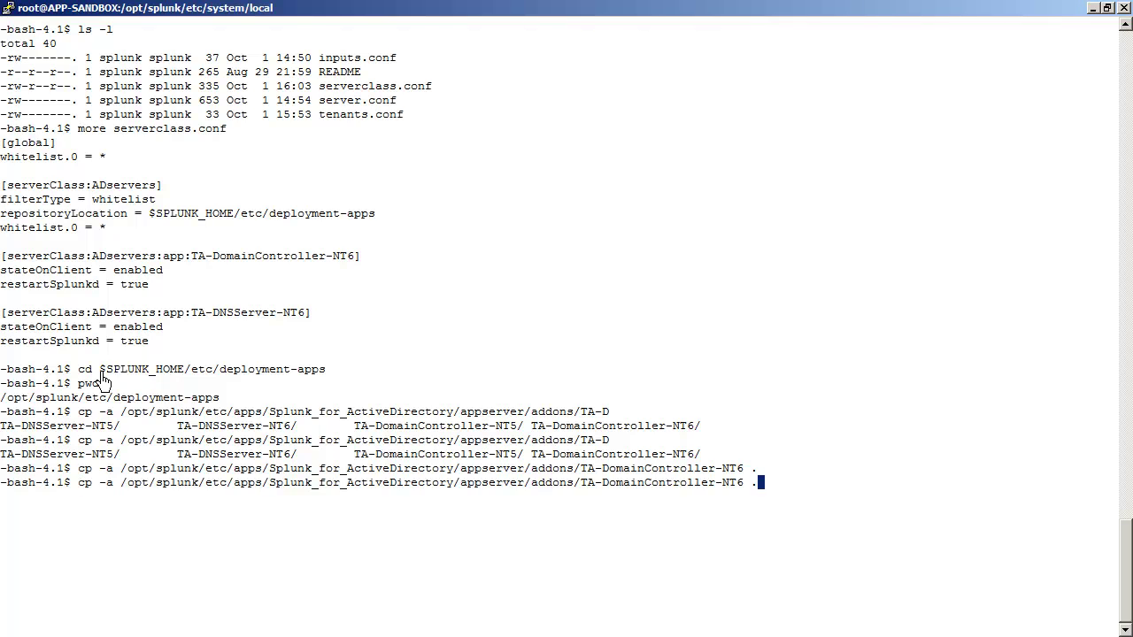
key("BackSpace")
key("BackSpace")
key("BackSpace")
key("BackSpace")
key("BackSpace")
key("BackSpace")
key("BackSpace")
key("BackSpace")
key("BackSpace")
key("BackSpace")
key("BackSpace")
key("BackSpace")
key("BackSpace")
key("BackSpace")
key("BackSpace")
key("BackSpace")
key("BackSpace")
key("BackSpace")
key("BackSpace")
key("BackSpace")
type("N")
key("Tab")
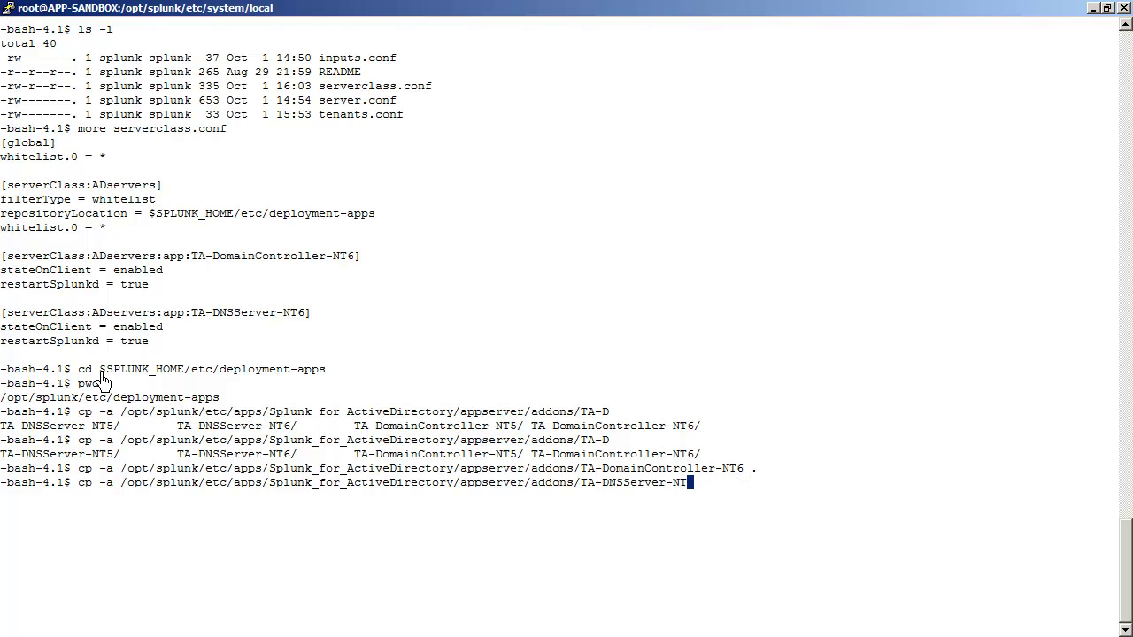
type("6")
key("Tab")
type(".")
key("Return")
type("splunk enable ")
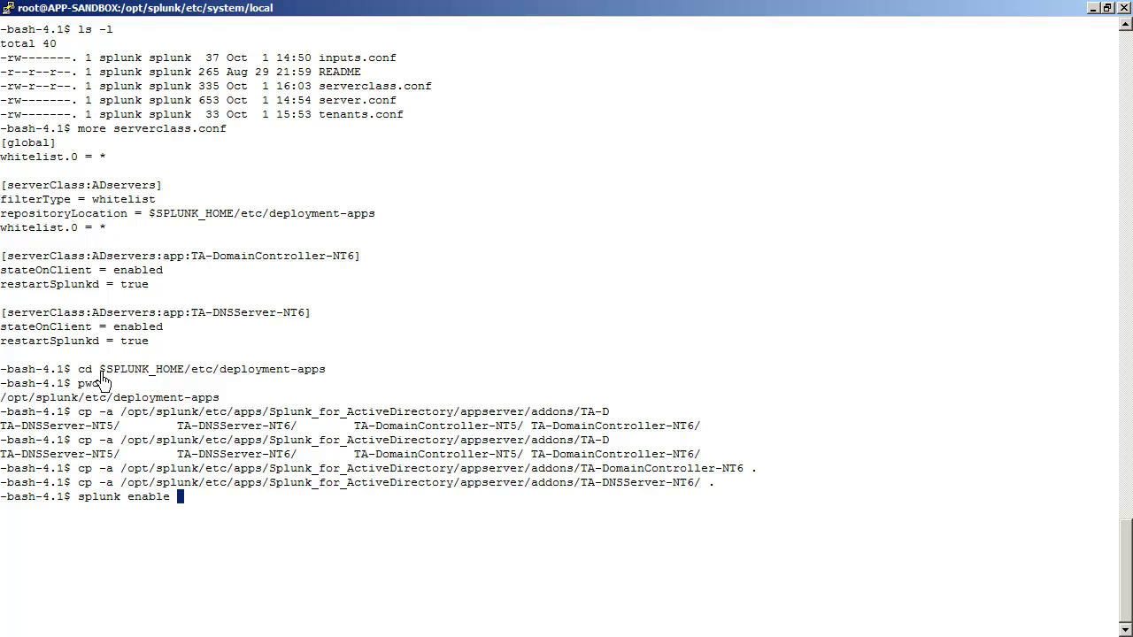
type("deploy-server")
Step: Run splunk enable deploy-server, authenticating with the Splunk admin username and password
key("Return")
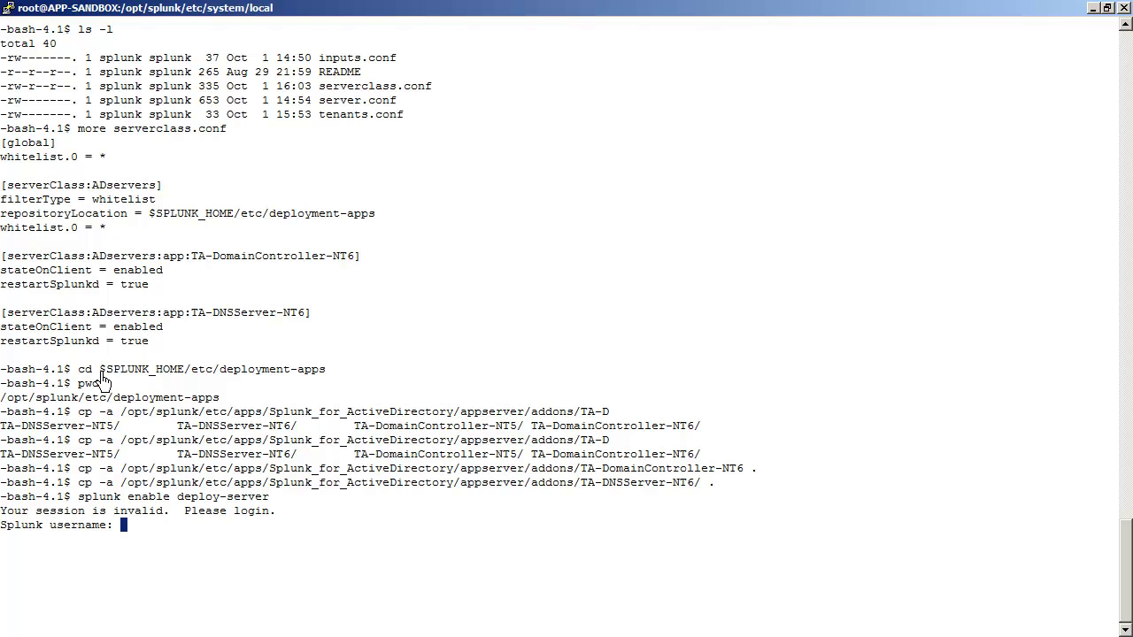
type("admin")
key("Return")
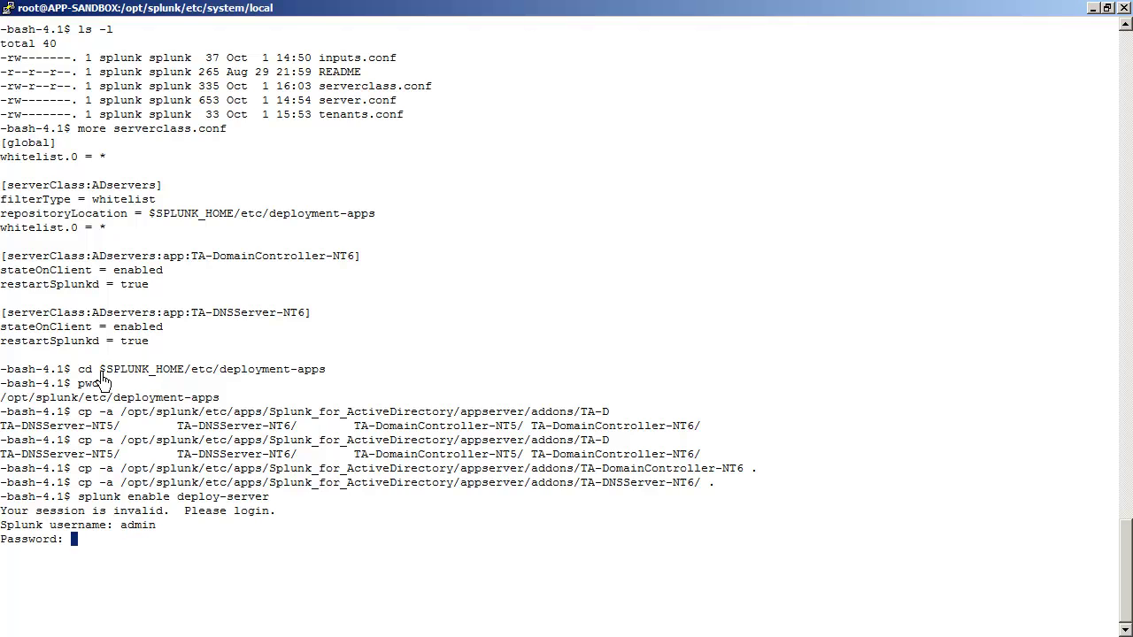
key("Return")
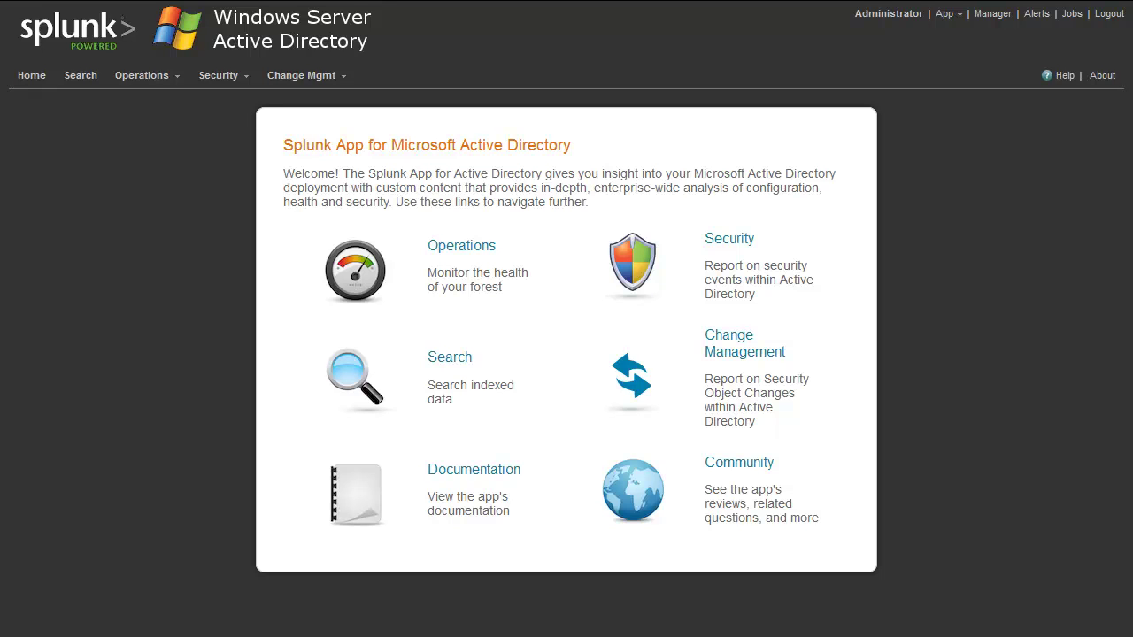
Step: Add 9997 as a new receiving port under Forwarding and receiving, then return to the Active Directory app
left_click(991, 14)
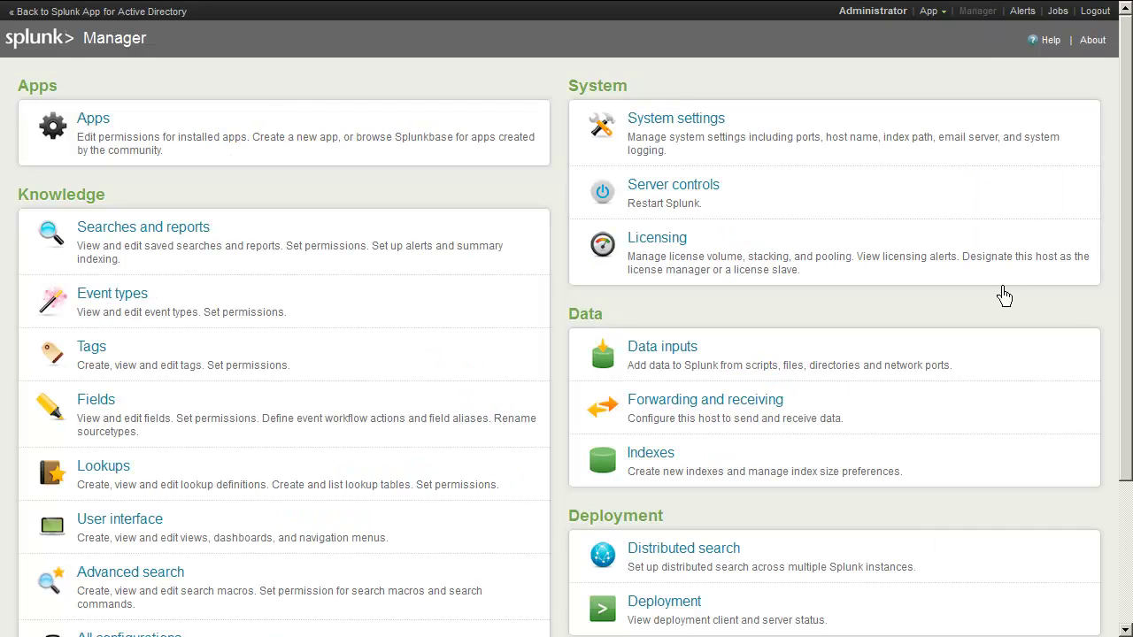
left_click(746, 407)
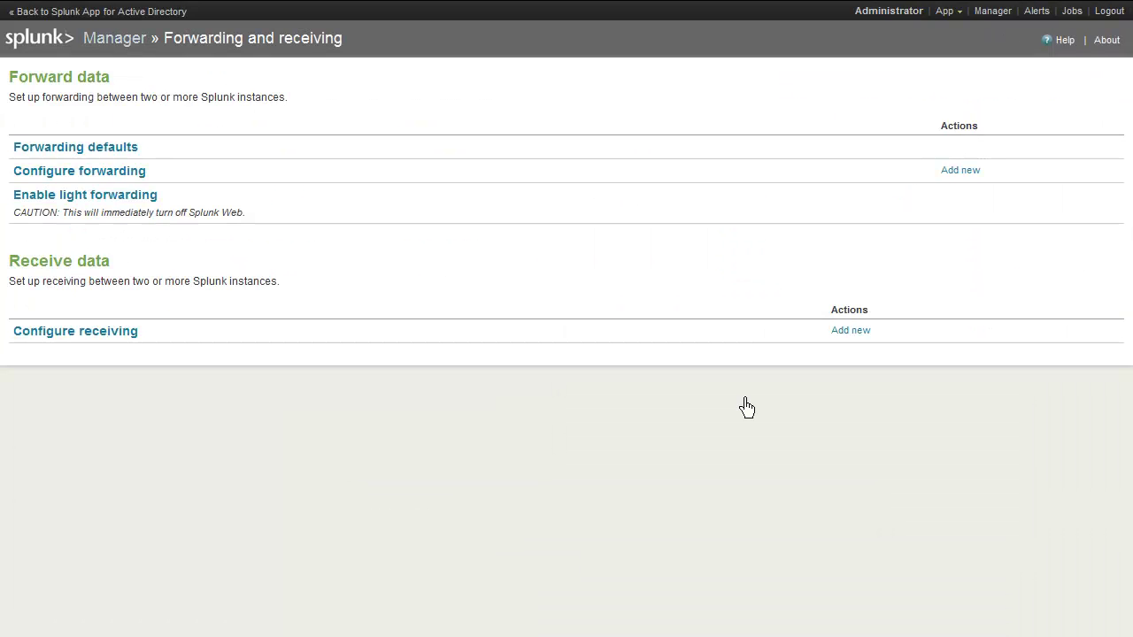
left_click(126, 343)
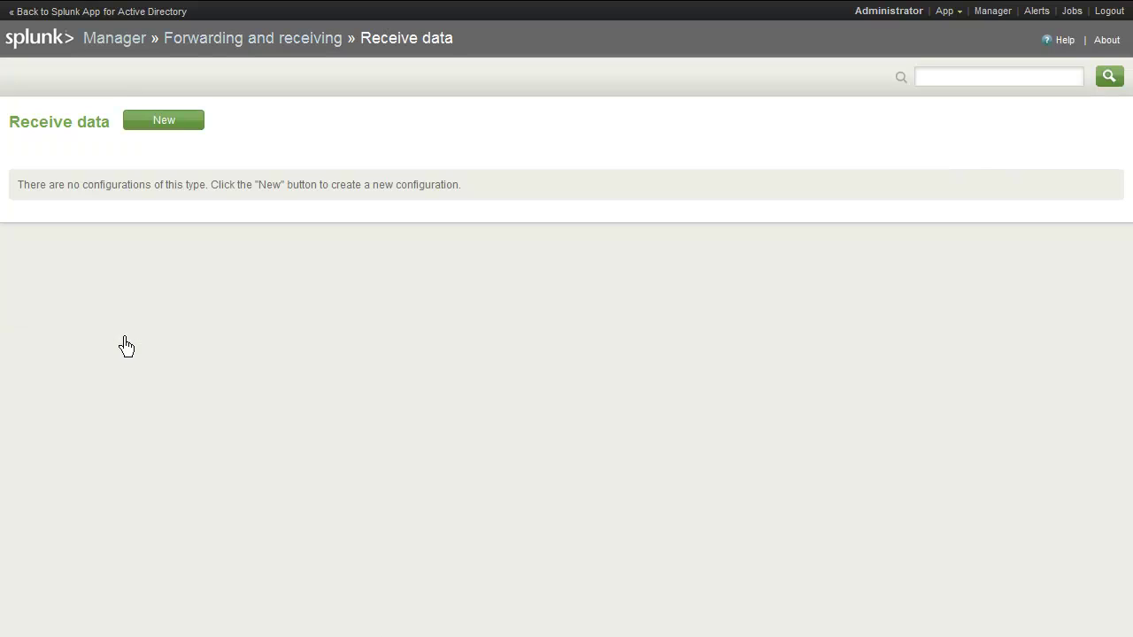
left_click(175, 124)
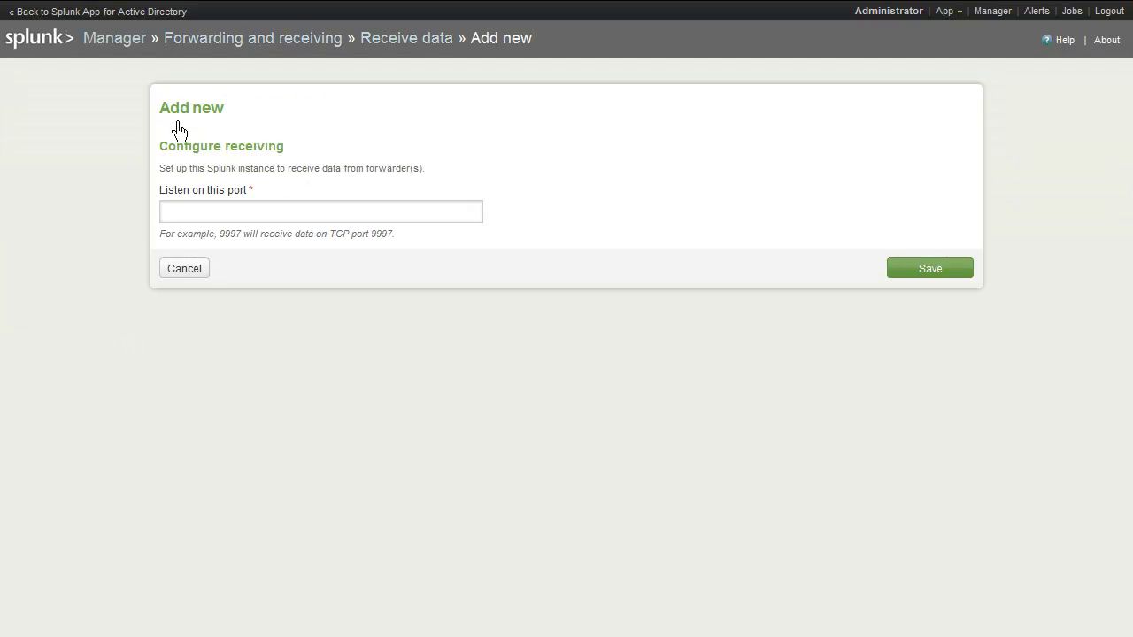
type("9997")
left_click(925, 269)
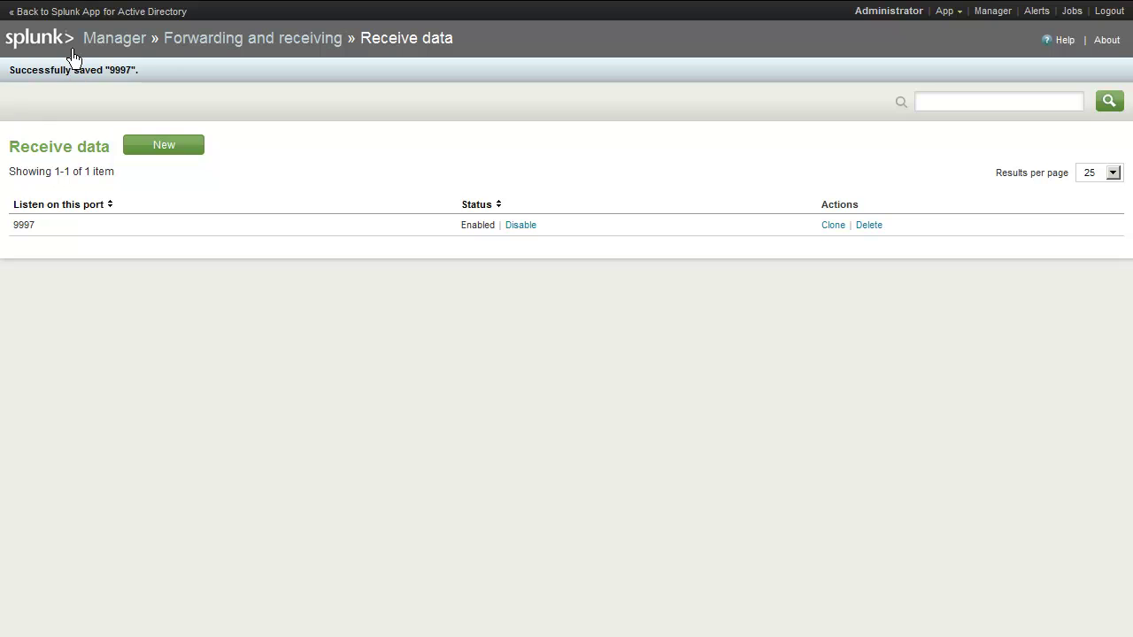
left_click(71, 14)
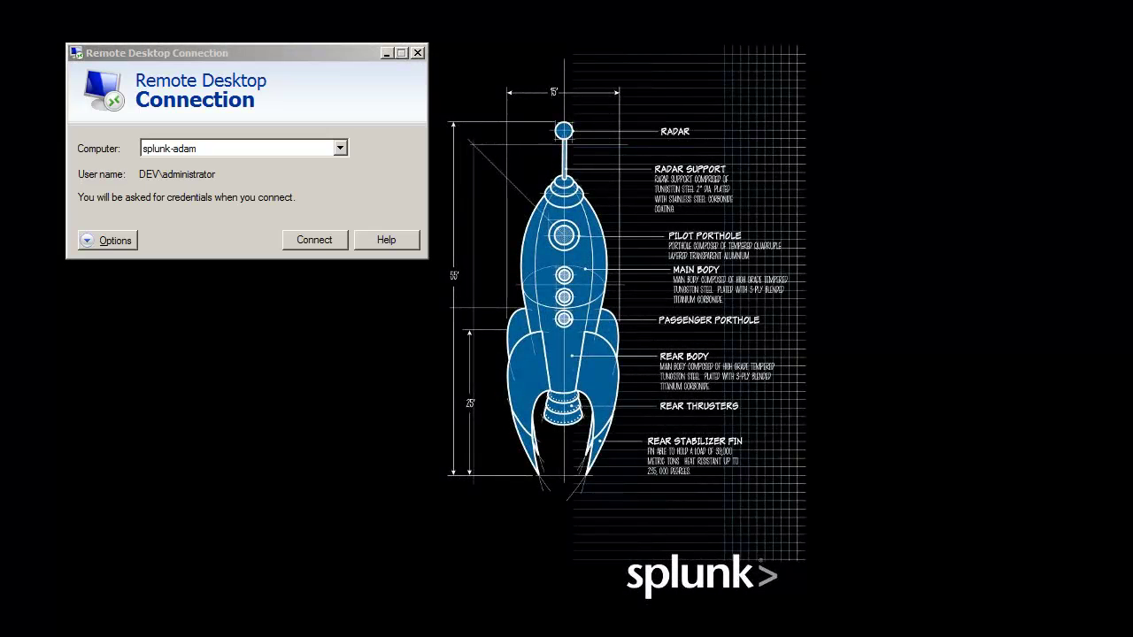
Step: Connect to the domain controller over Remote Desktop, signing in with the administrator password
left_click(317, 243)
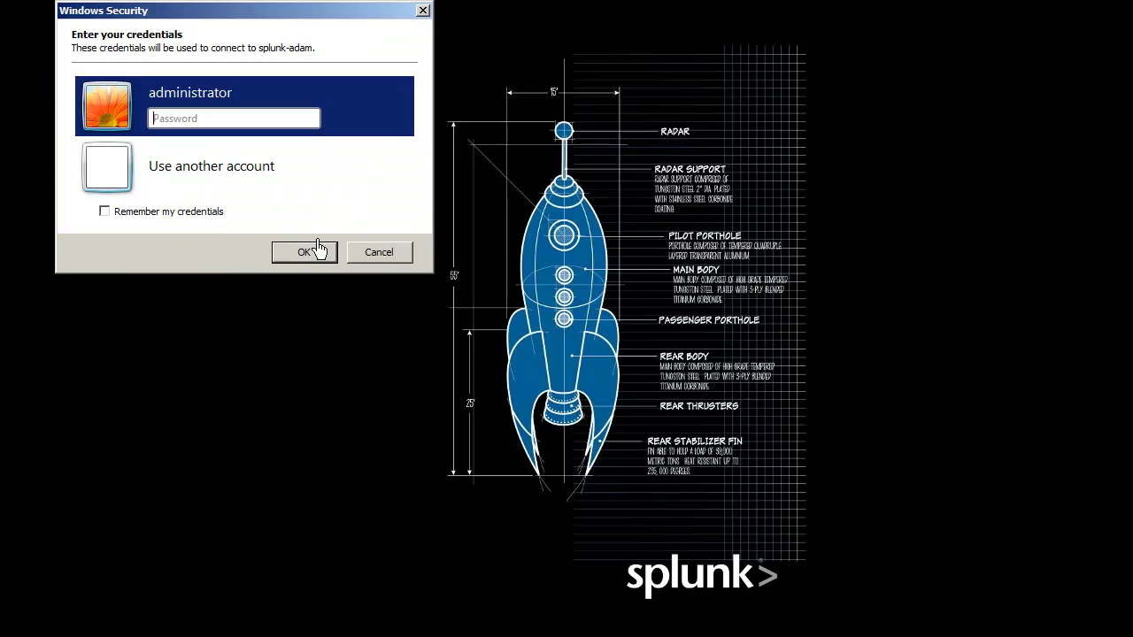
type("••••••••")
key("Return")
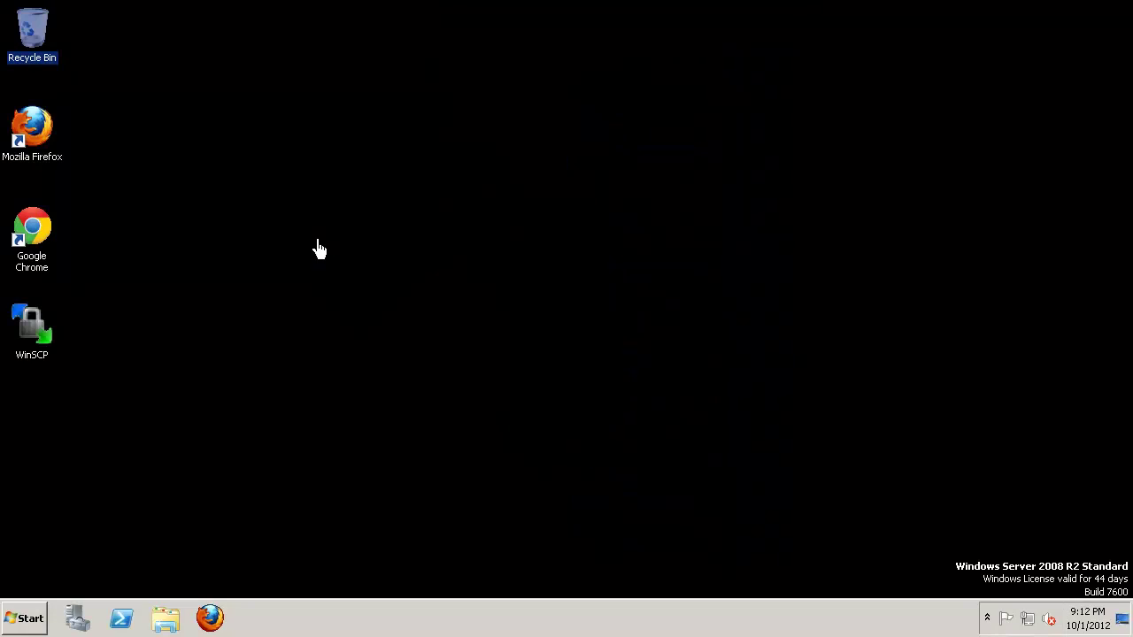
left_click(226, 611)
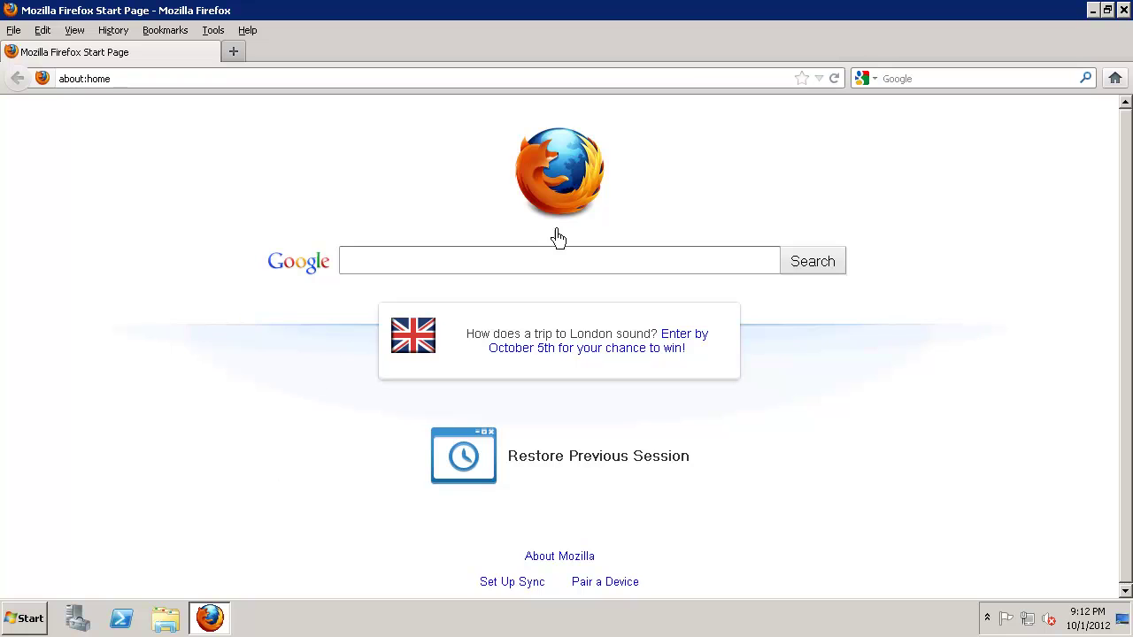
Step: Download the Windows x64 Universal Forwarder .msi from splunk.com's Free Download page
left_click(818, 80)
left_click(818, 79)
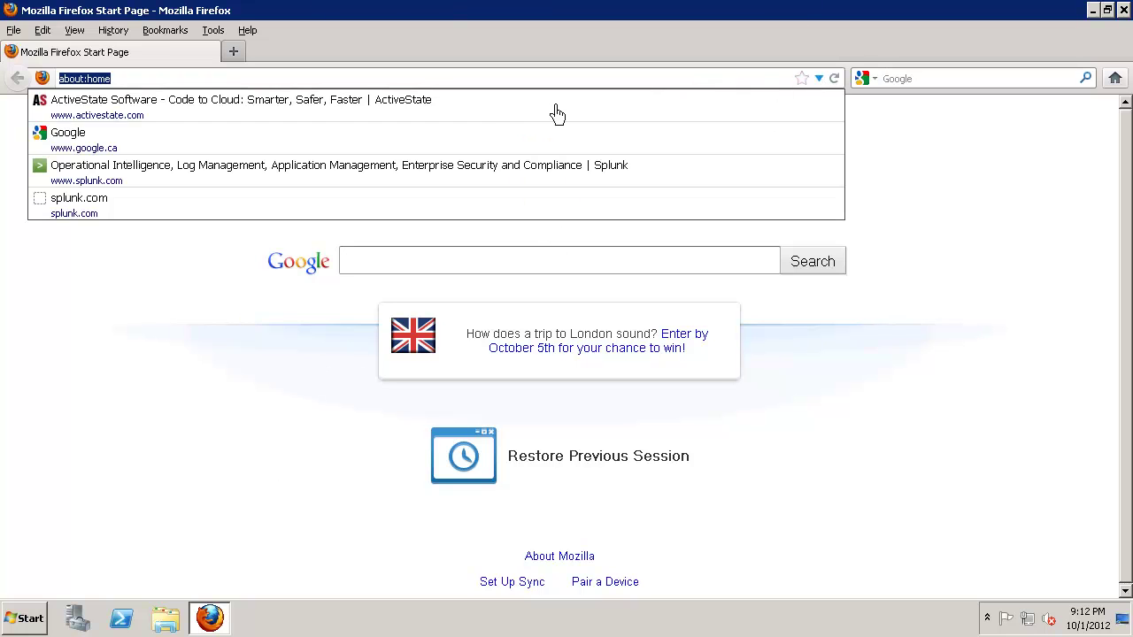
left_click(133, 182)
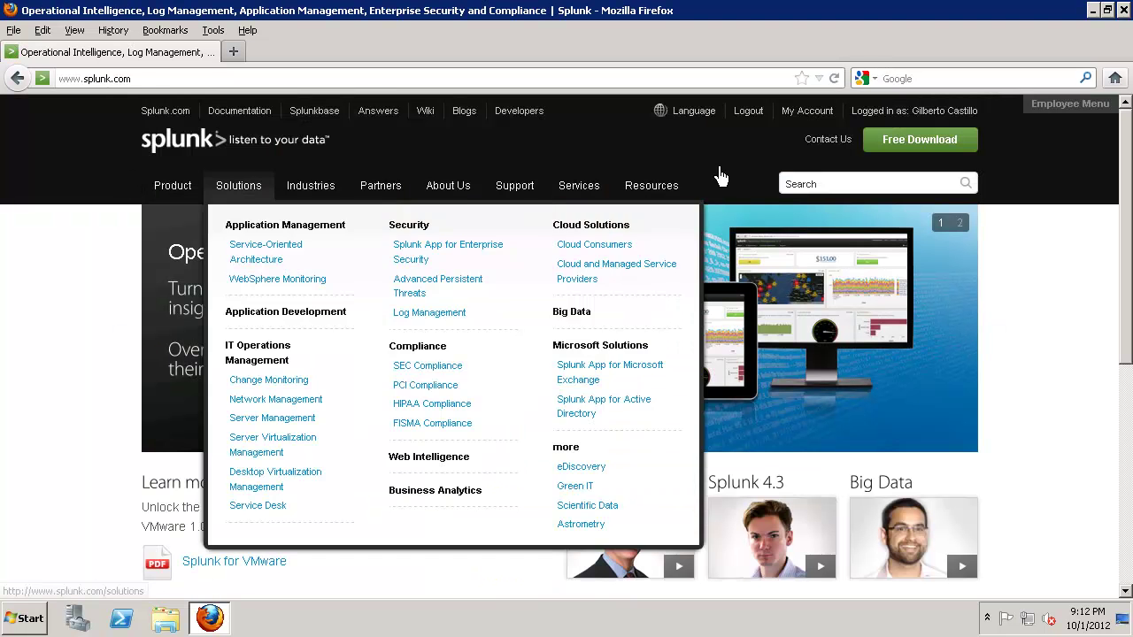
left_click(925, 146)
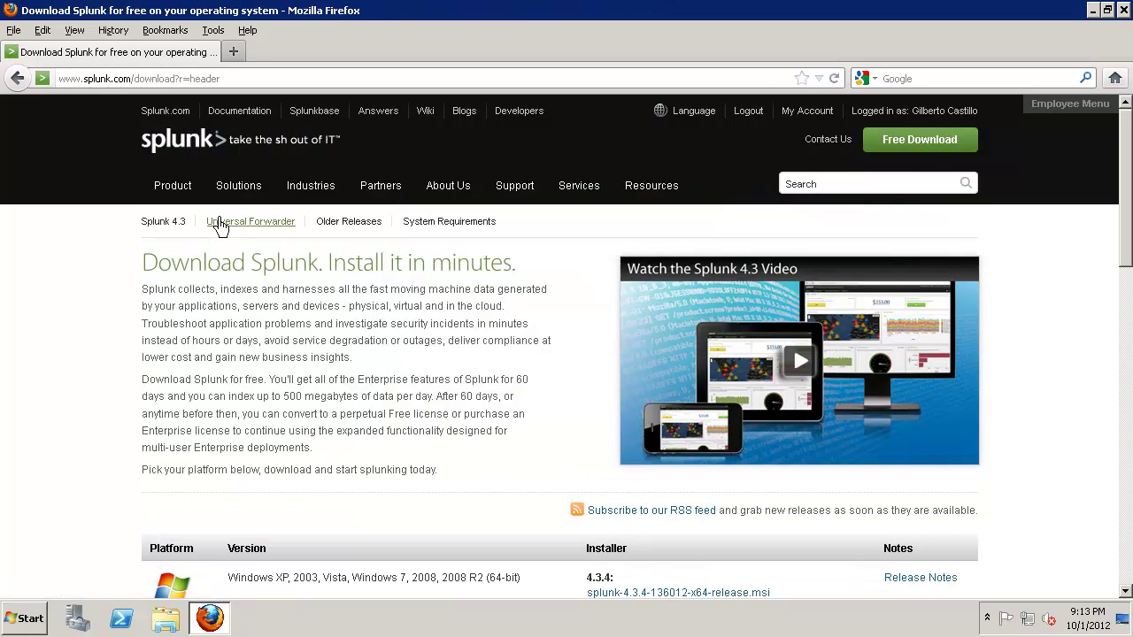
left_click(248, 225)
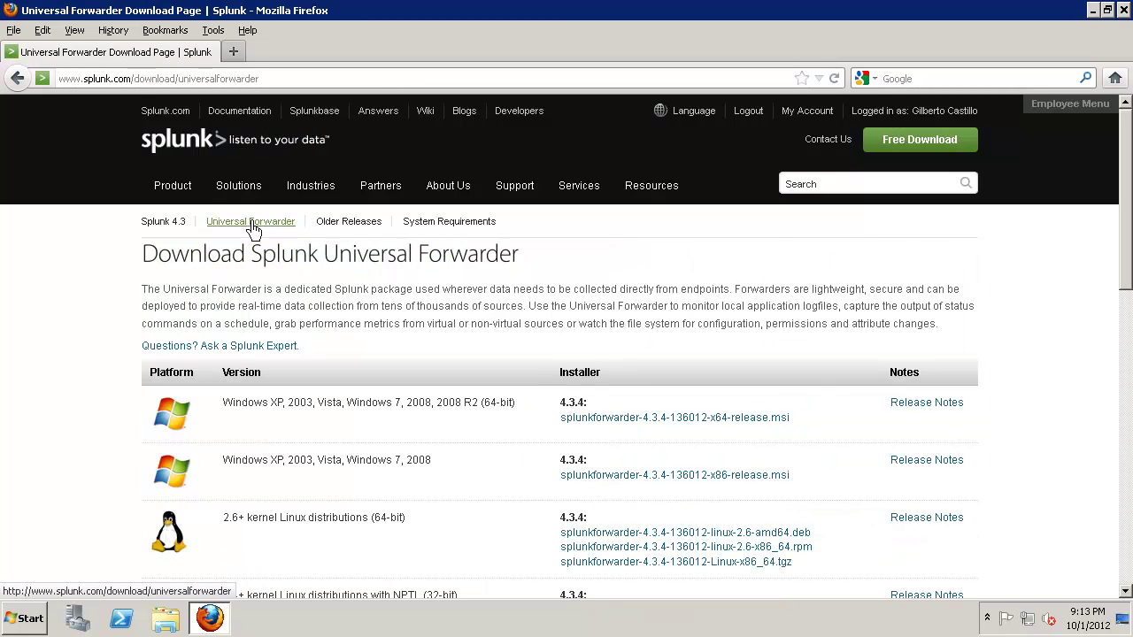
left_click(645, 419)
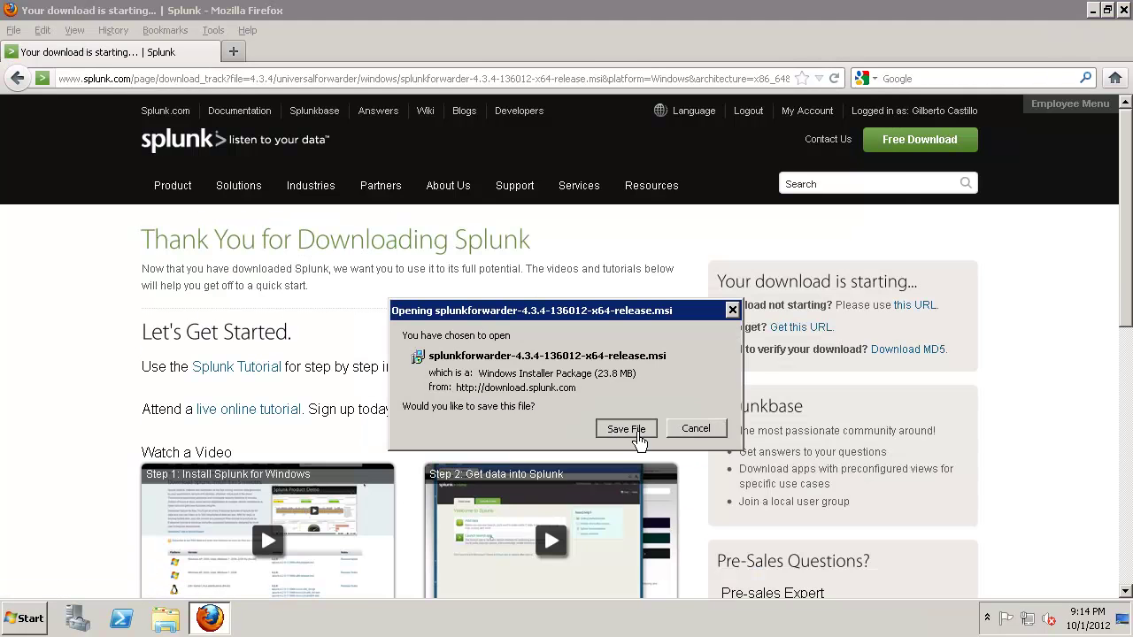
Step: Save splunkforwarder-4.3.4-136012-x64-release.msi and launch the installer past its welcome page
left_click(638, 428)
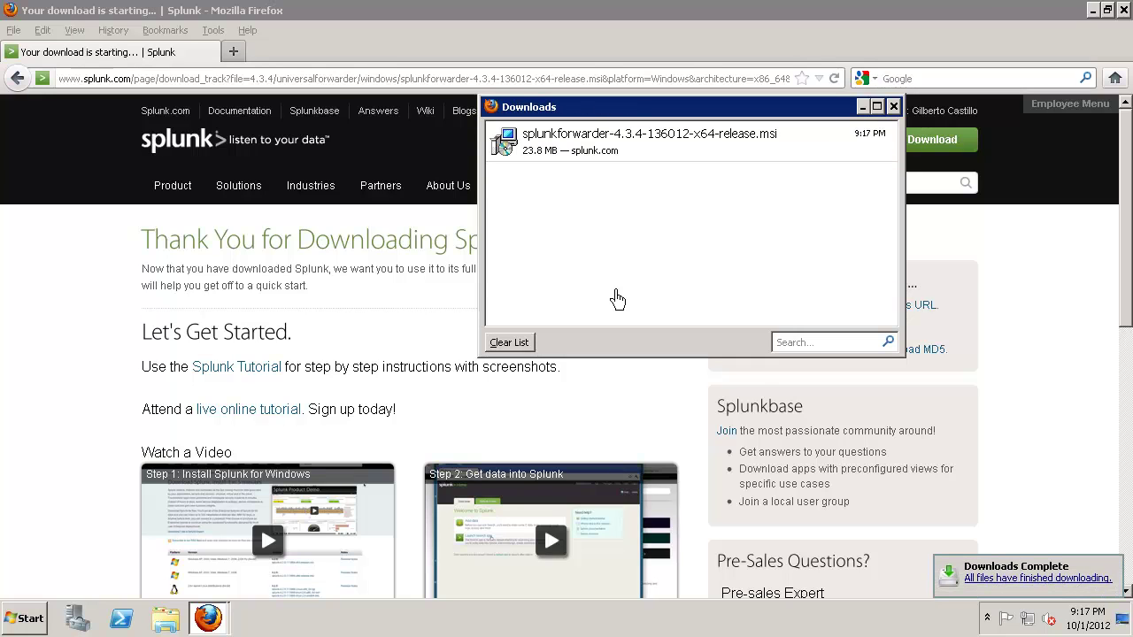
double_click(598, 148)
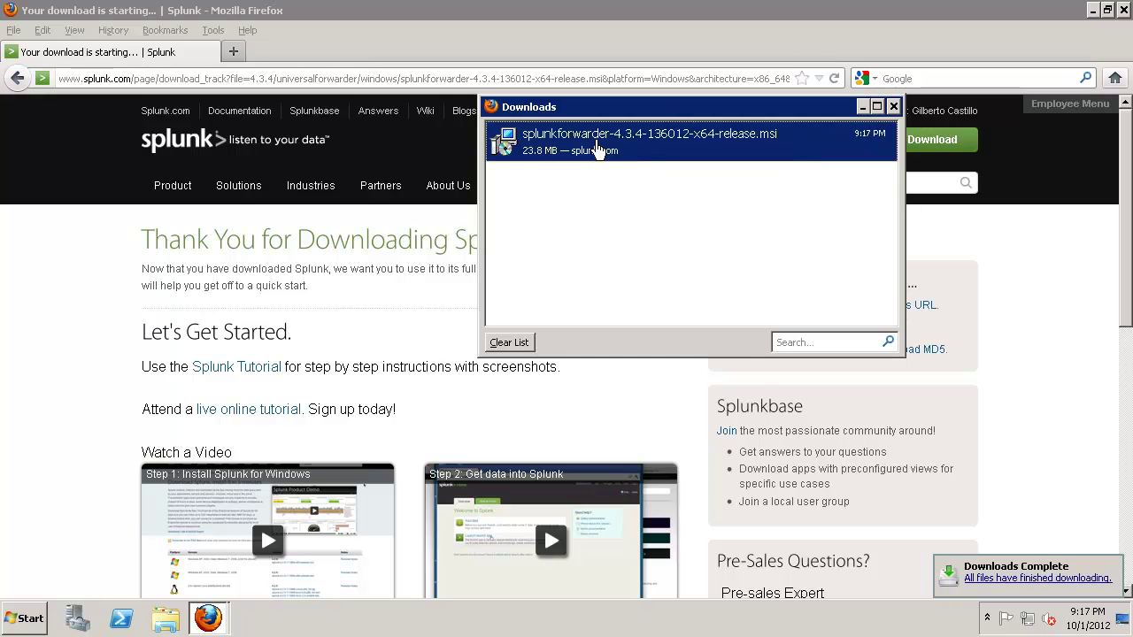
left_click(1093, 10)
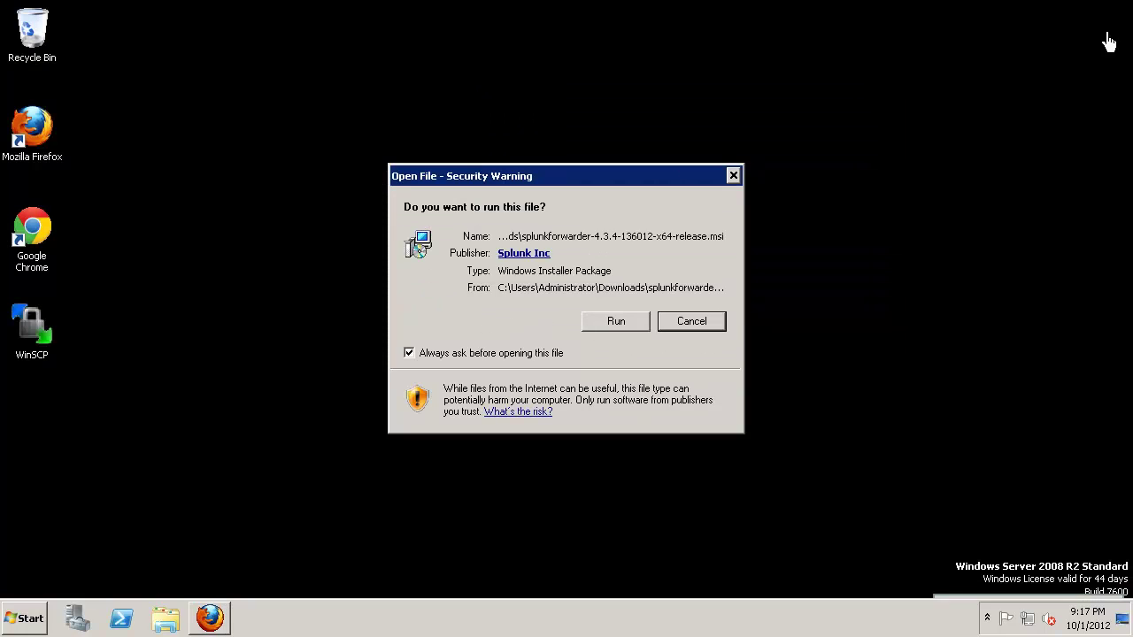
left_click(613, 324)
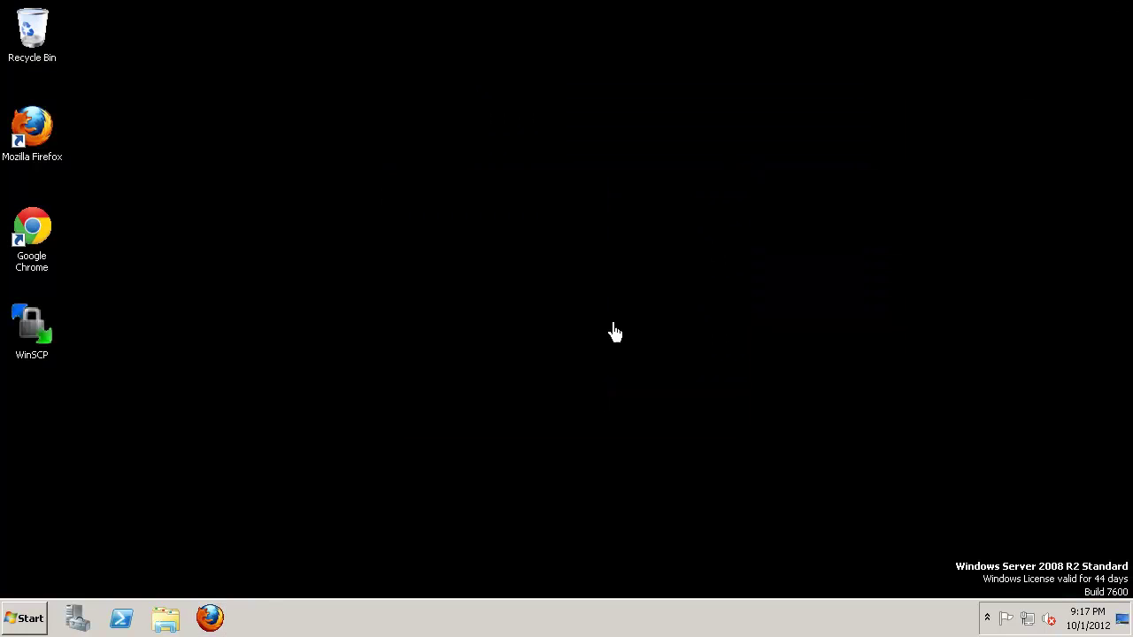
left_click(670, 451)
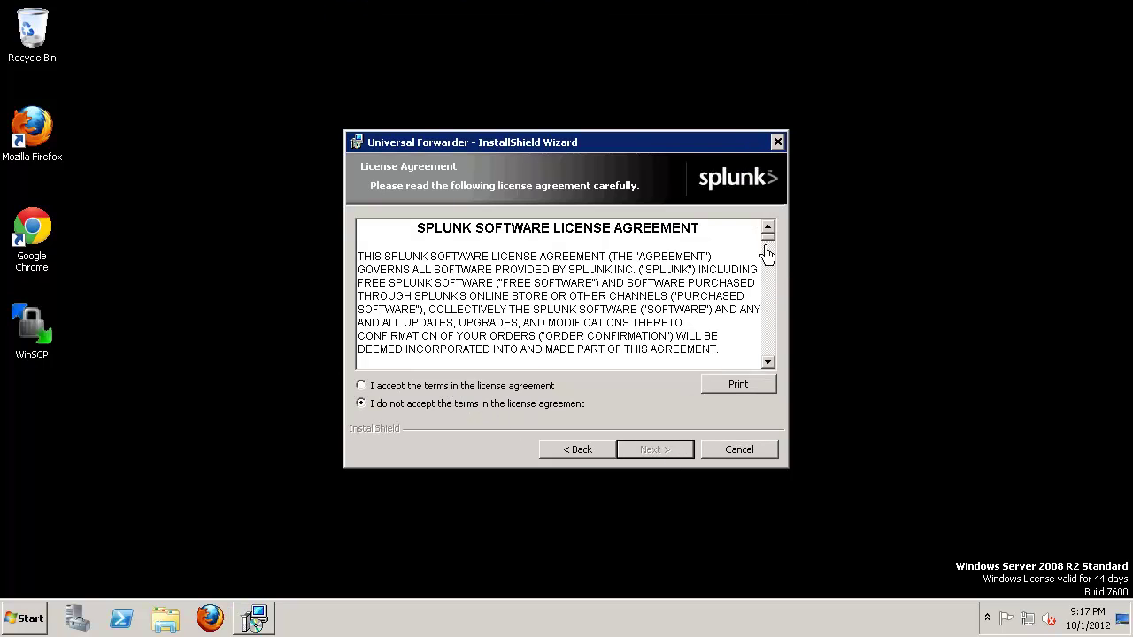
Step: Accept the license terms and keep the default install folder
left_click_drag(767, 237, 769, 367)
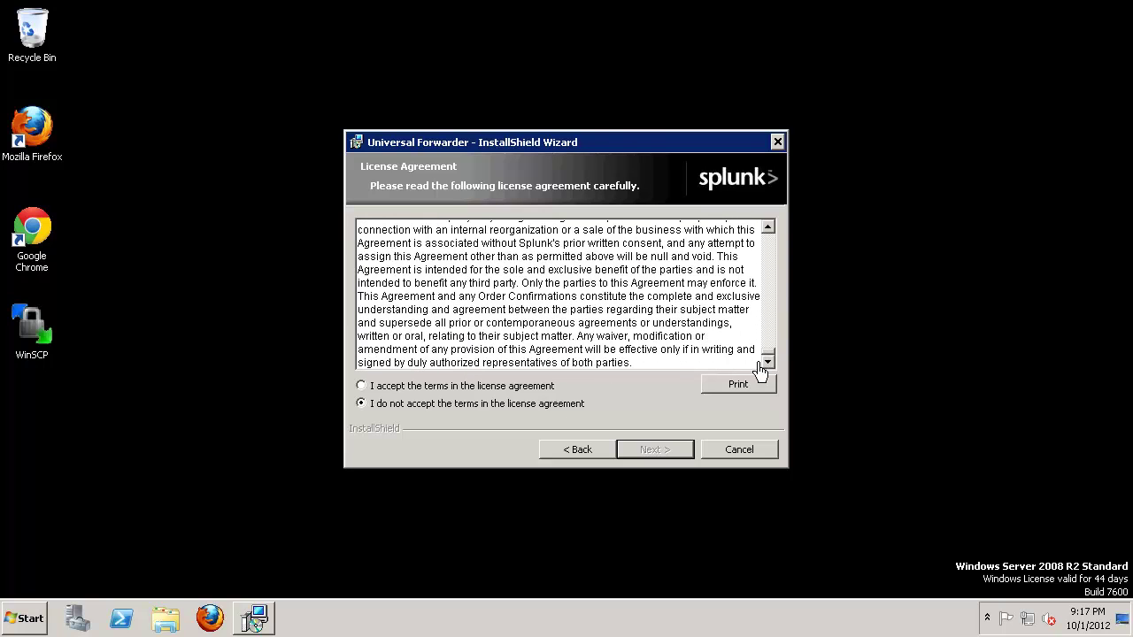
left_click(514, 388)
left_click(674, 453)
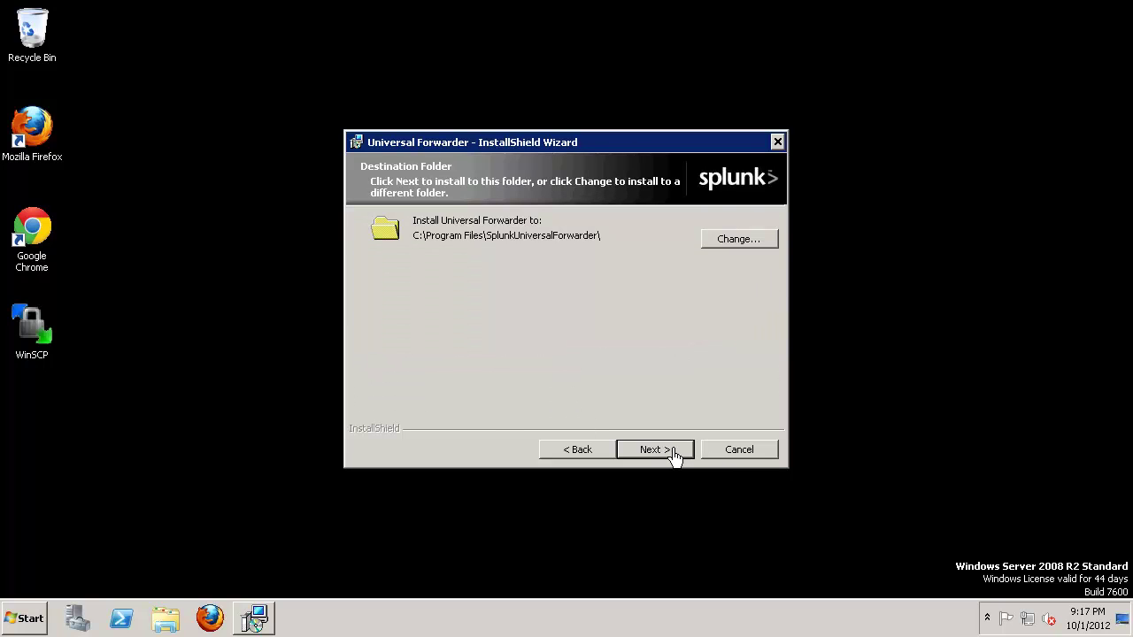
left_click(674, 454)
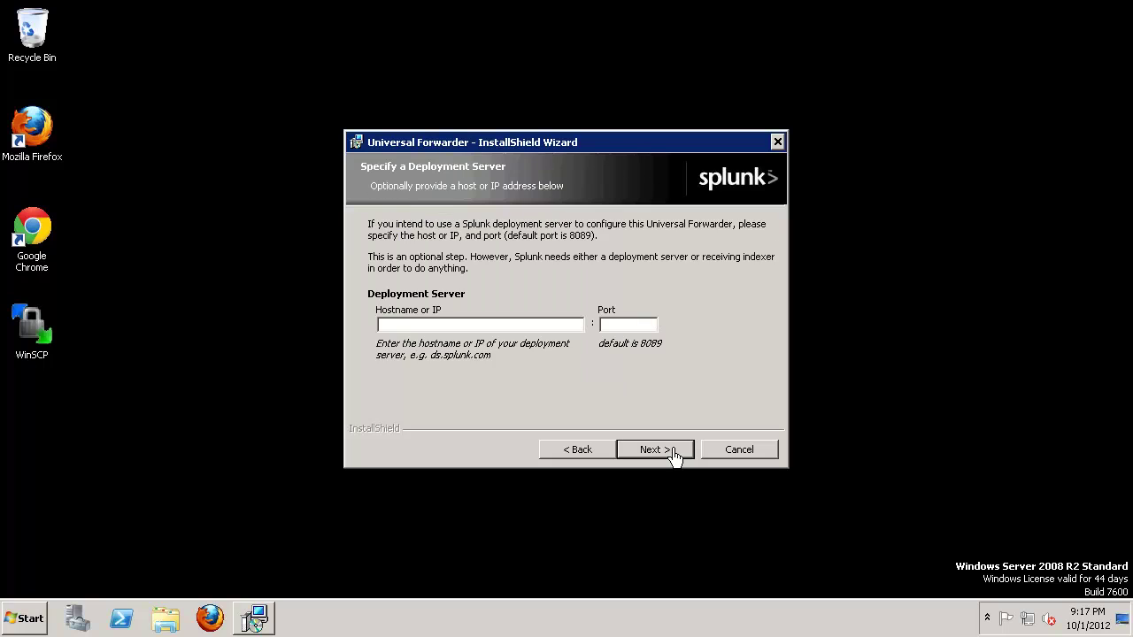
Step: Set the deployment server to app-sandbox8089 and the receiving indexer to app-sandbox9997
left_click(401, 330)
type("app-sandbox")
type("8089")
left_click(655, 450)
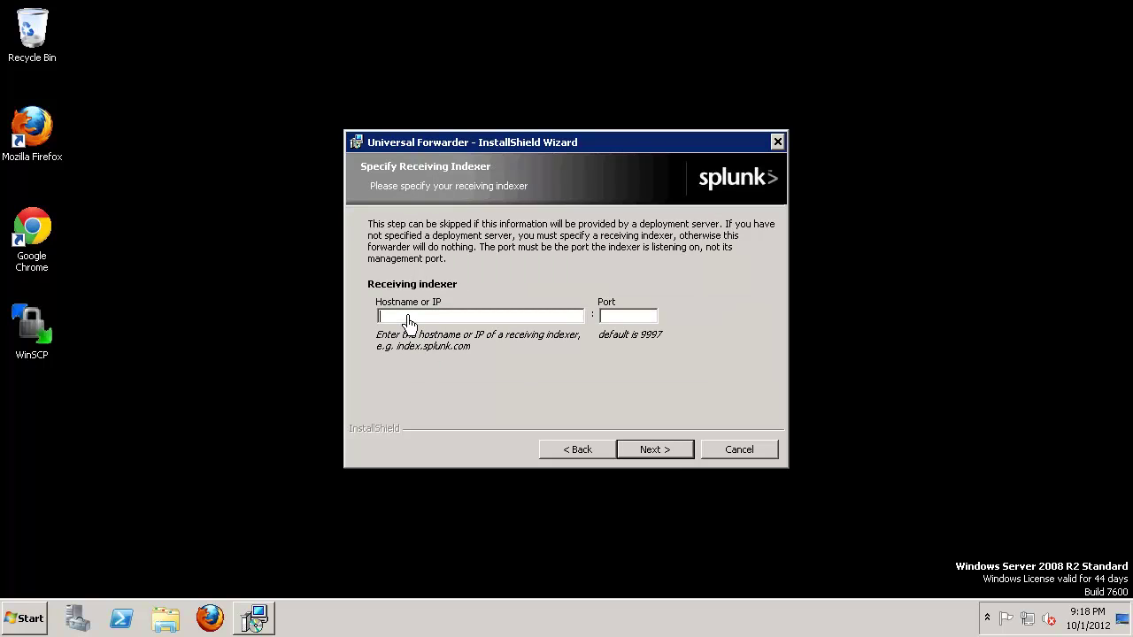
type("app")
type("-sandbox")
type("9997")
Step: Keep default certificates, Local Data Only and no Windows inputs, then install and finish
left_click(684, 465)
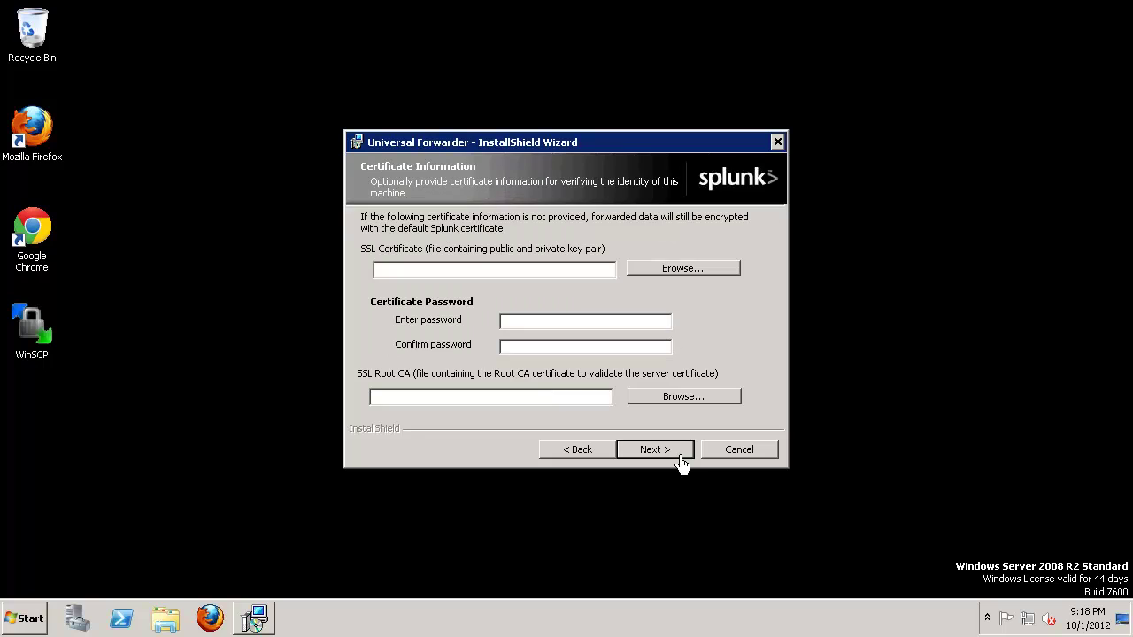
left_click(670, 456)
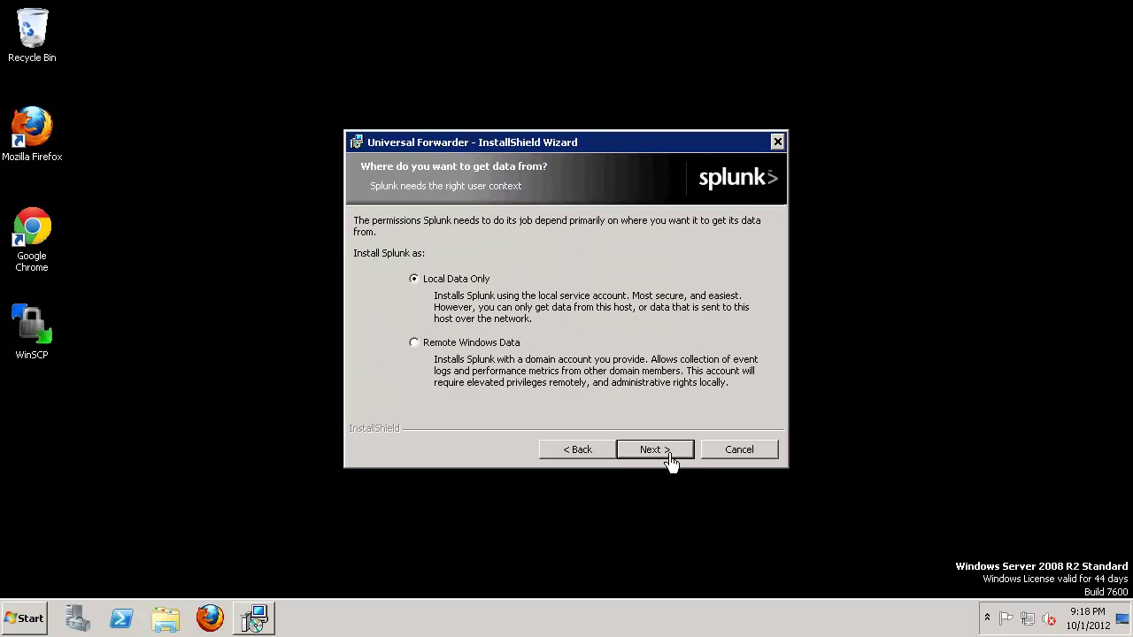
left_click(670, 456)
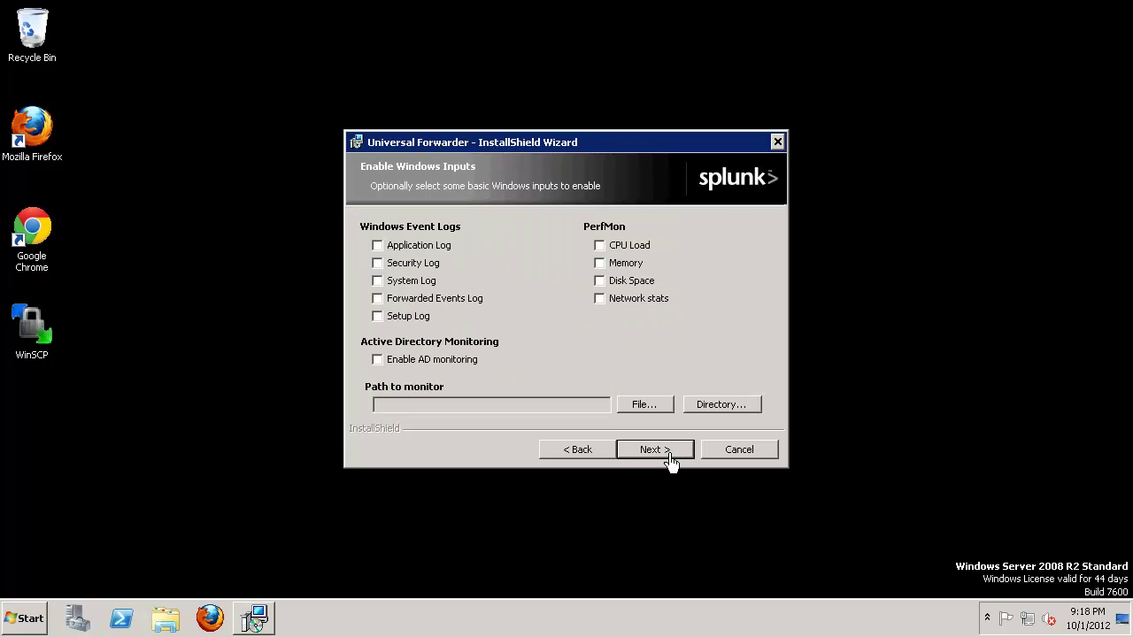
left_click(670, 456)
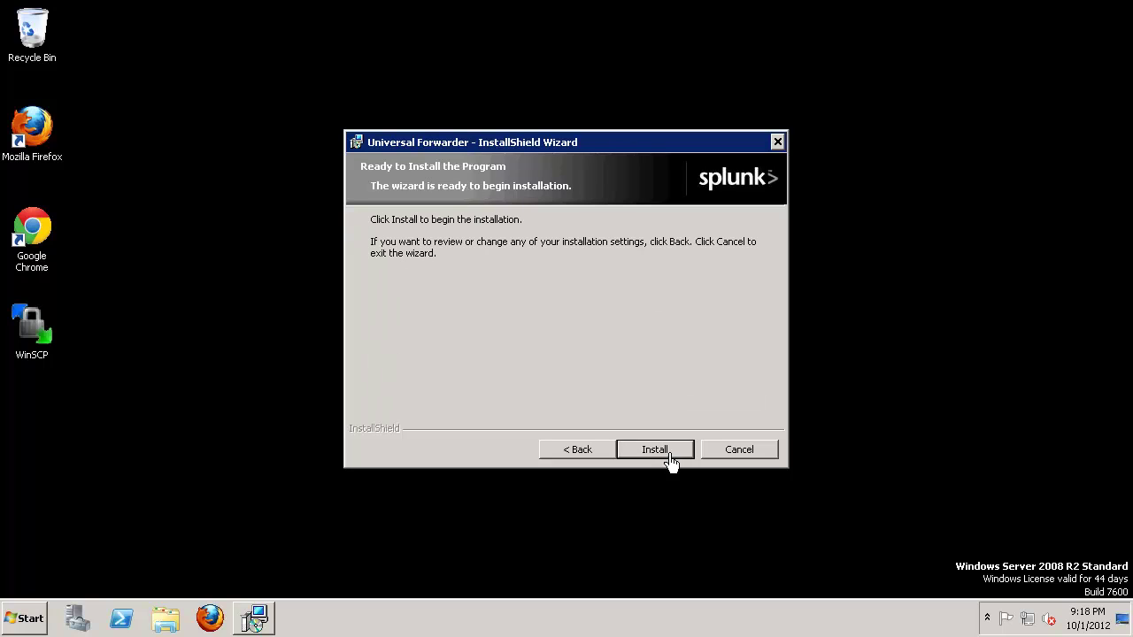
left_click(655, 451)
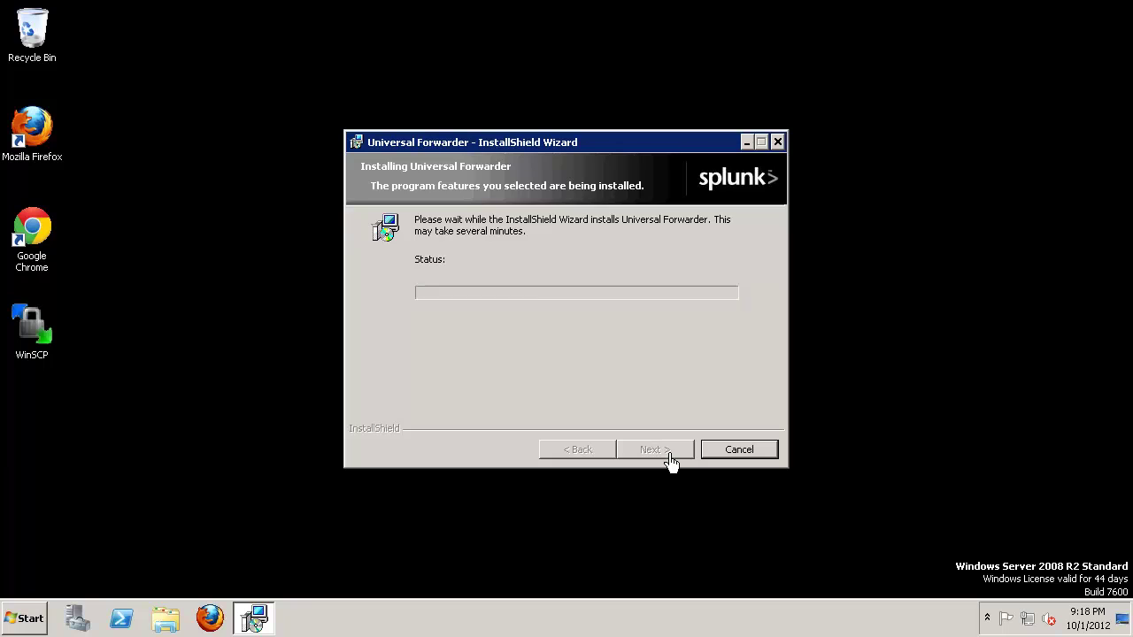
left_click(655, 449)
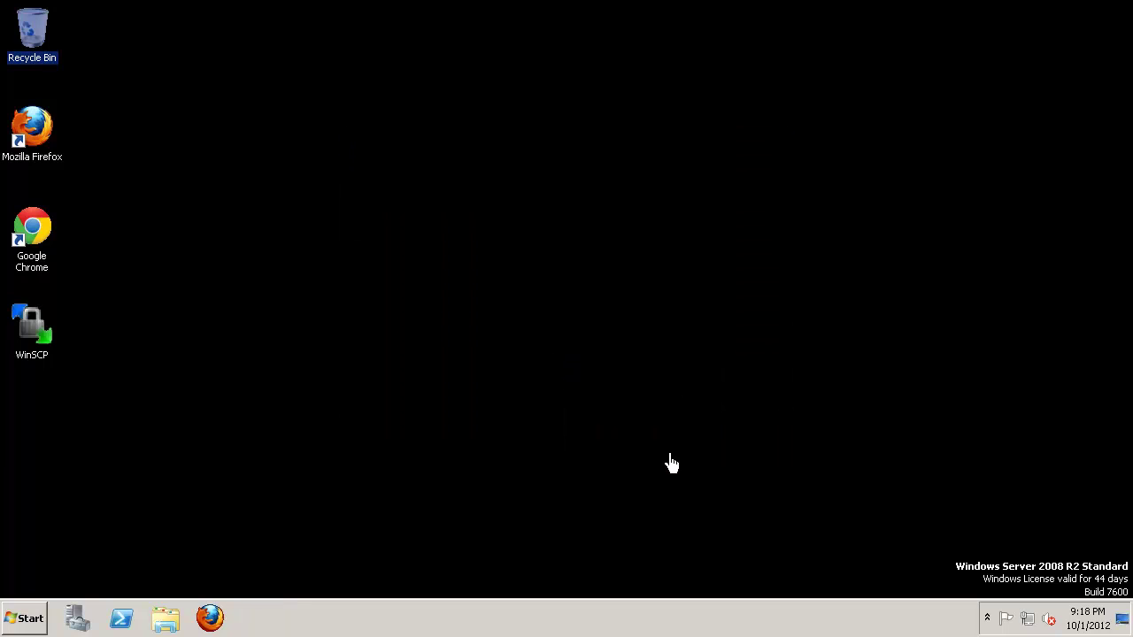
Step: Browse to C:\Program Files\SplunkUniversalForwarder\etc\apps to confirm the TA-DNSServer-NT6 and TA-DomainController-NT6 add-ons are present
left_click(169, 625)
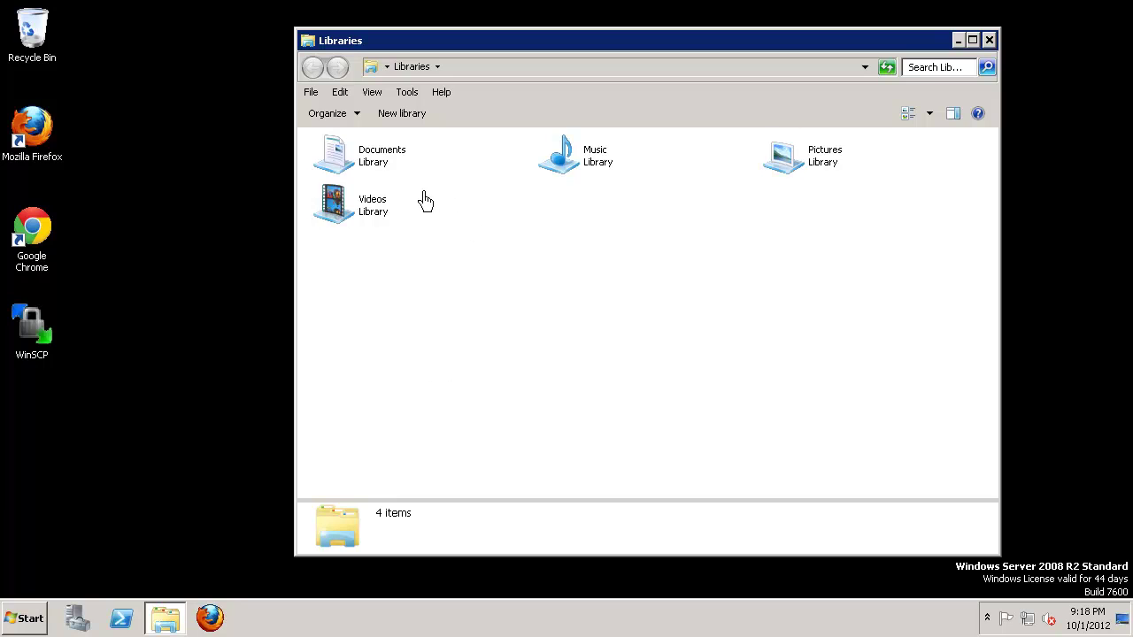
left_click(472, 69)
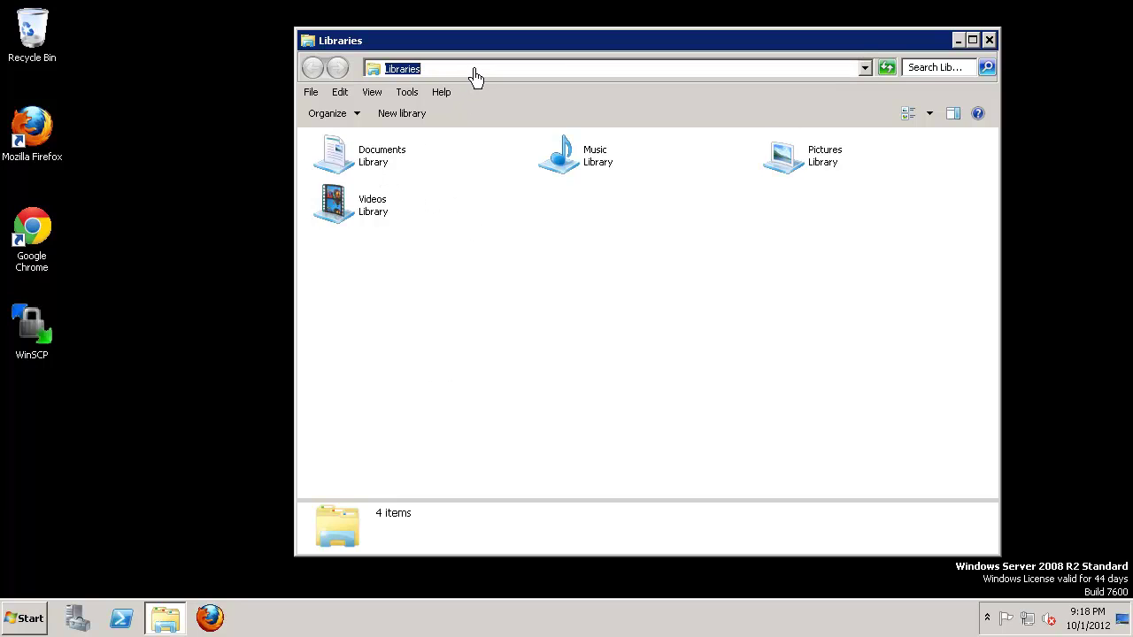
type("c:")
key("Return")
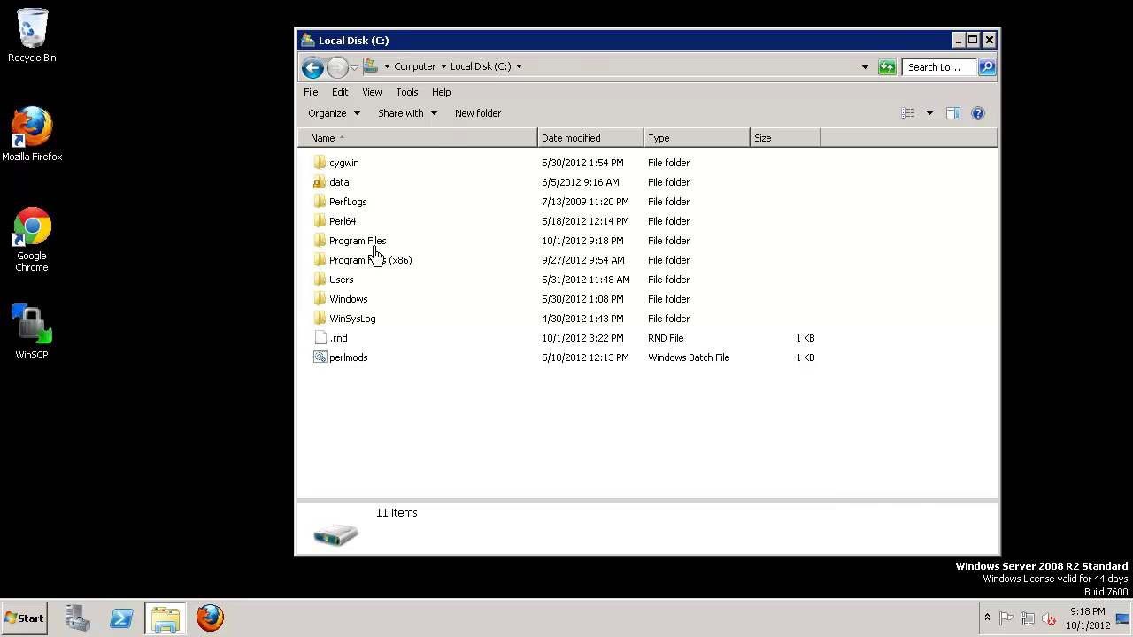
double_click(372, 244)
double_click(396, 245)
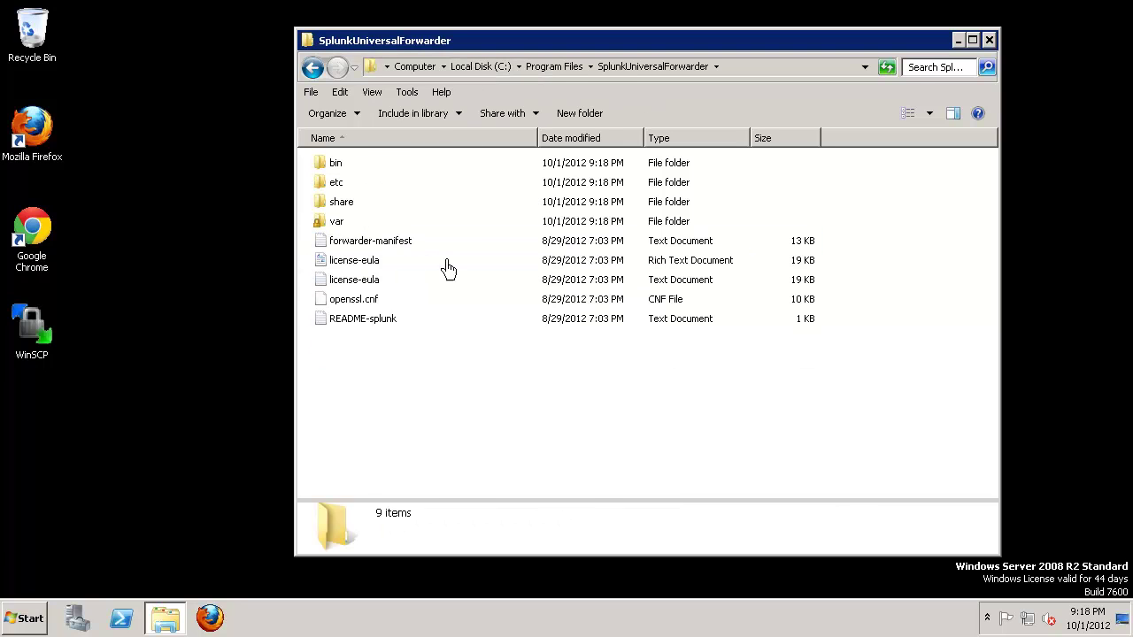
double_click(333, 183)
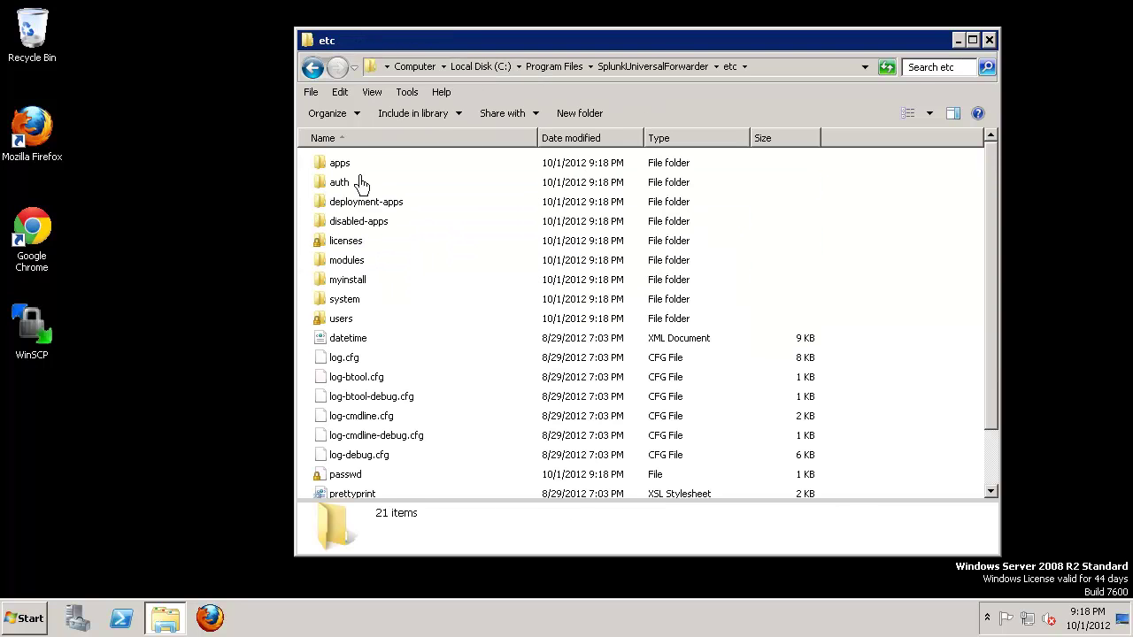
left_click(342, 166)
double_click(341, 168)
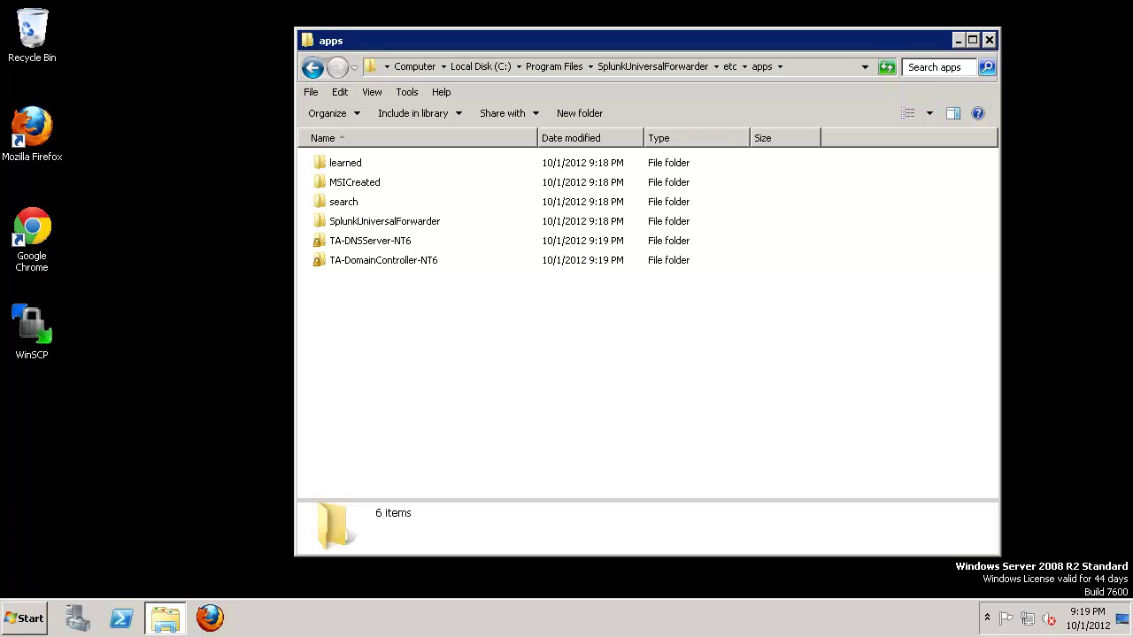
left_click(28, 622)
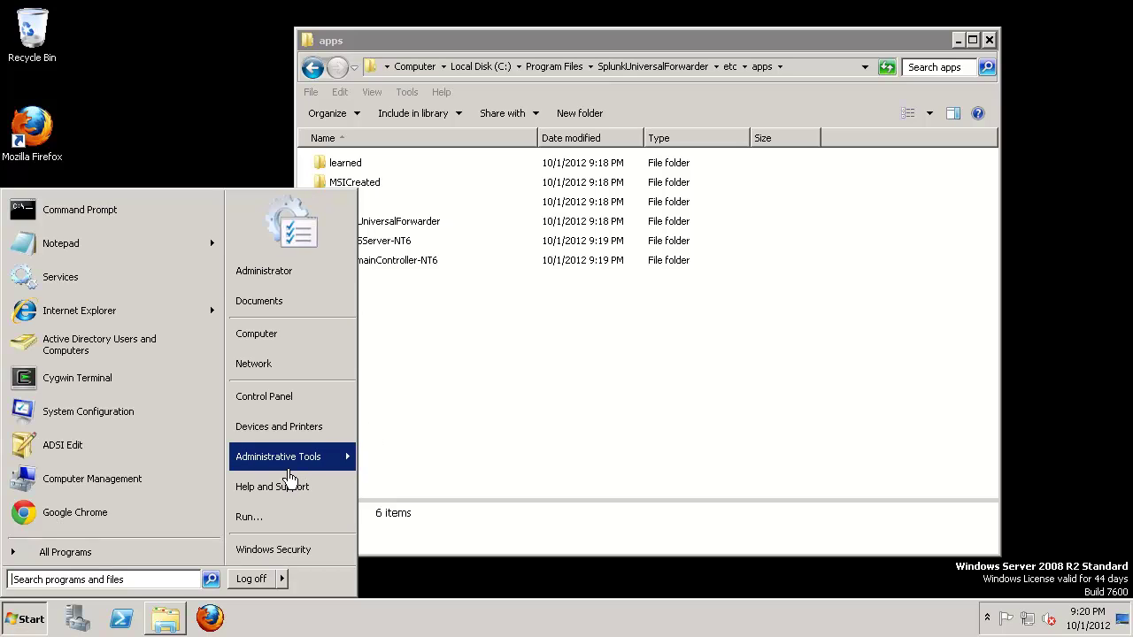
Step: In Windows Services, start the SplunkForwarder service from its properties
mouse_move(291, 466)
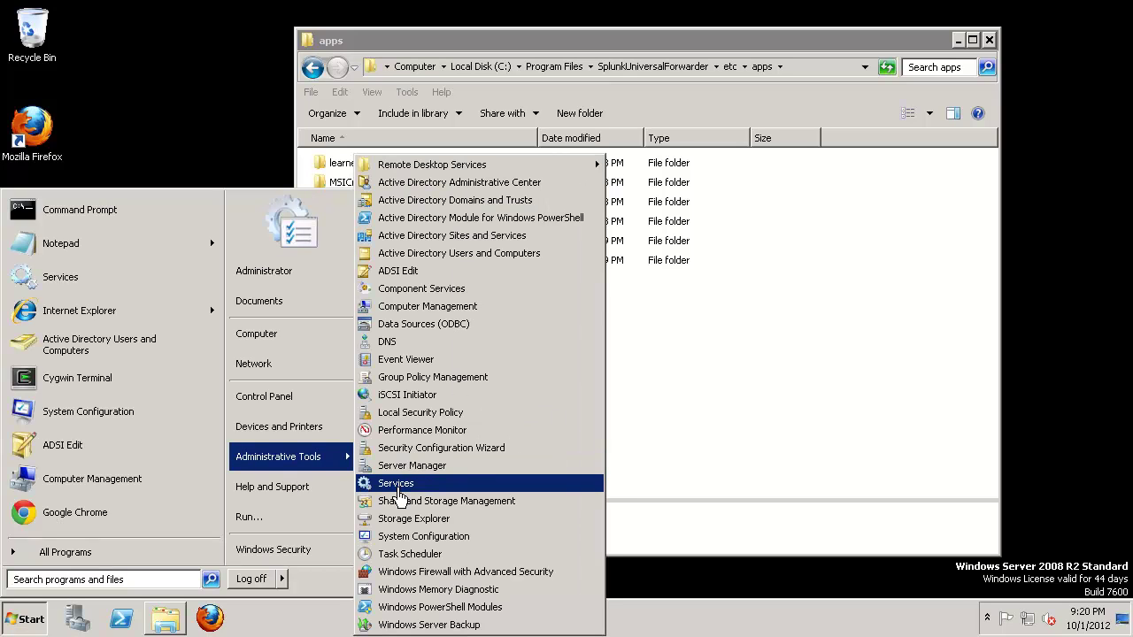
left_click(398, 489)
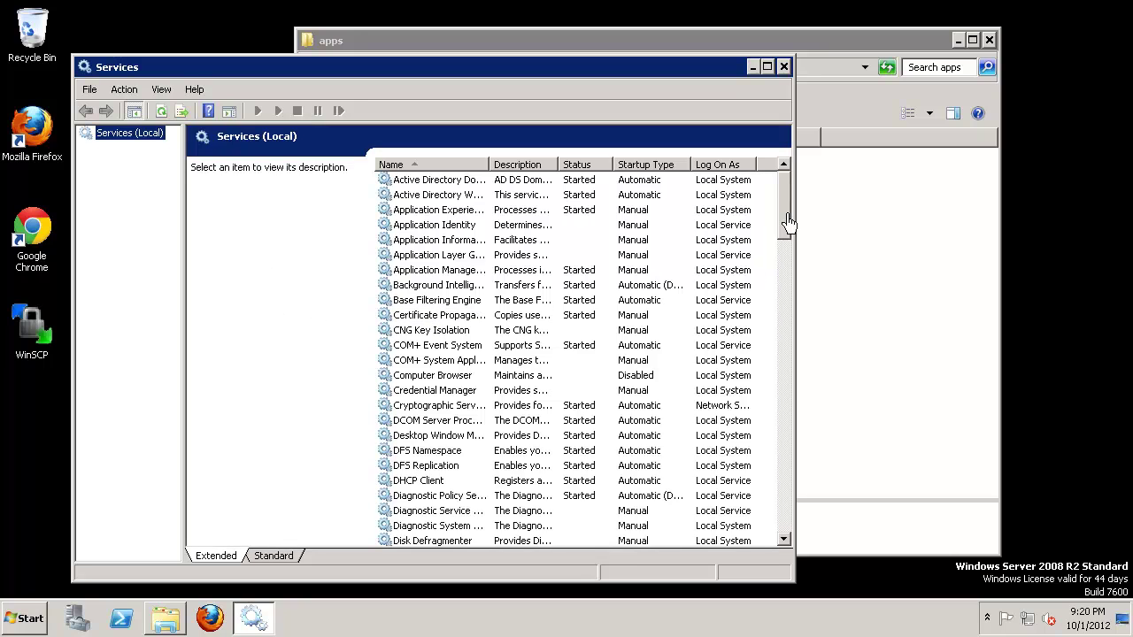
left_click_drag(786, 222, 778, 433)
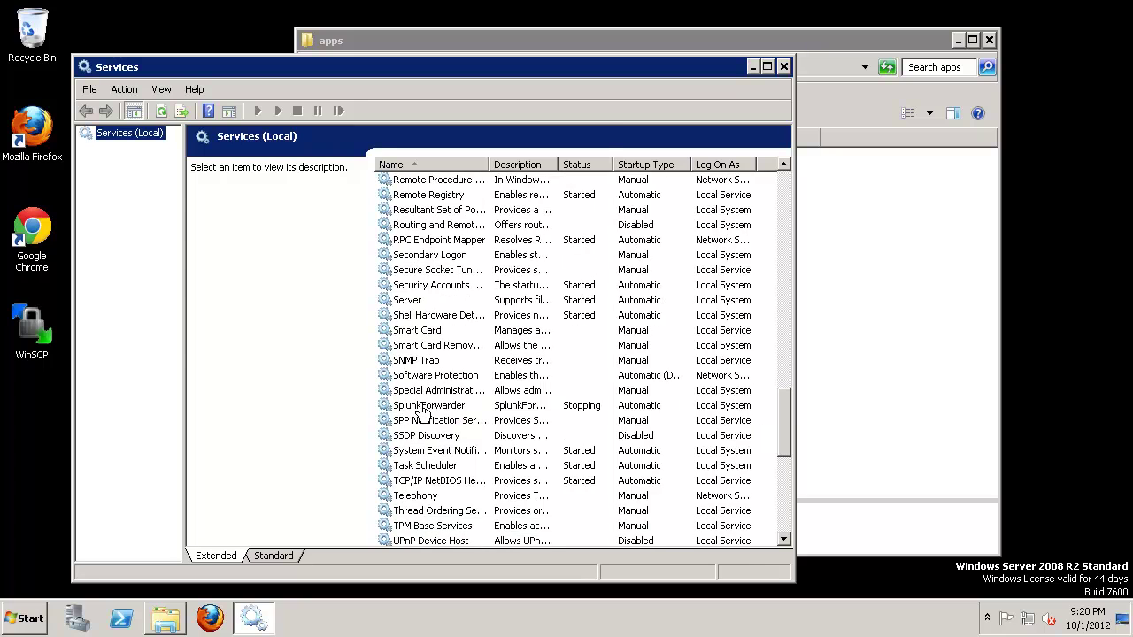
double_click(422, 407)
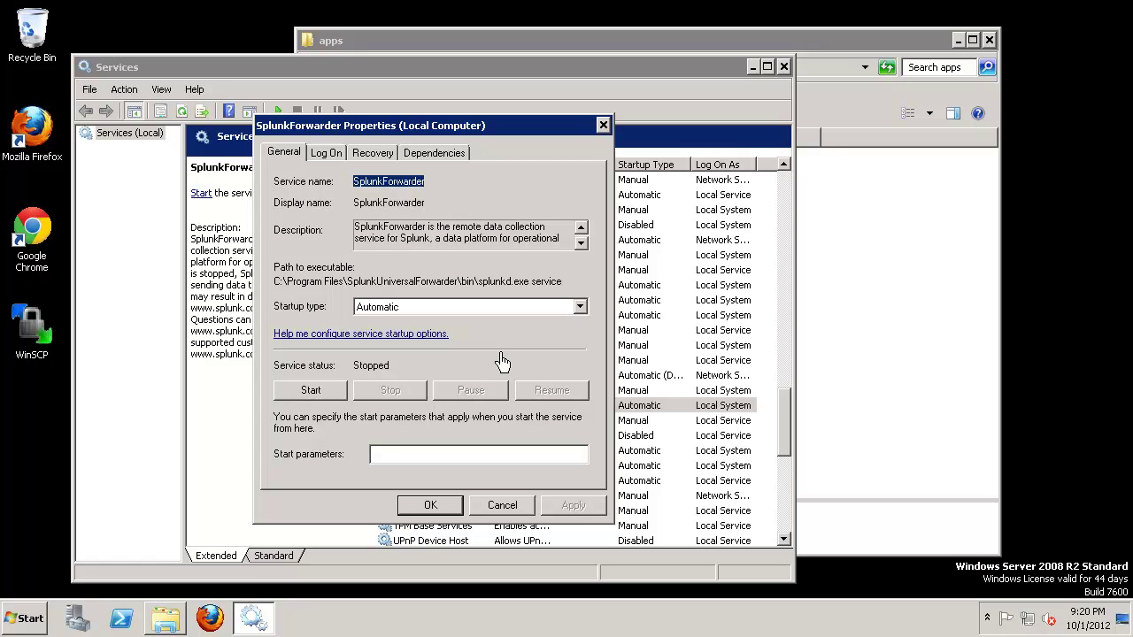
left_click(502, 505)
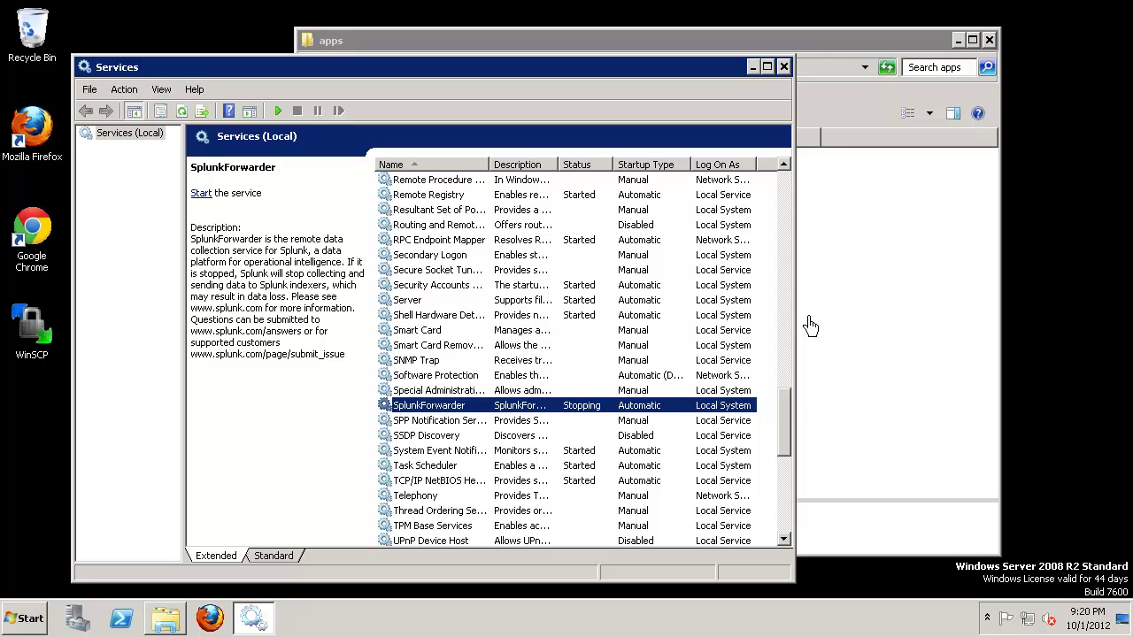
Step: Refresh Services, confirm SplunkForwarder shows Started, and close the console
left_click(182, 112)
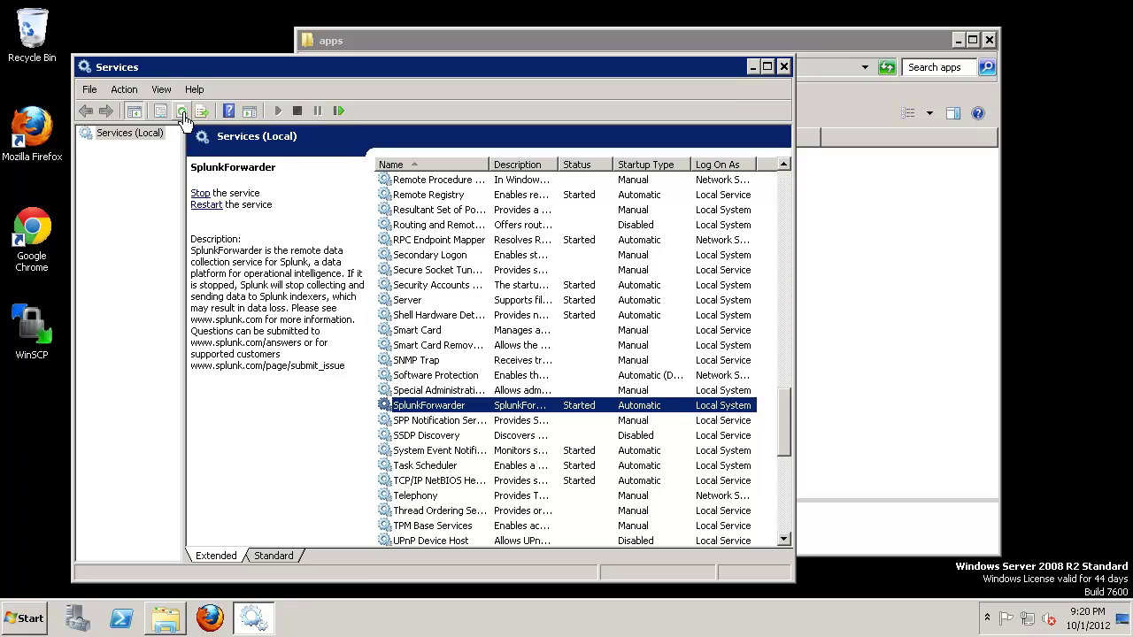
double_click(452, 407)
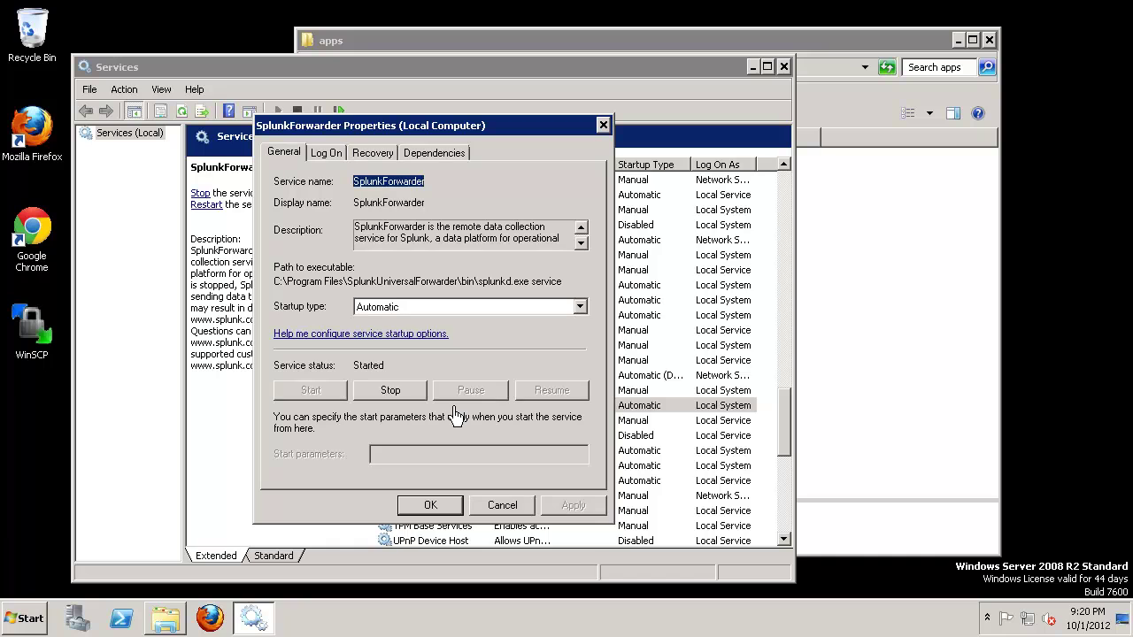
left_click(510, 506)
left_click(783, 66)
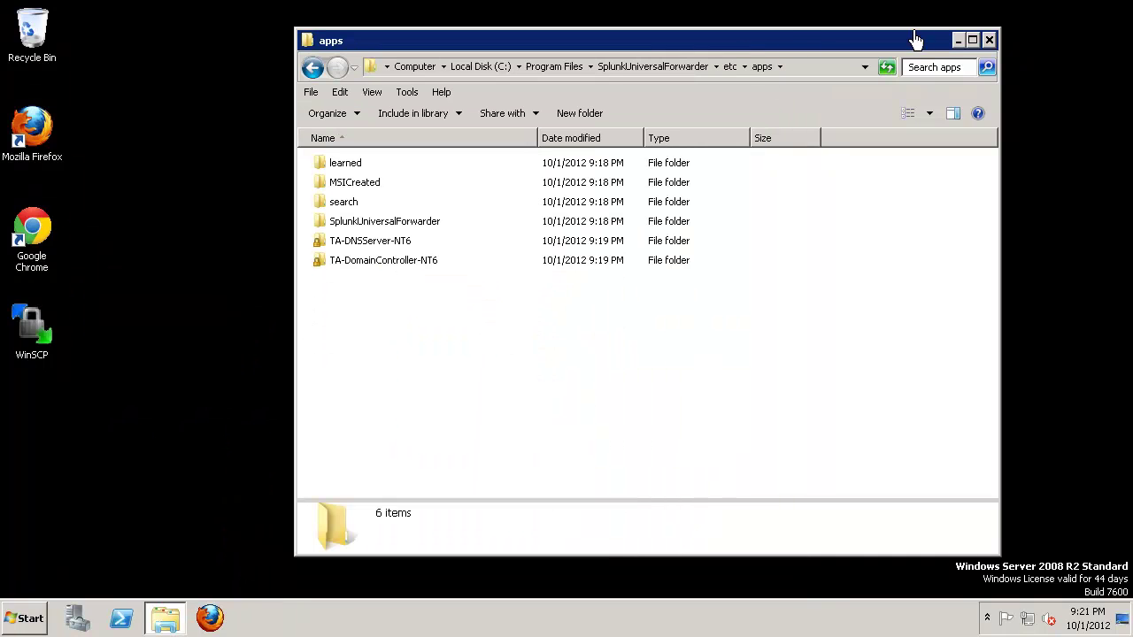
Step: Close Explorer and drill from the Topology Report into SPLUNK-ADAM's DC Status details, services and counters
left_click(989, 41)
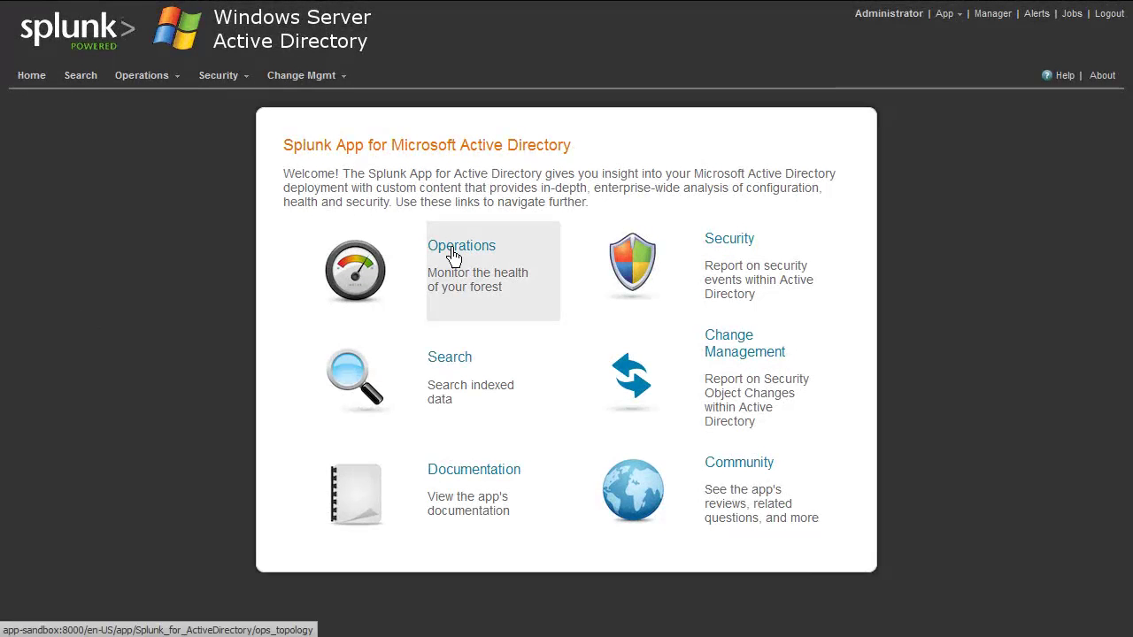
left_click(453, 256)
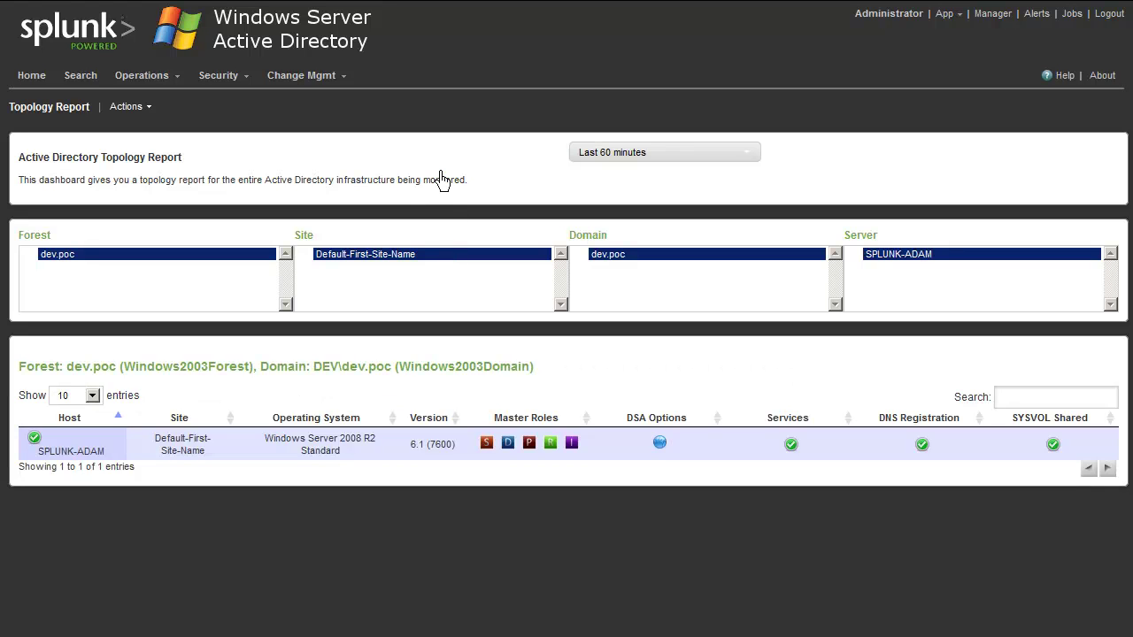
left_click(89, 452)
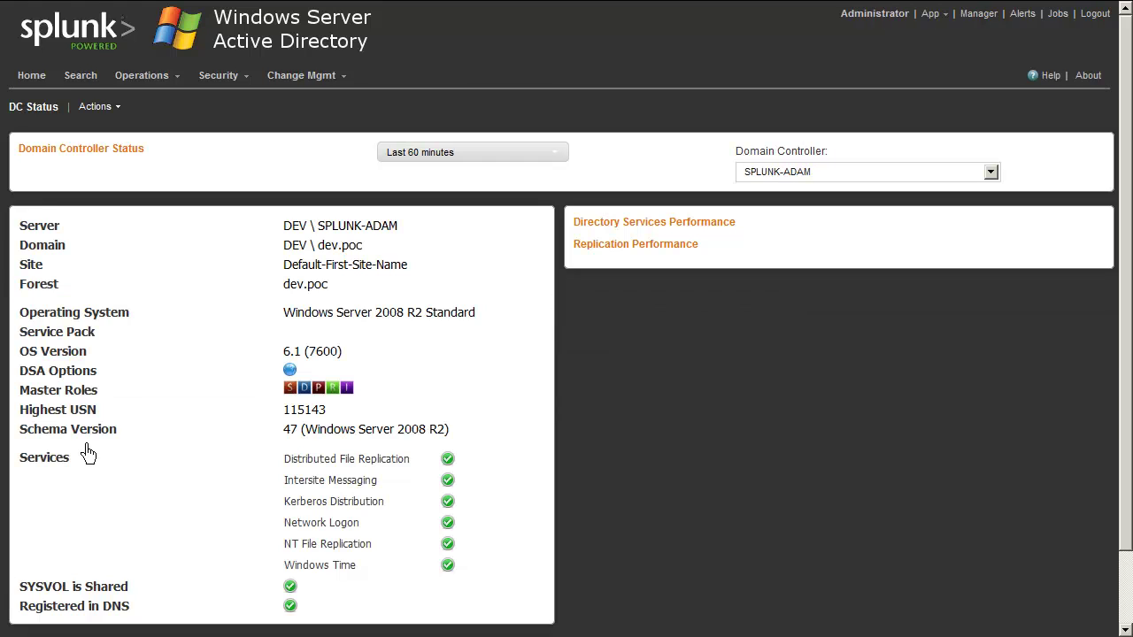
scroll(530, 347, "down", 2)
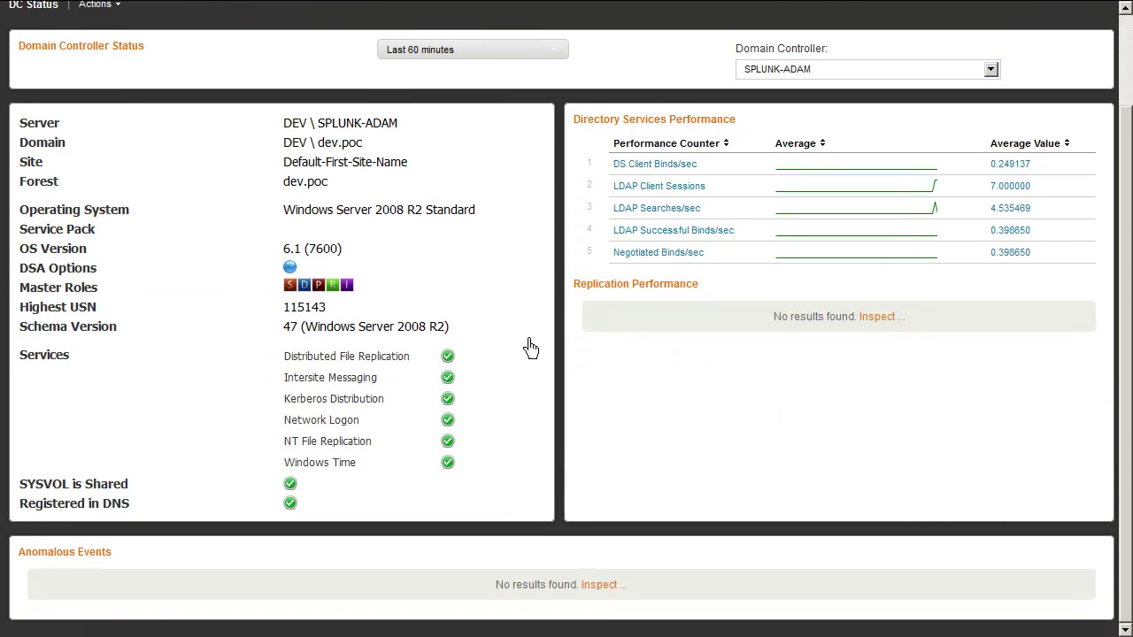
scroll(530, 347, "up", 2)
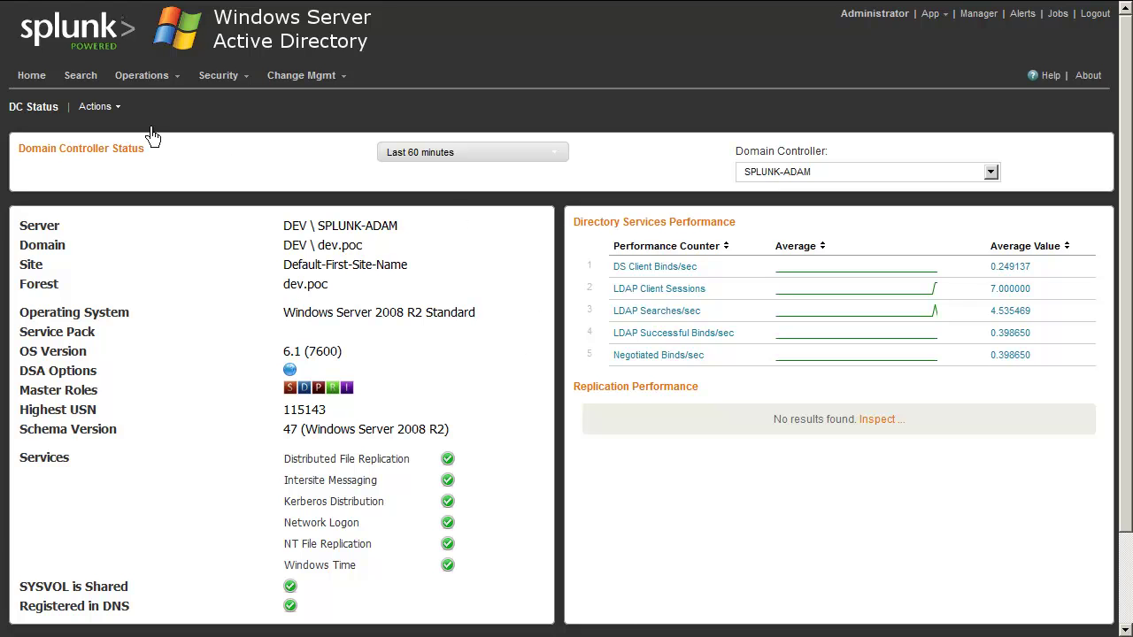
left_click(144, 77)
Step: Drill from Domain Status into Default-First-Site-Name to view dev.poc, SPLUNK-ADAM and DEFAULTIPSITELINK
mouse_move(152, 133)
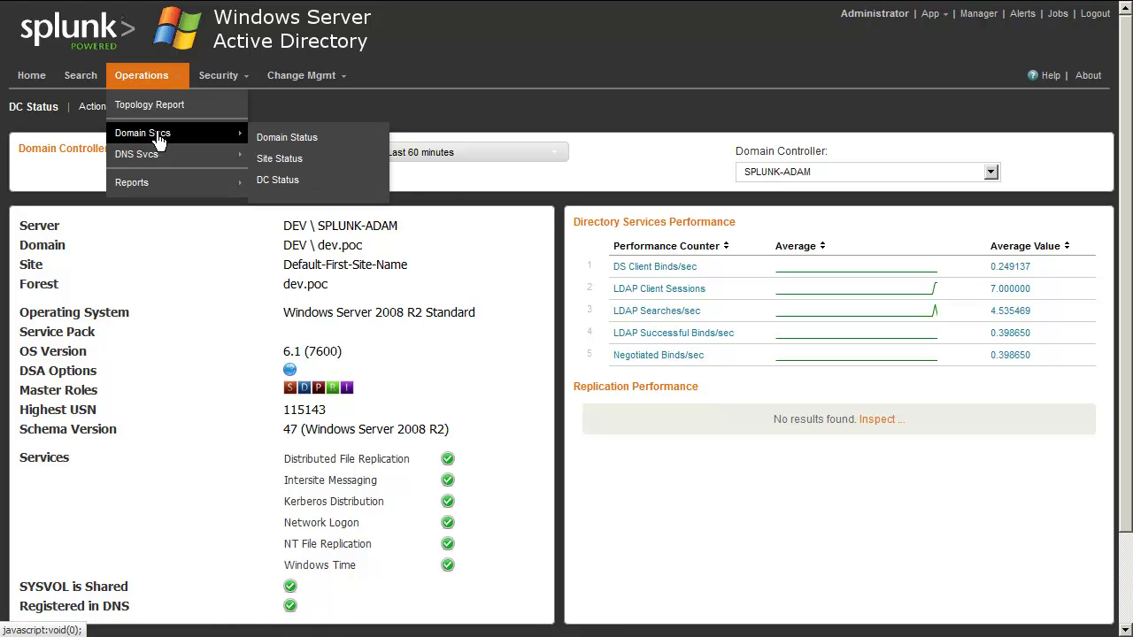
left_click(283, 140)
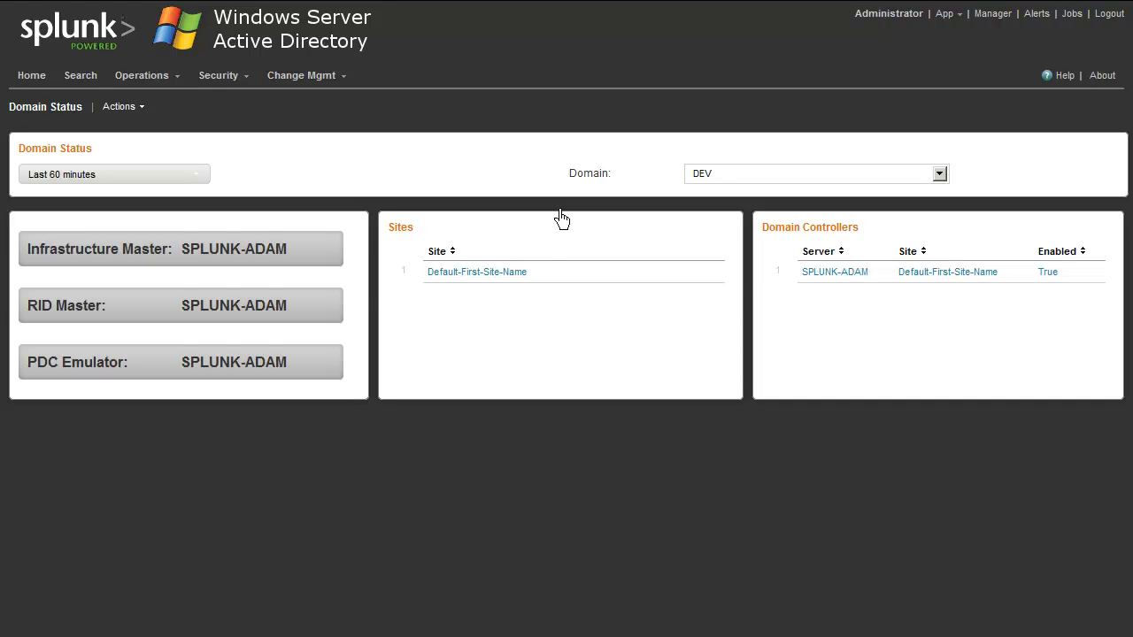
left_click(489, 274)
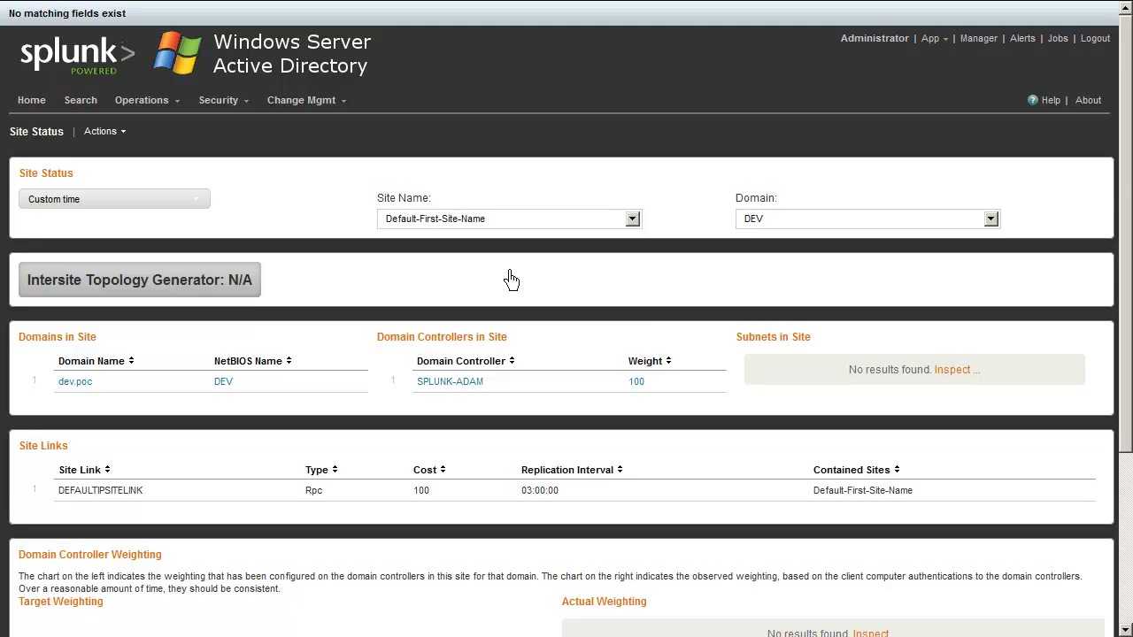
scroll(511, 280, "down", 3)
scroll(511, 280, "up", 3)
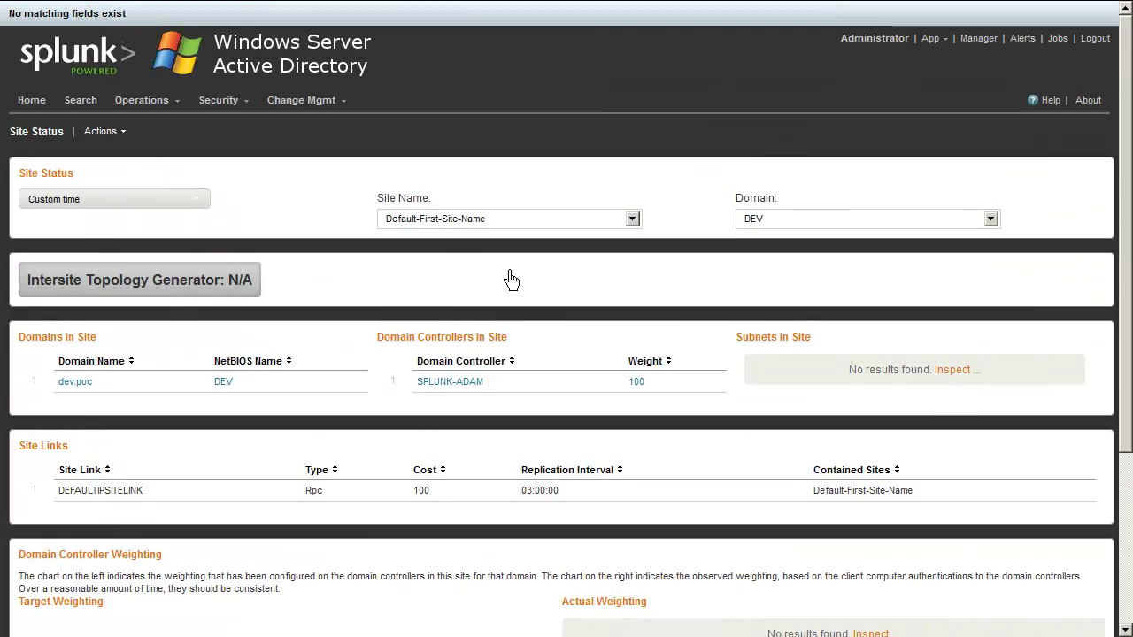